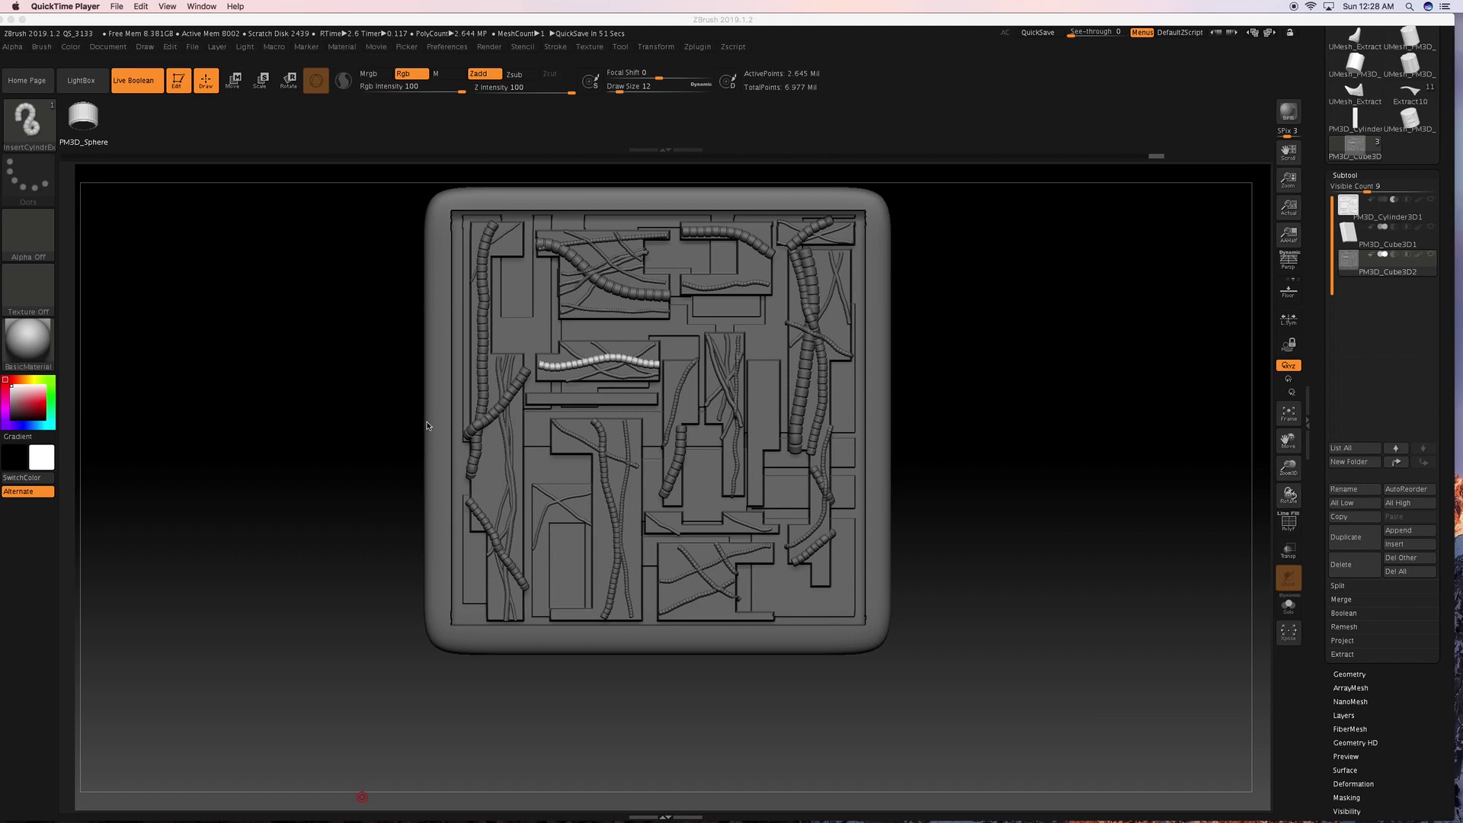
# Clear the mask left around the last inserted segmented tube, facing the square panel front-on.
pyautogui.click(988, 408)
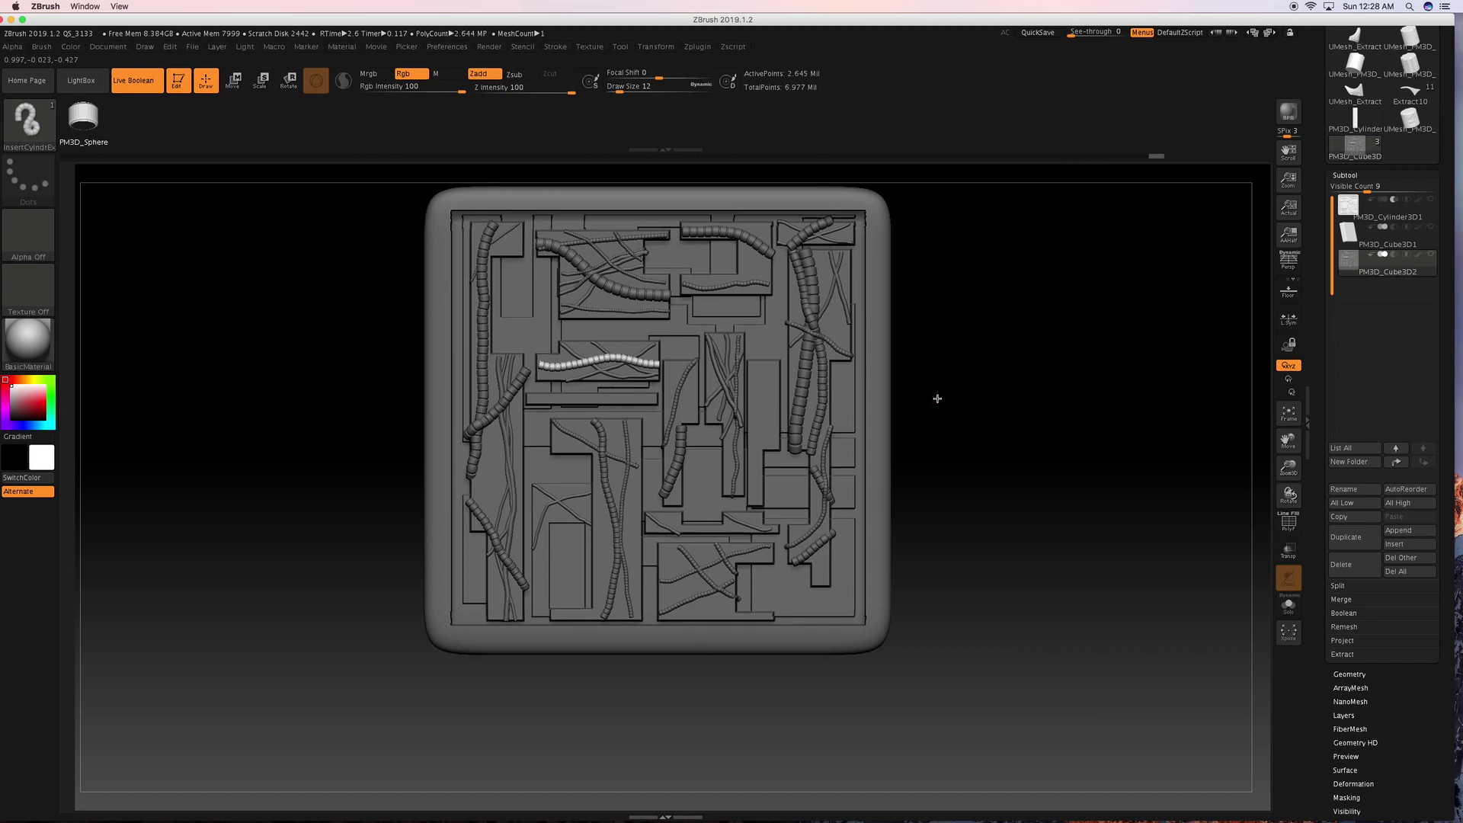
pyautogui.moveTo(938, 399); pyautogui.dragTo(936, 421)
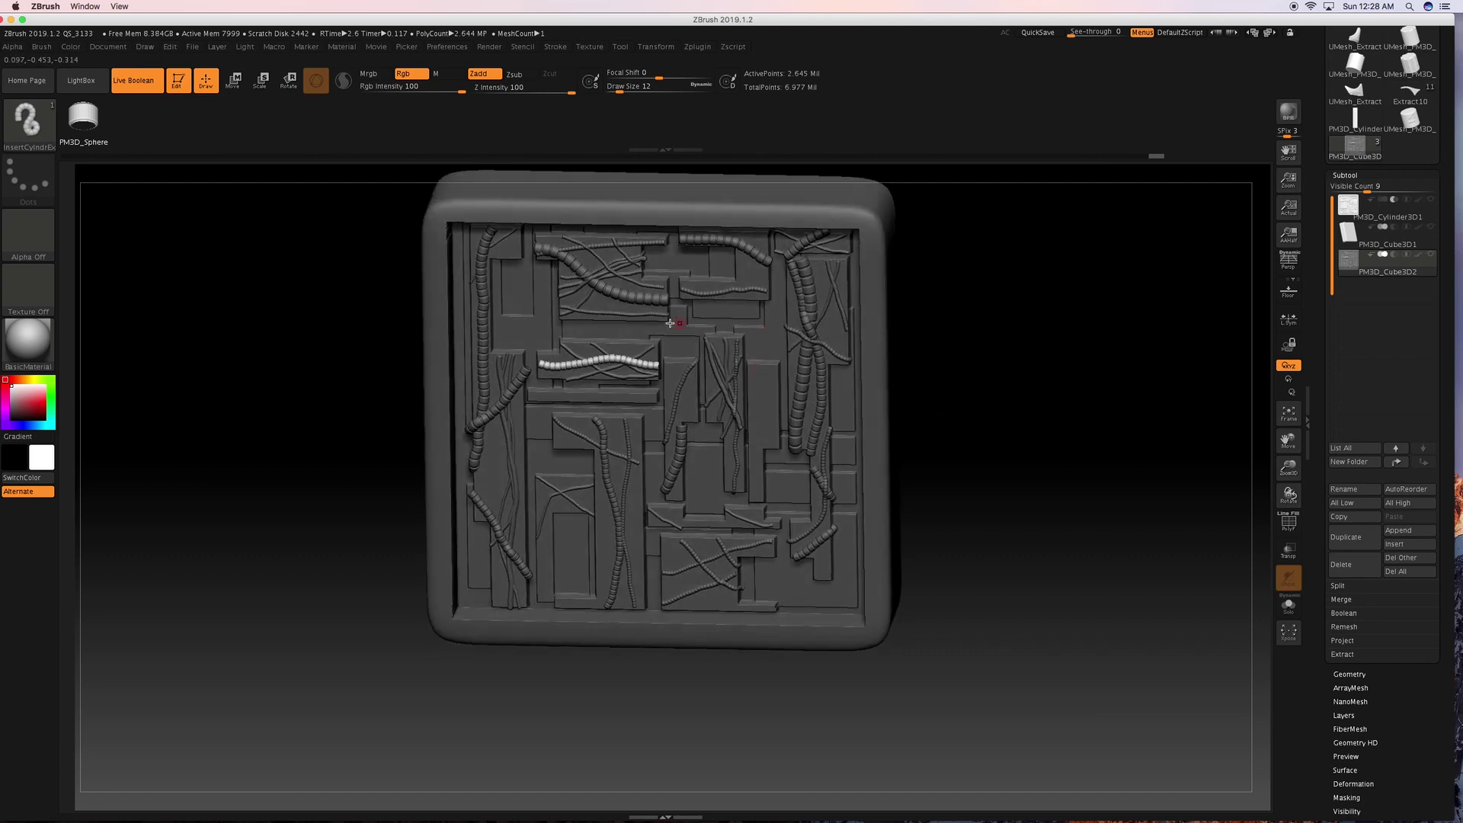
pyautogui.moveTo(1029, 455); pyautogui.dragTo(892, 411)
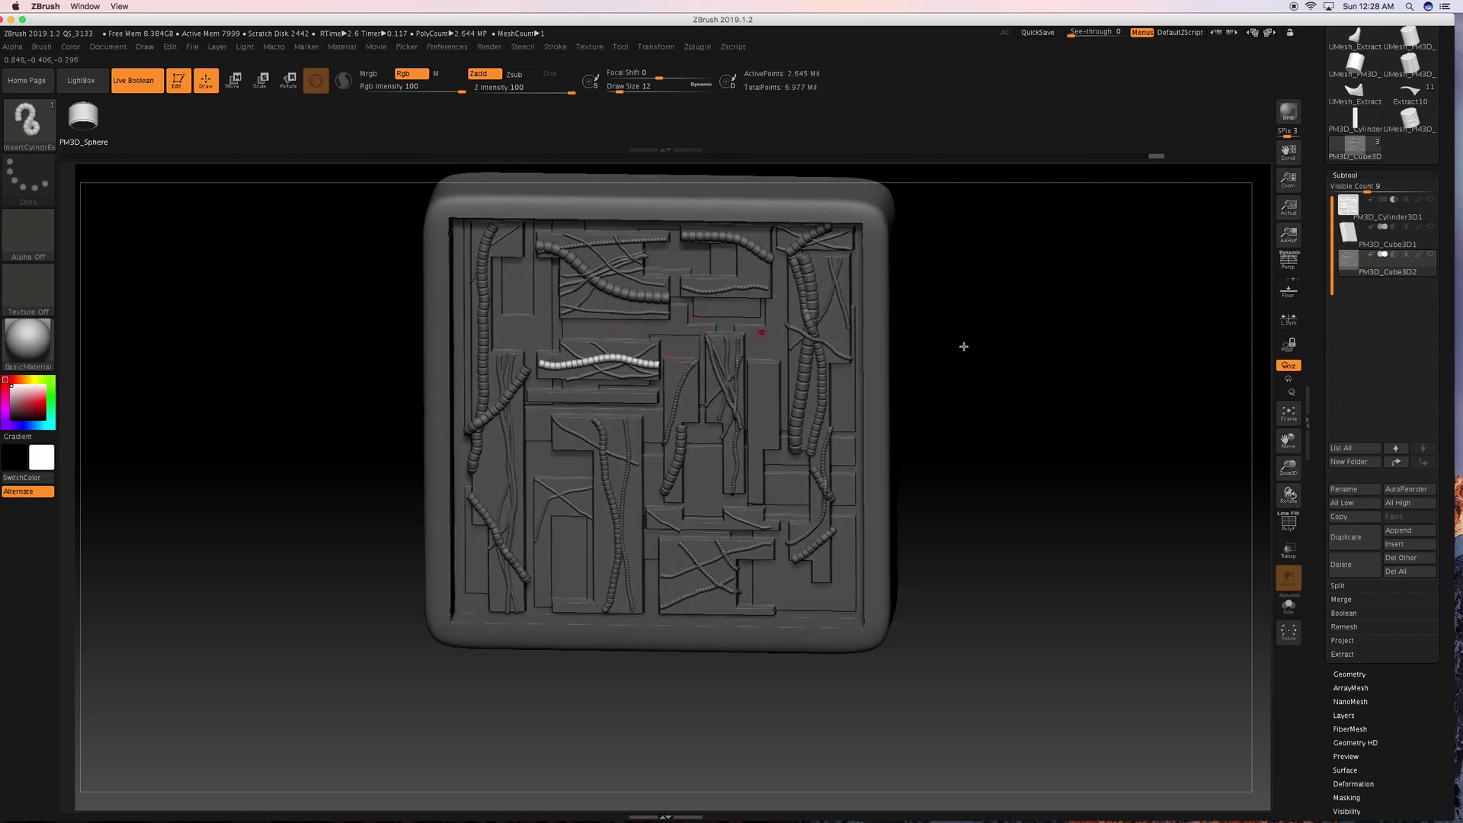
pyautogui.moveTo(1010, 449); pyautogui.dragTo(999, 444)
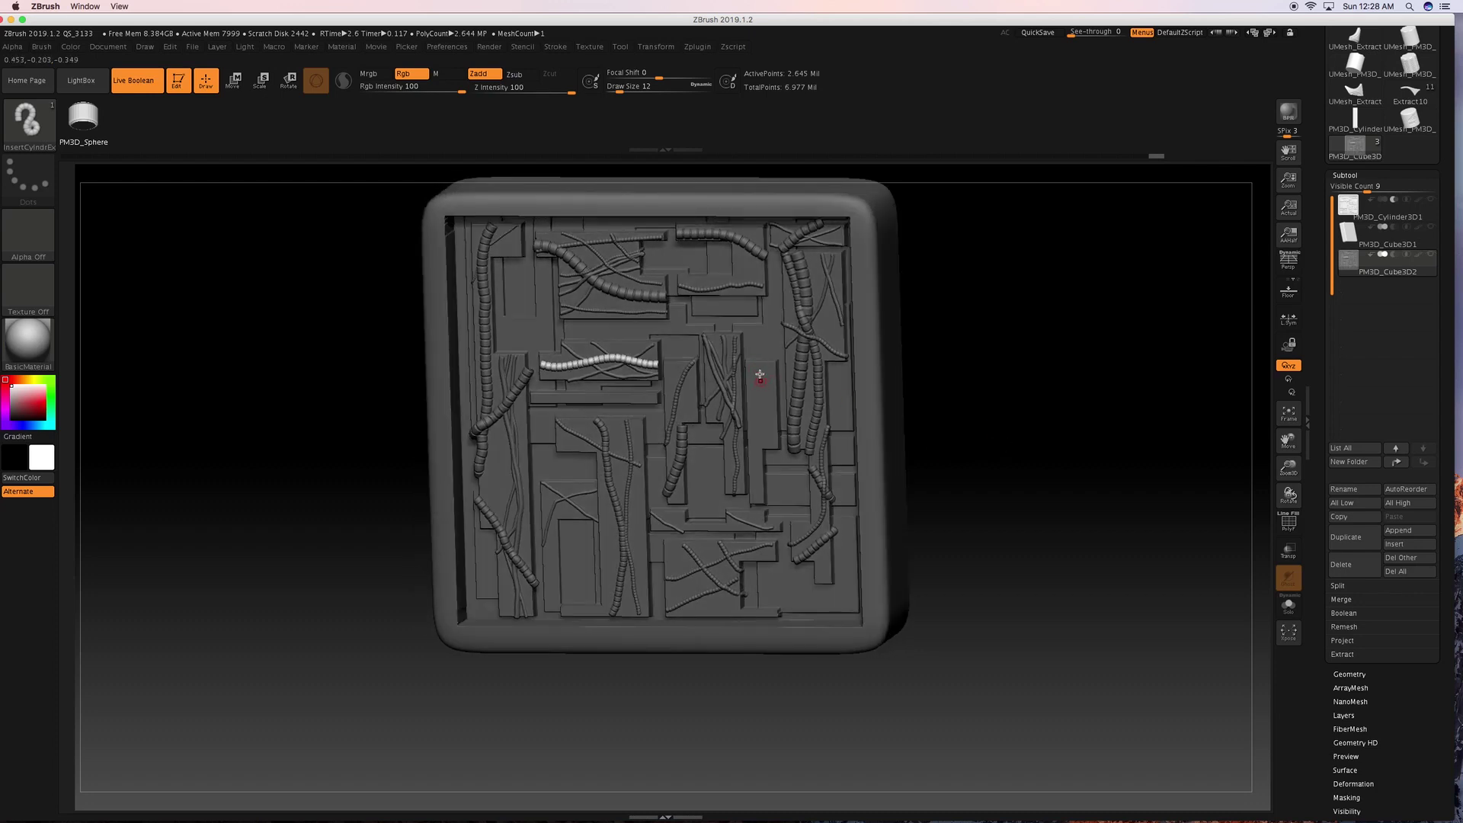
pyautogui.keyDown('ctrl'); pyautogui.moveTo(1038, 407); pyautogui.dragTo(1025, 609); pyautogui.keyUp('ctrl')
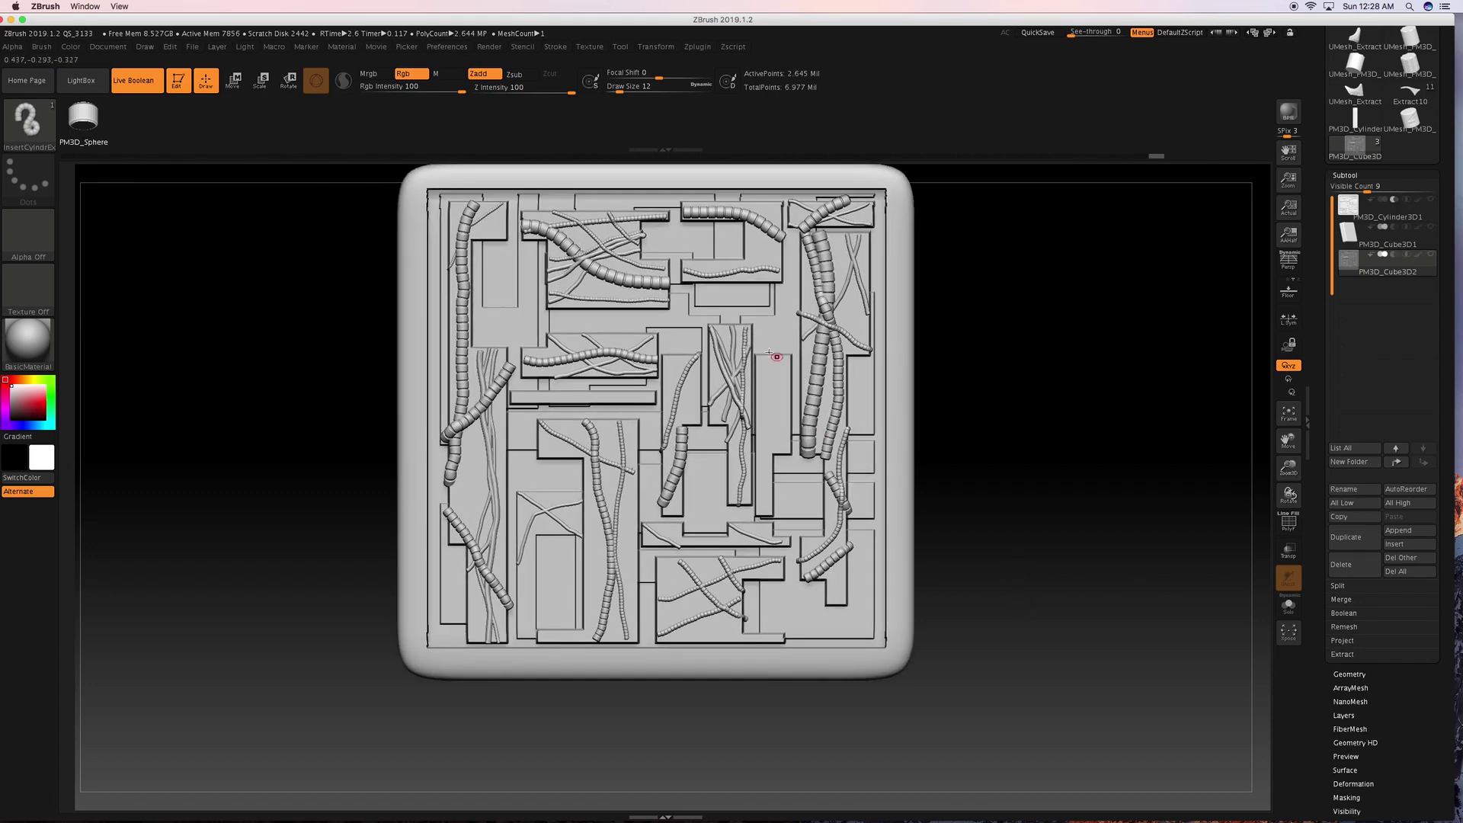
# Try to draw a thin segmented cylinder curve diagonally down the plain narrow block right of the panel's centre.
pyautogui.press('space')
pyautogui.moveTo(784, 358); pyautogui.dragTo(760, 452)
pyautogui.press('i')
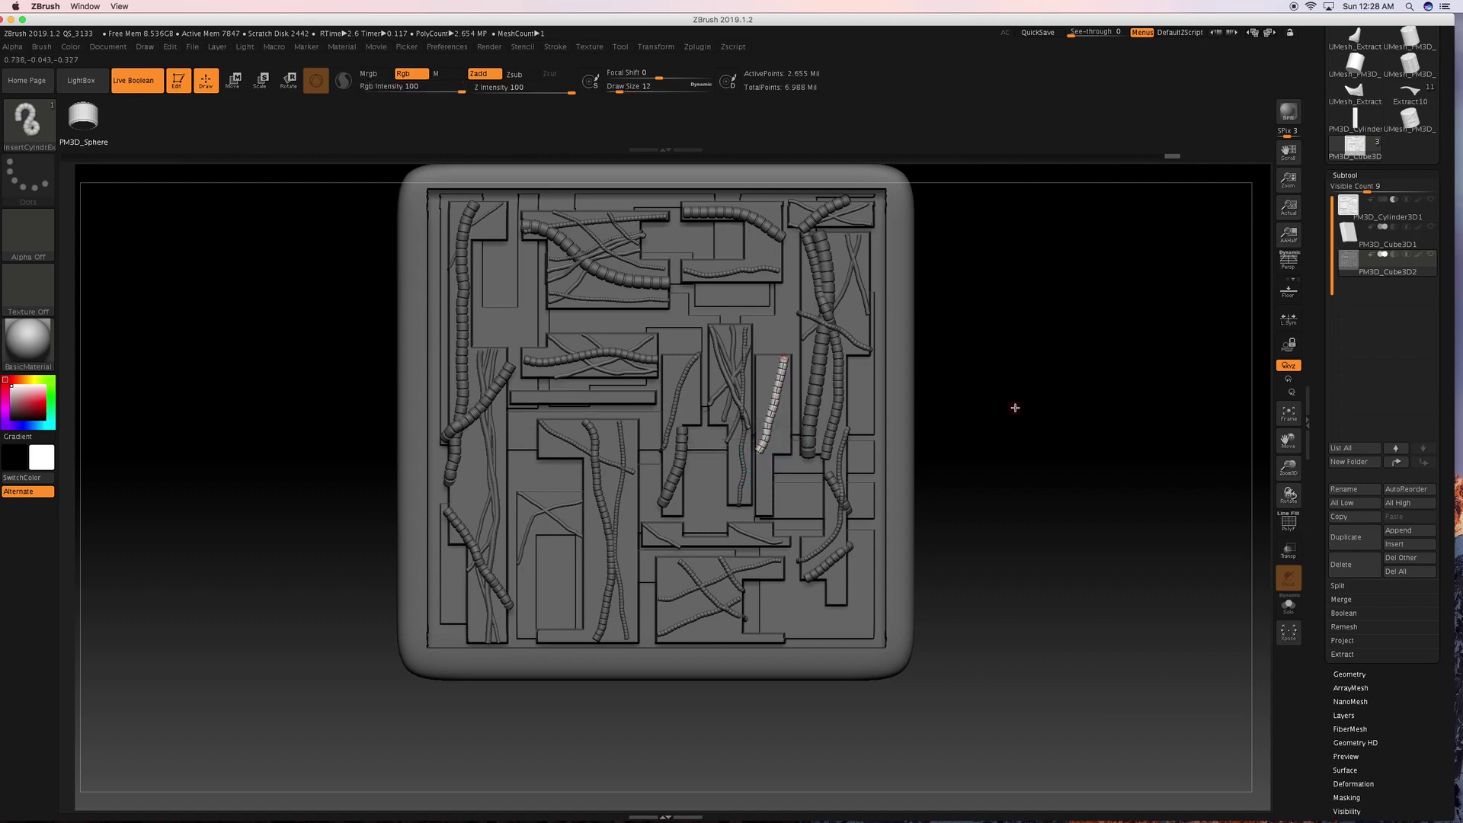
pyautogui.press('[')
pyautogui.press('[')
pyautogui.press('[')
pyautogui.press('b')
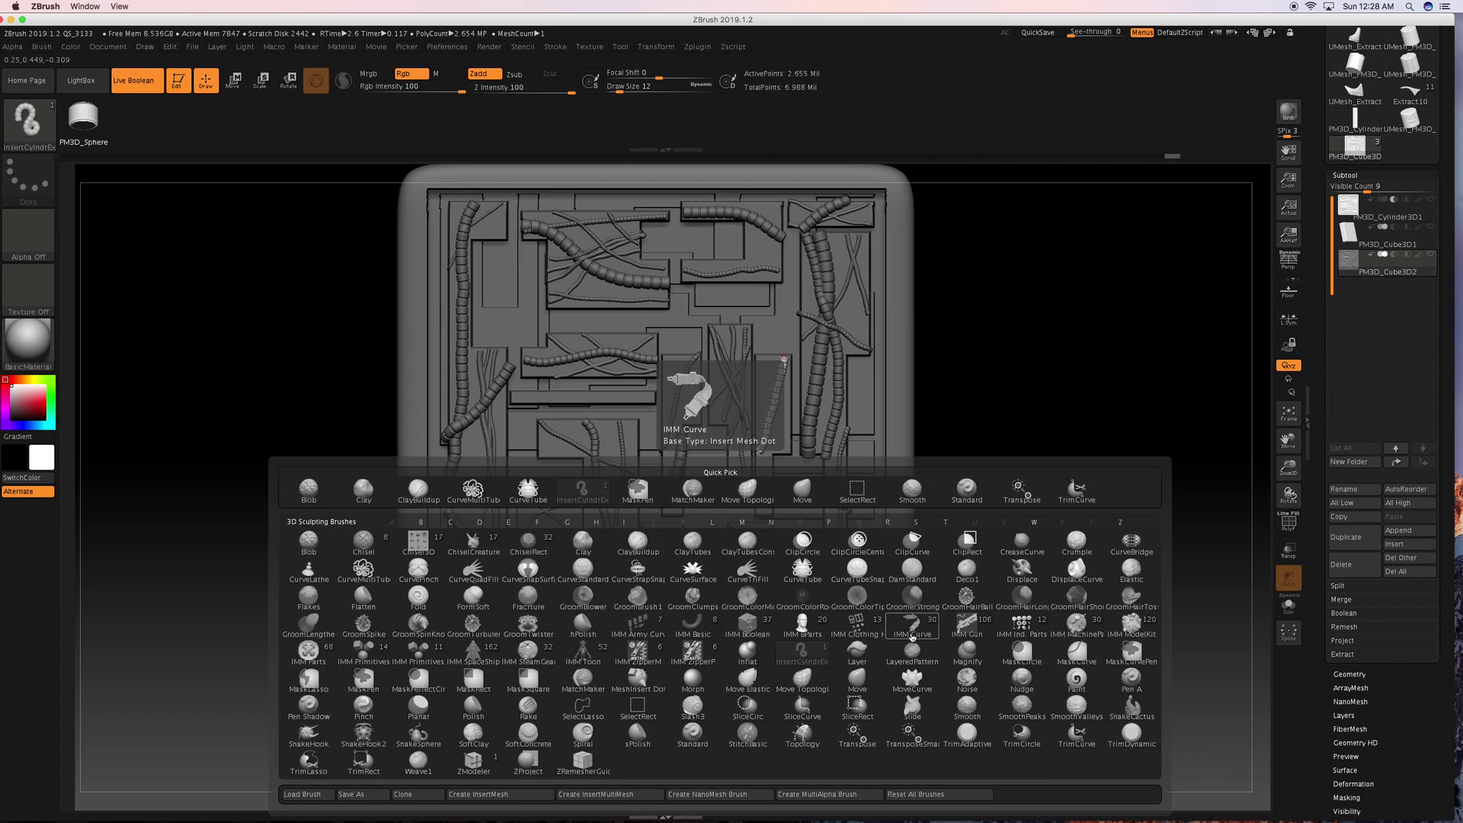
pyautogui.click(819, 646)
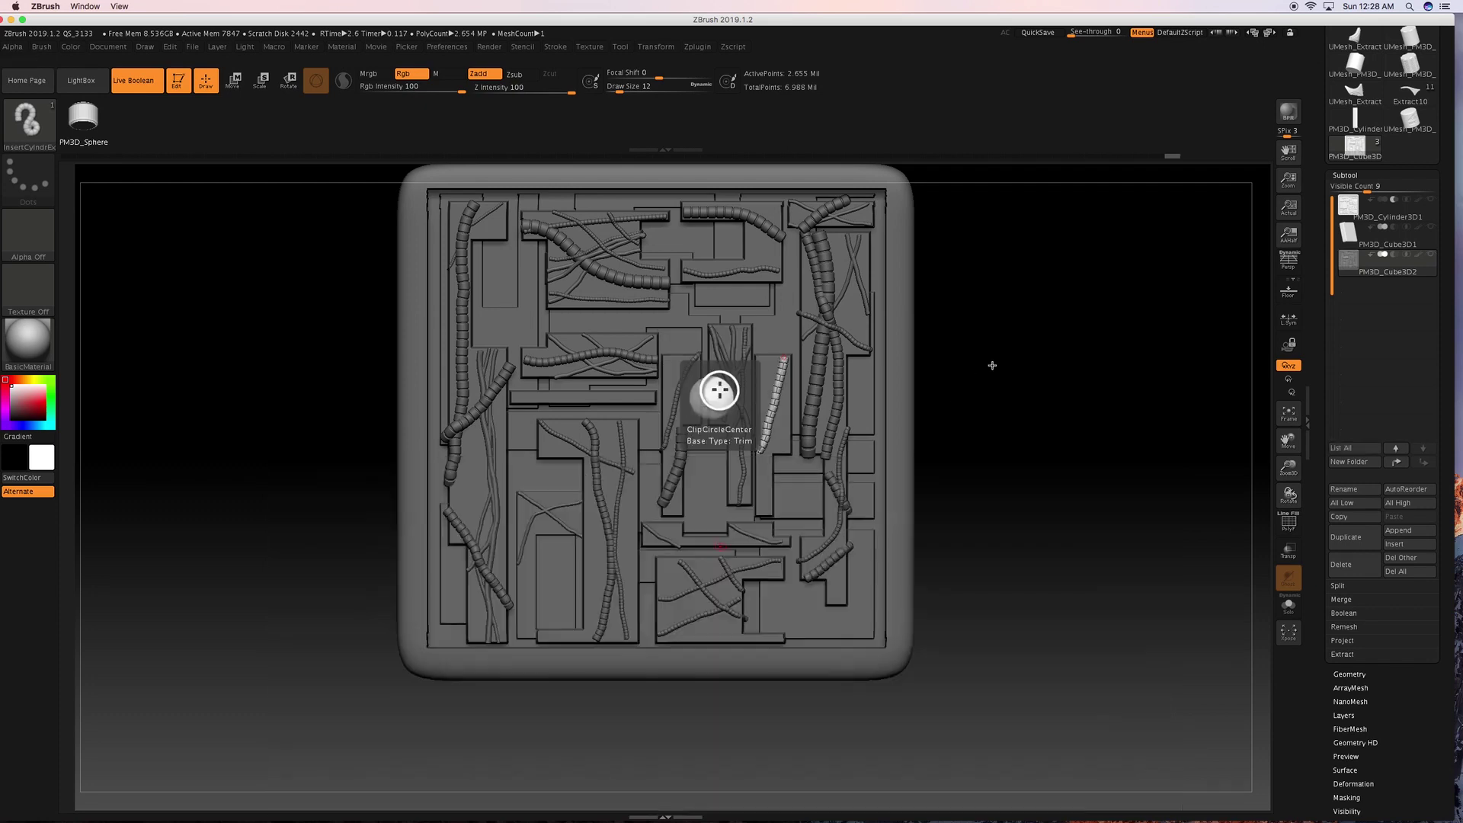
pyautogui.hotkey('ctrl', 'z')
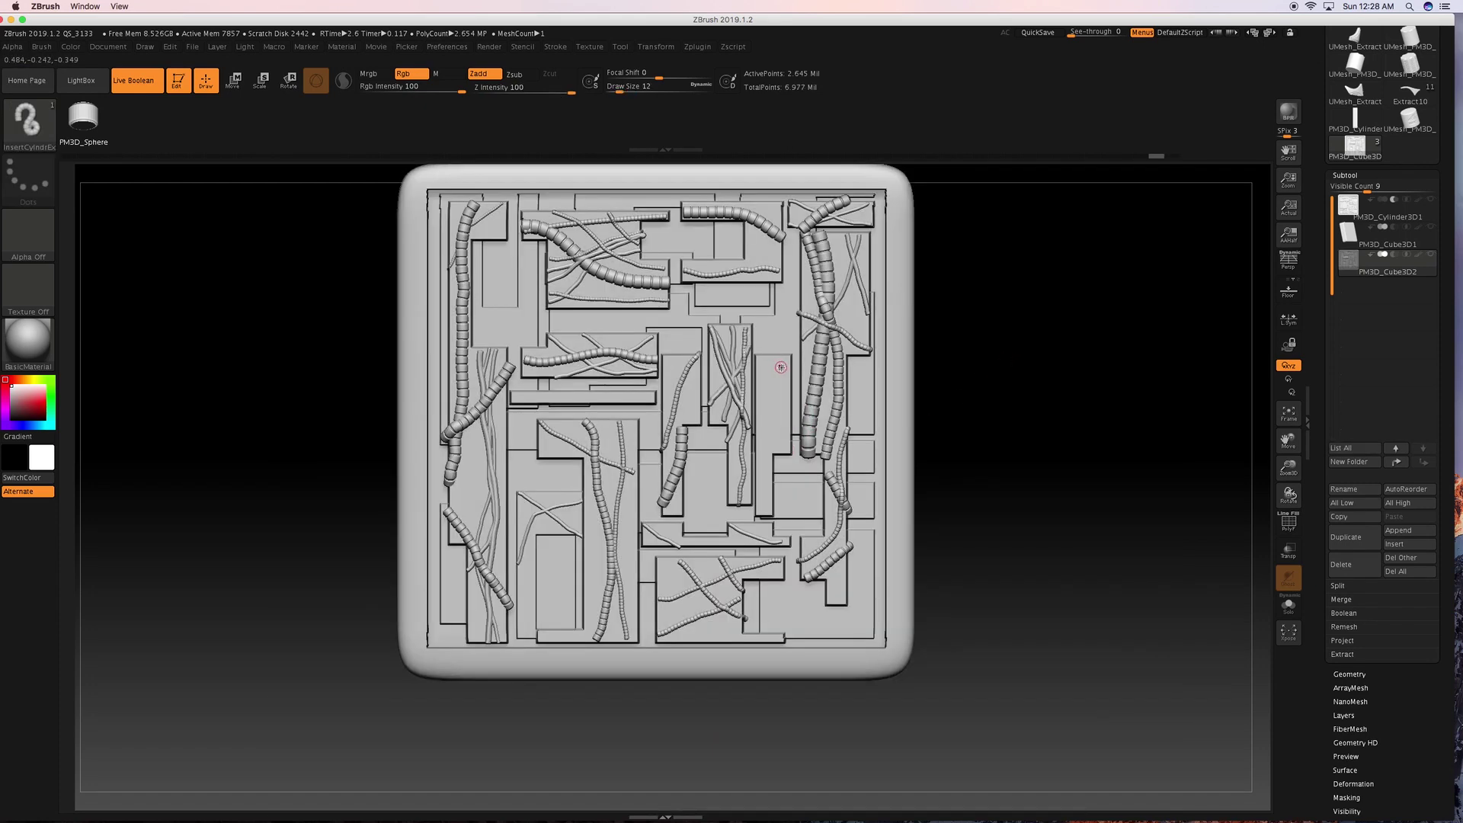
# Draw two crossing segmented cylinder curves on the plain narrow block right of centre, using draw size 16 for the second.
pyautogui.moveTo(769, 431); pyautogui.dragTo(756, 458)
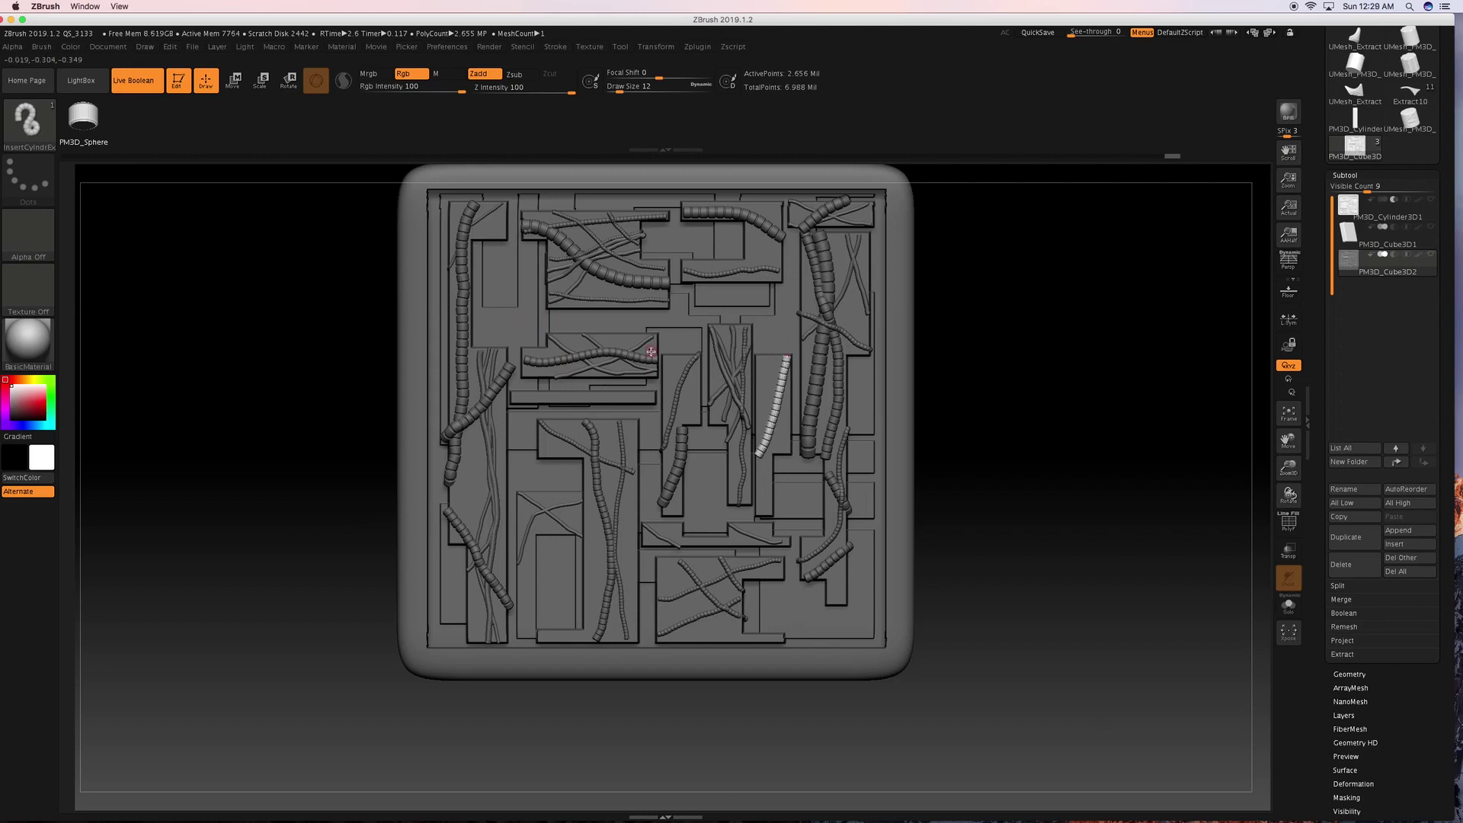
pyautogui.press('space')
pyautogui.moveTo(650, 352); pyautogui.dragTo(652, 353)
pyautogui.moveTo(758, 358); pyautogui.dragTo(784, 444)
# Adjust the ends of the second segmented curve, pulling its lower end inward onto the narrow block.
pyautogui.click(1014, 515)
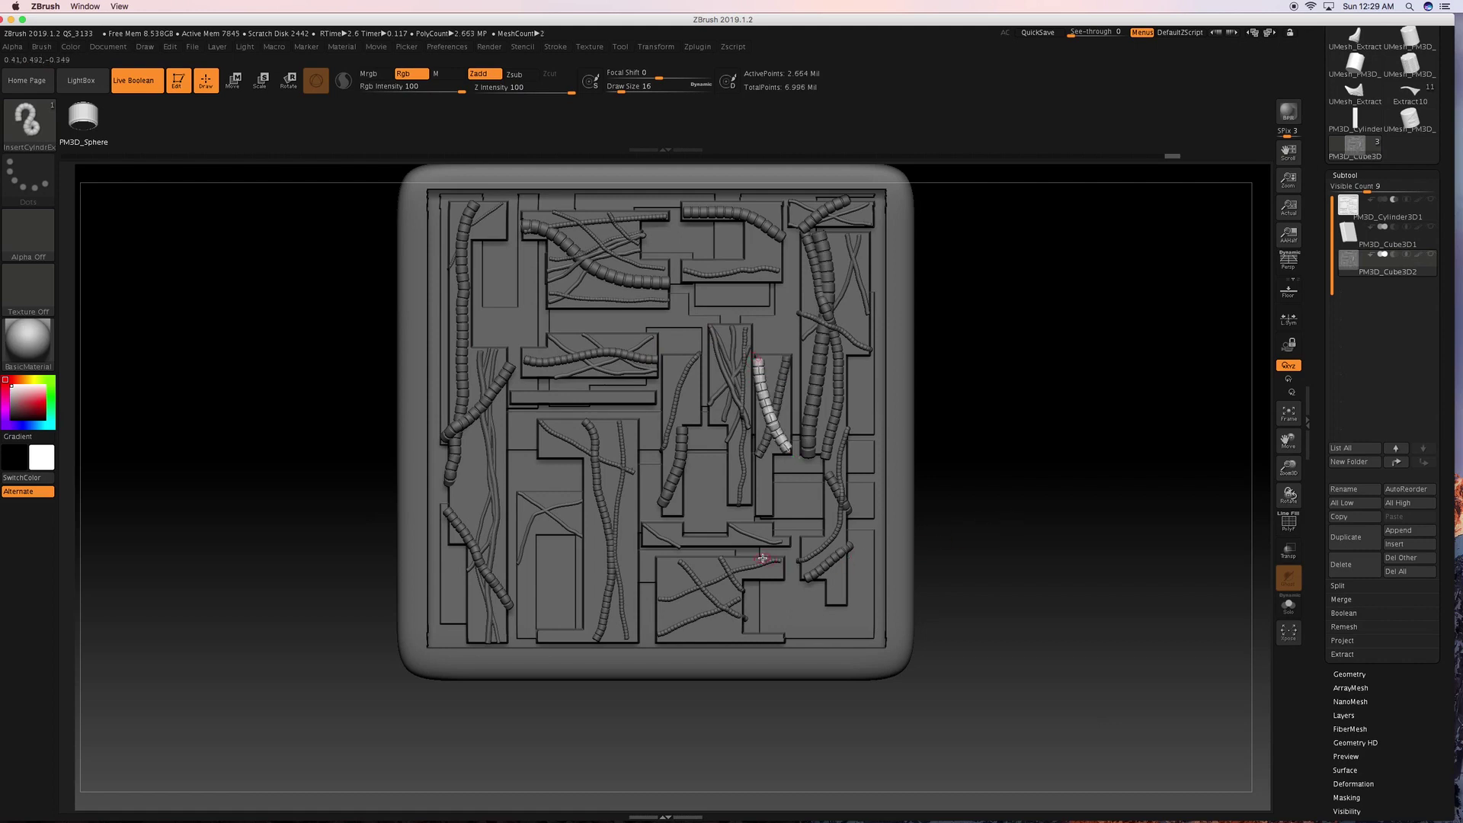
pyautogui.press('super+z')
pyautogui.moveTo(754, 359); pyautogui.dragTo(763, 356)
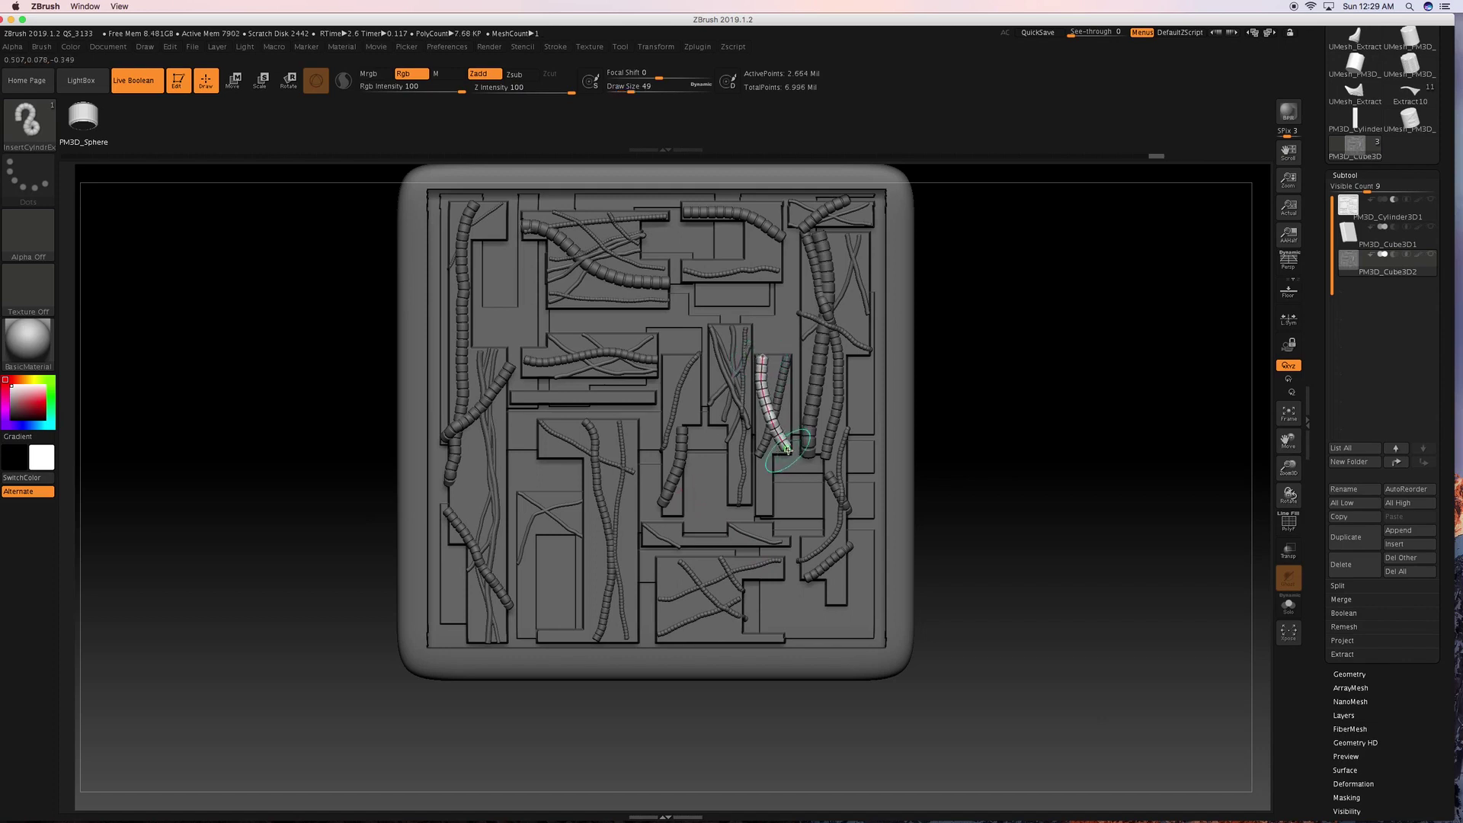
pyautogui.moveTo(788, 449); pyautogui.dragTo(781, 455)
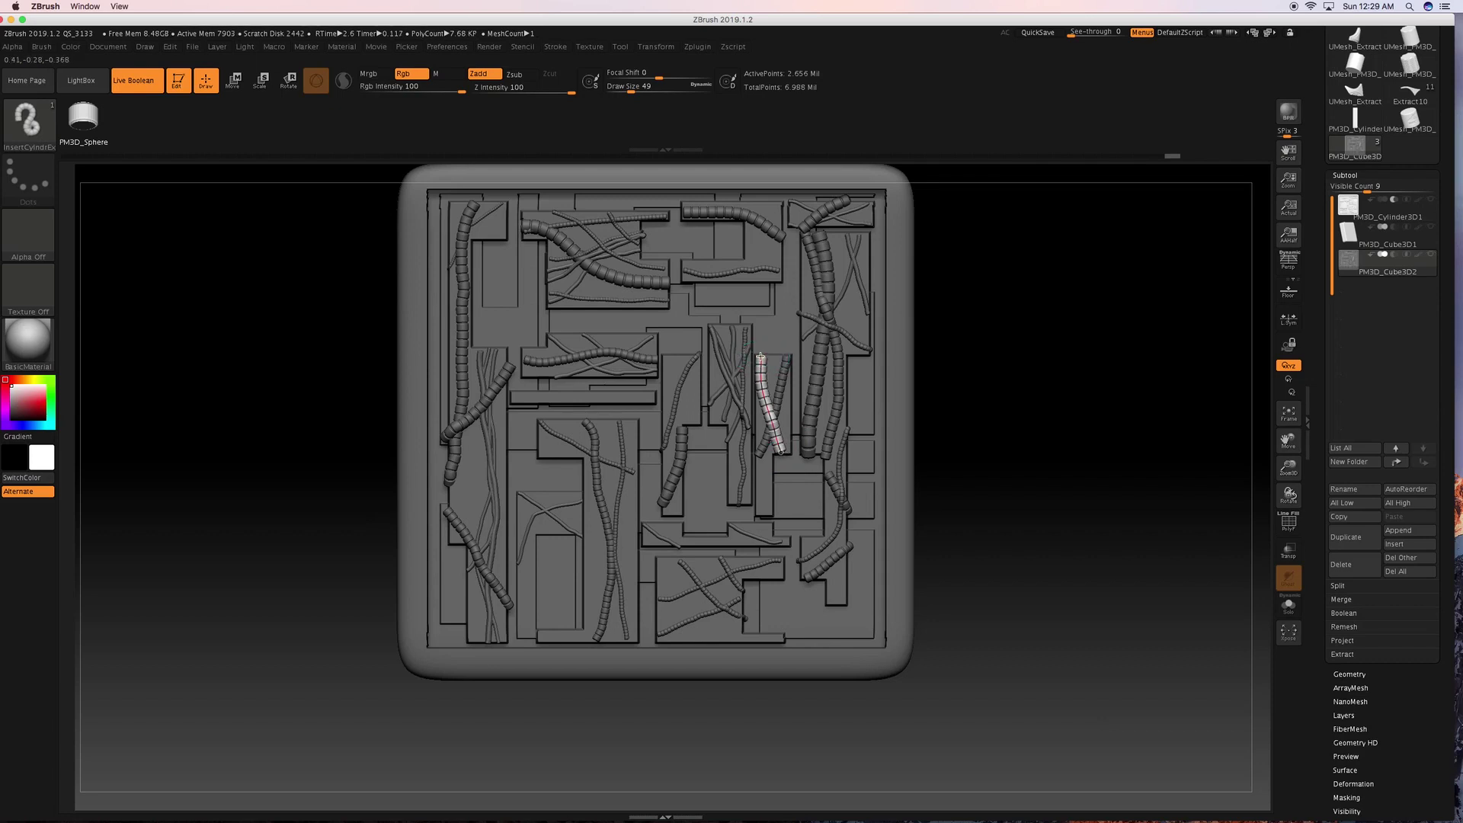
pyautogui.moveTo(987, 379)
pyautogui.mouseDown()
pyautogui.moveTo(1009, 368)
pyautogui.moveTo(996, 370)
pyautogui.mouseUp()
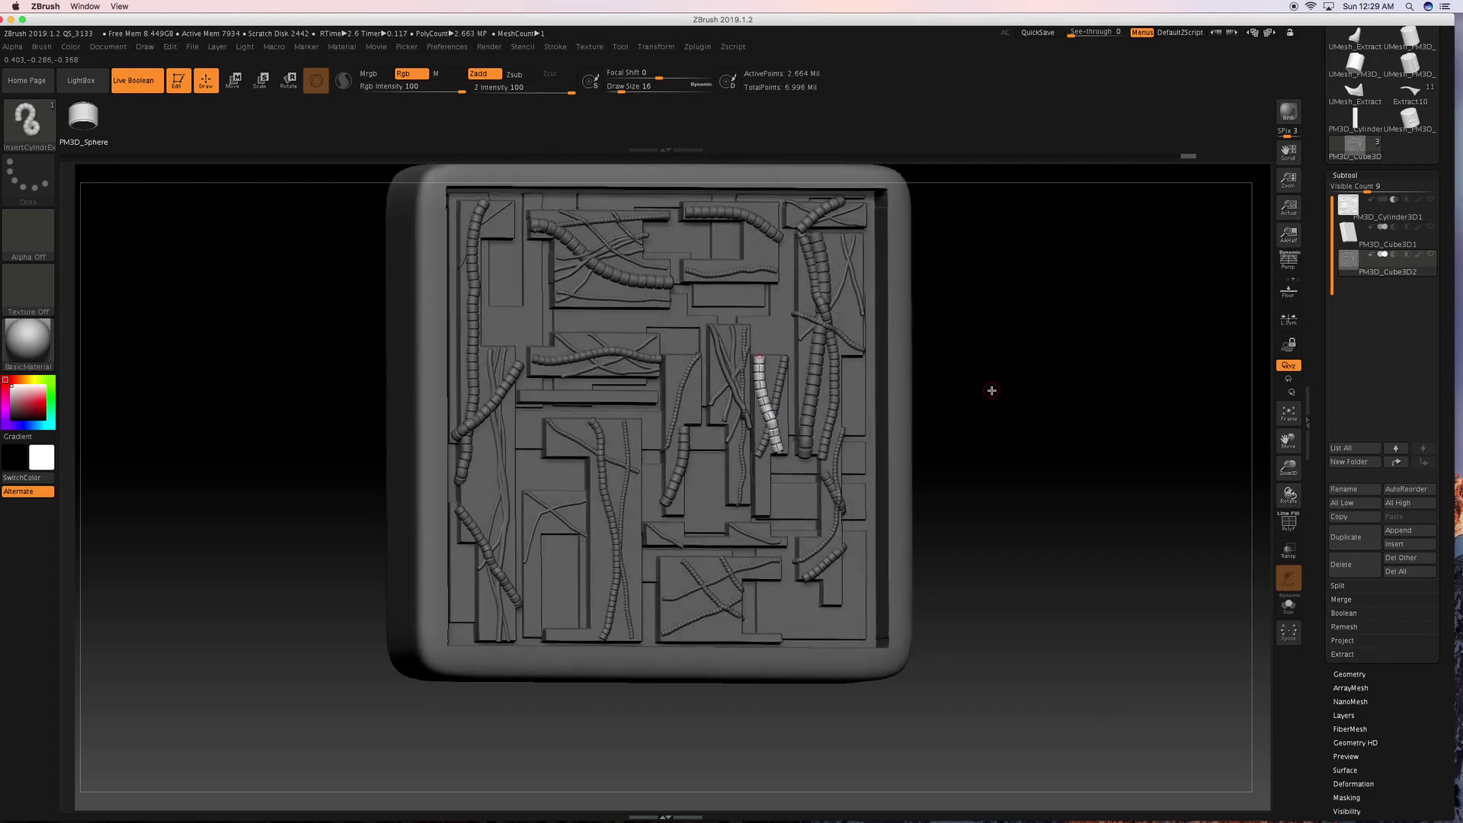
pyautogui.click(669, 49)
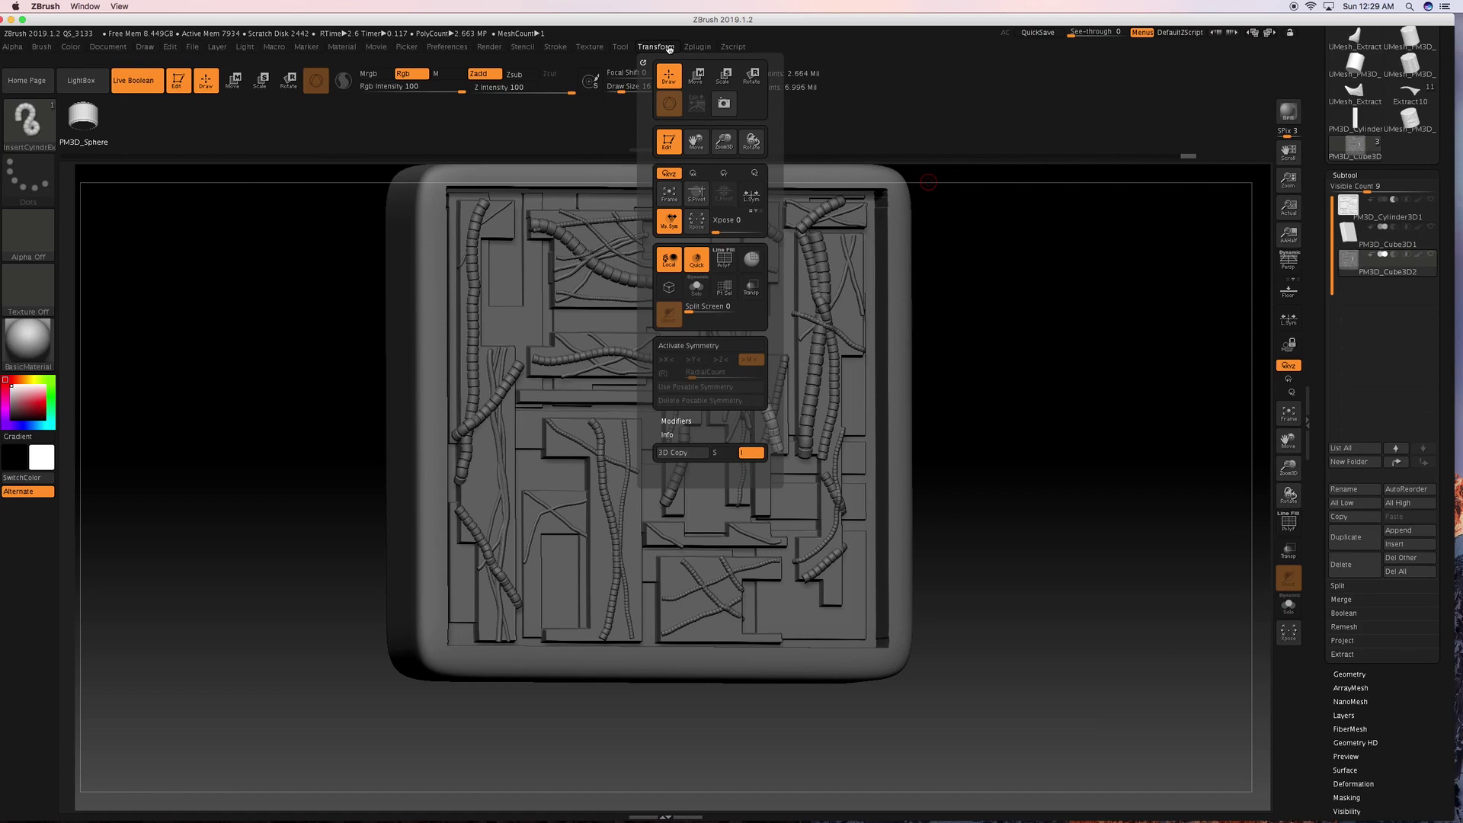
pyautogui.click(669, 49)
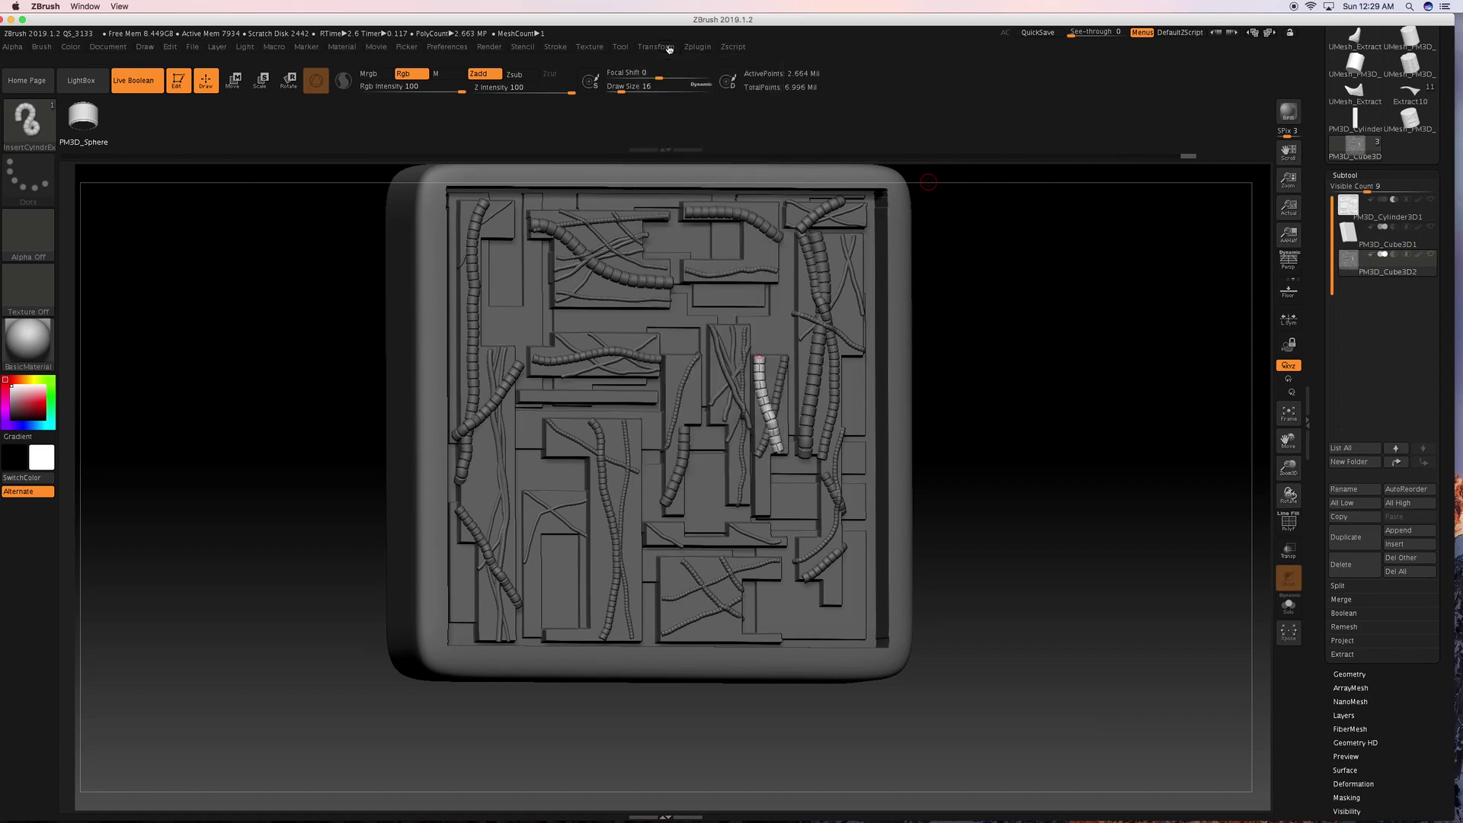
pyautogui.click(42, 48)
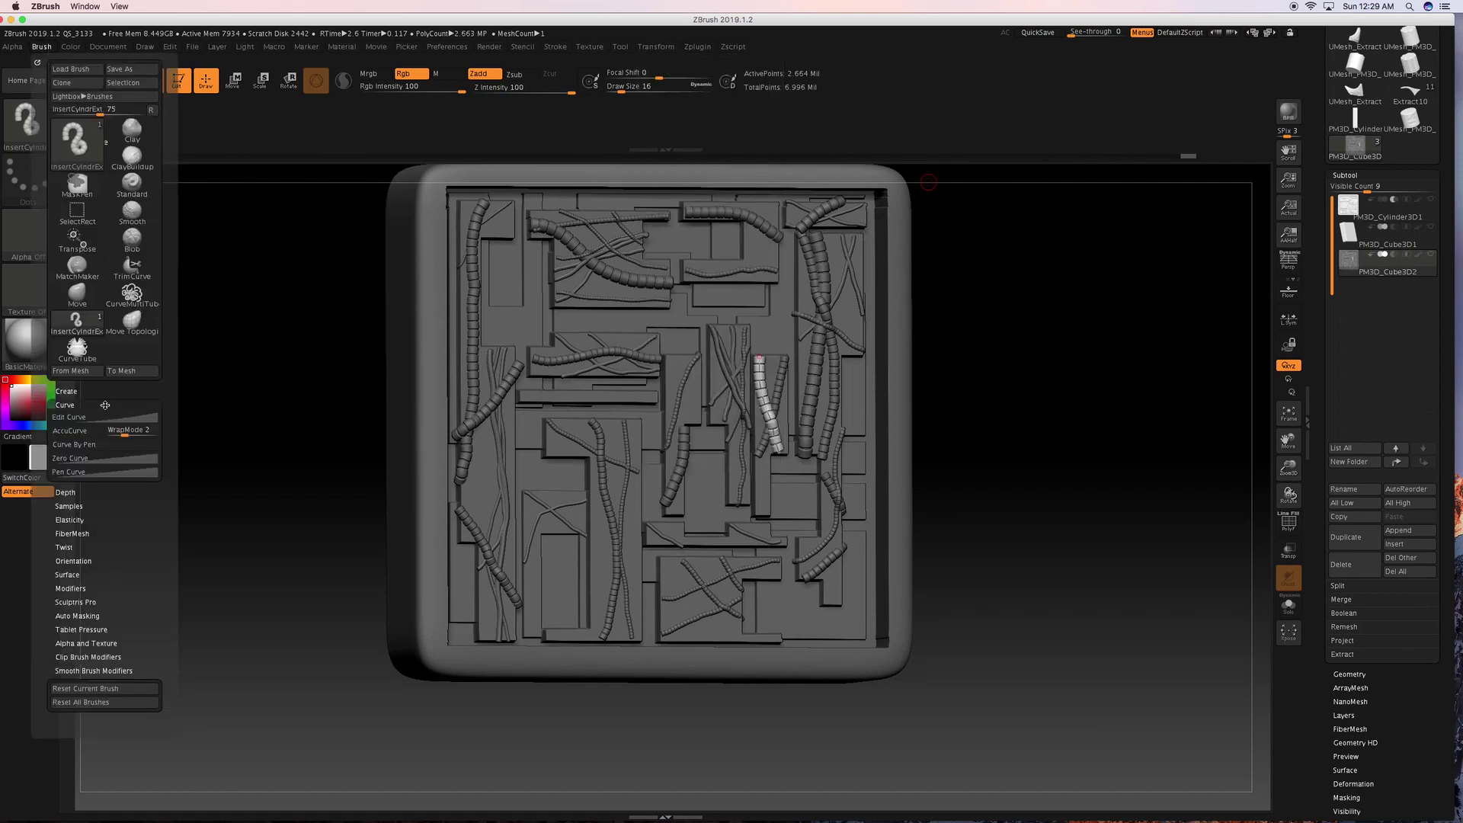
pyautogui.click(655, 47)
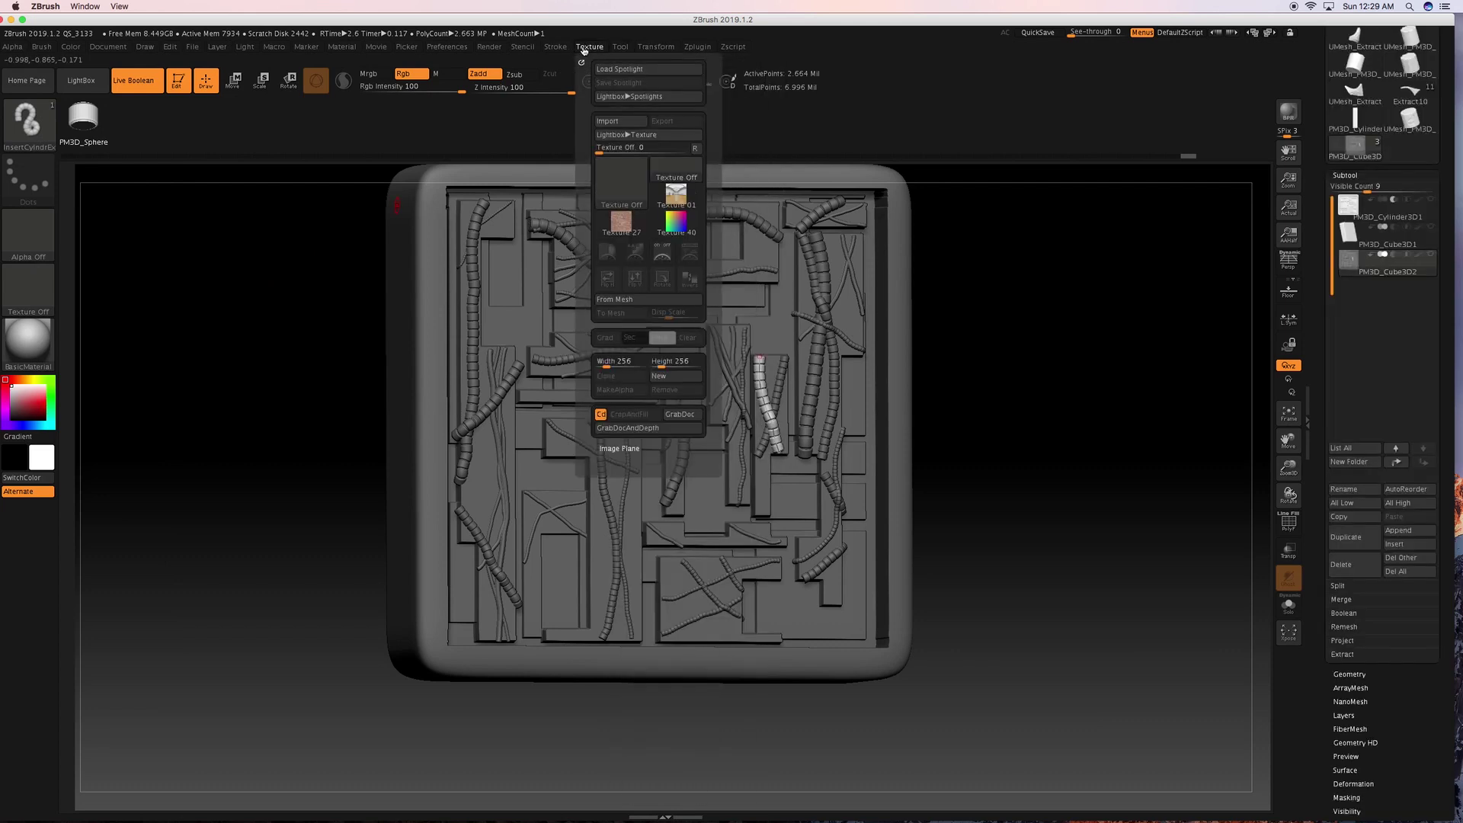
pyautogui.click(556, 47)
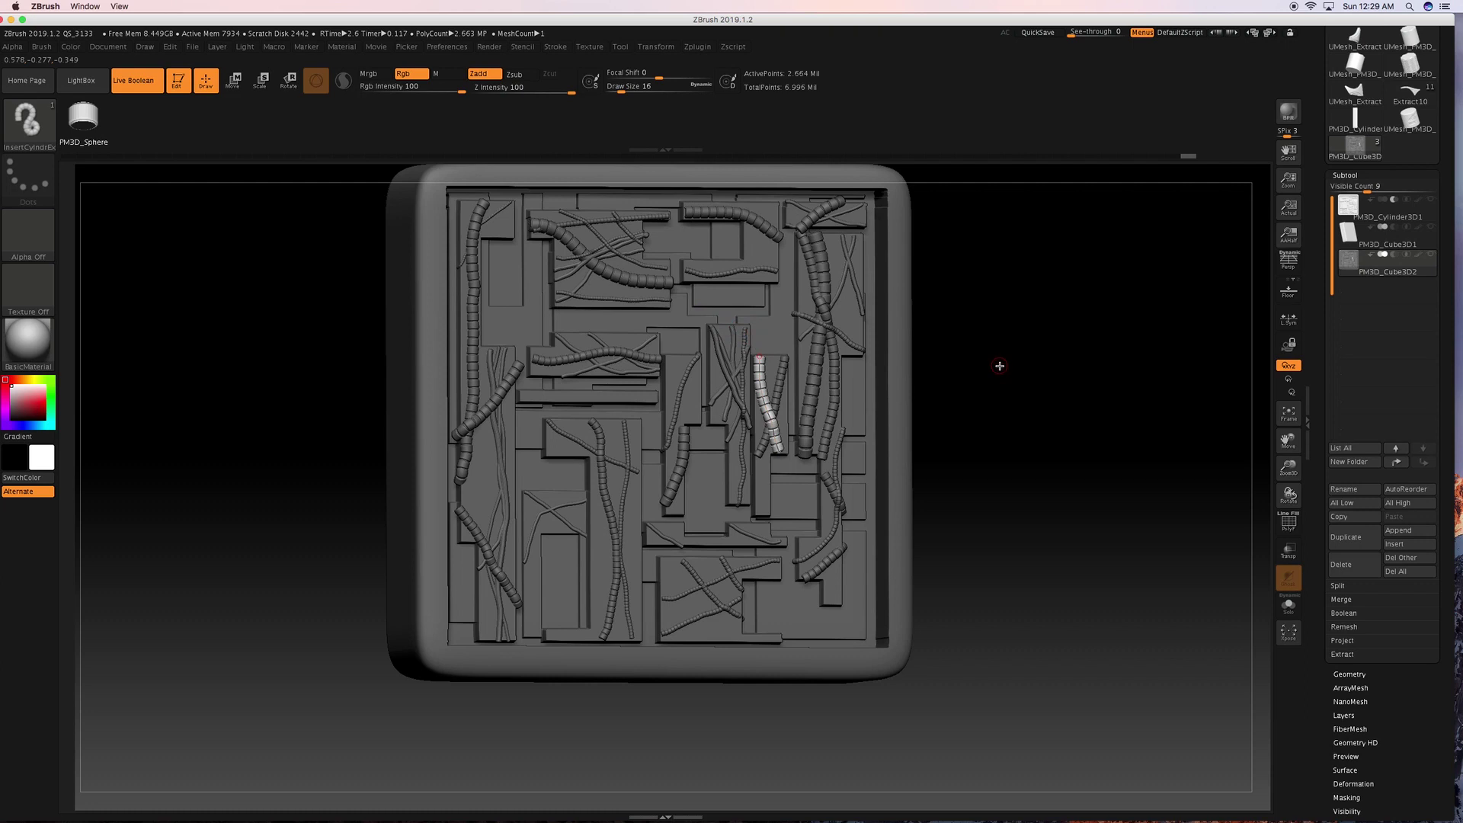
pyautogui.moveTo(992, 367); pyautogui.dragTo(980, 367)
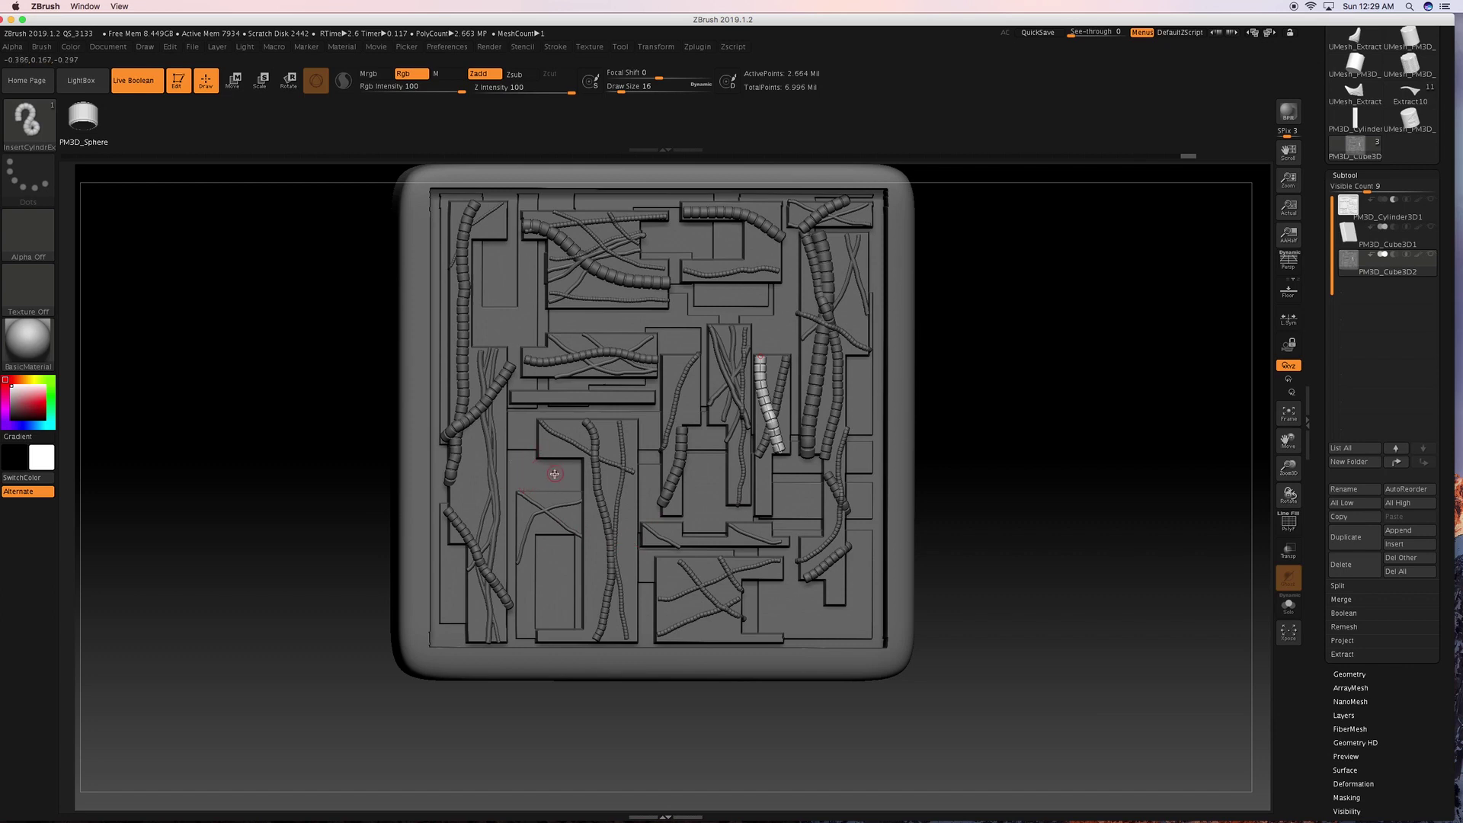
pyautogui.click(556, 48)
pyautogui.press('b')
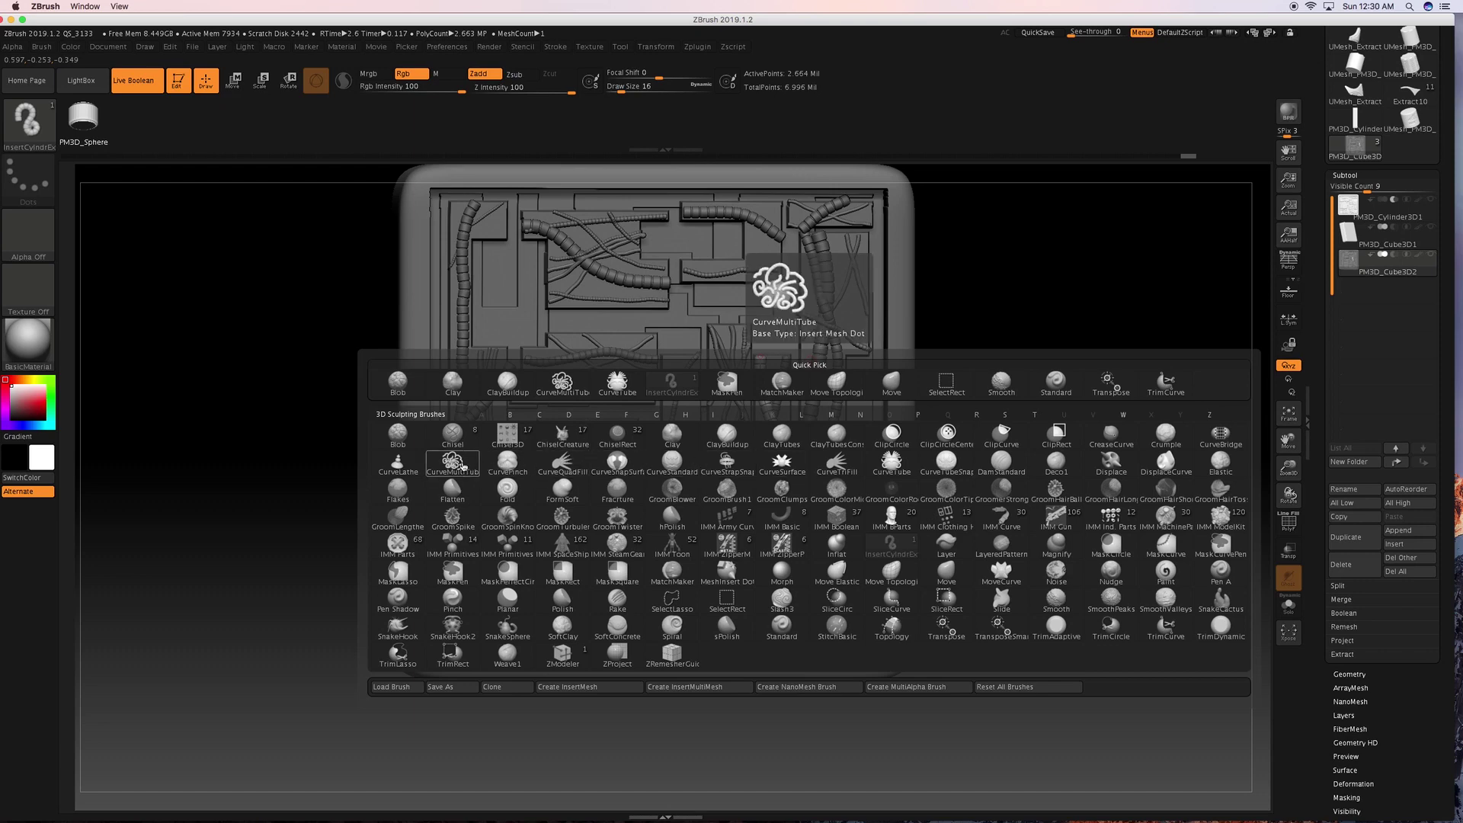
pyautogui.click(889, 466)
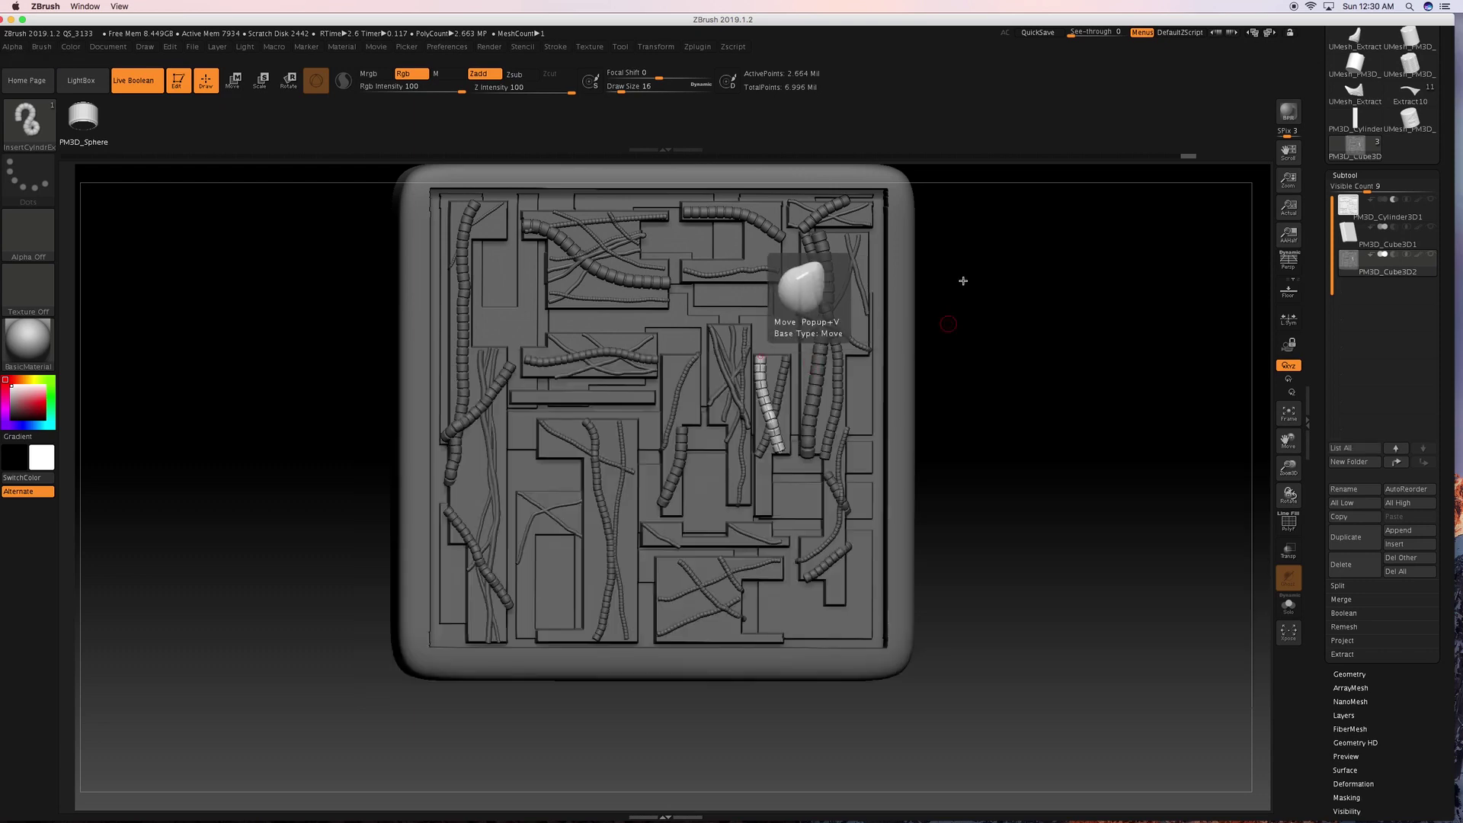
pyautogui.keyDown('shift'); pyautogui.moveTo(996, 316); pyautogui.dragTo(999, 312); pyautogui.keyUp('shift')
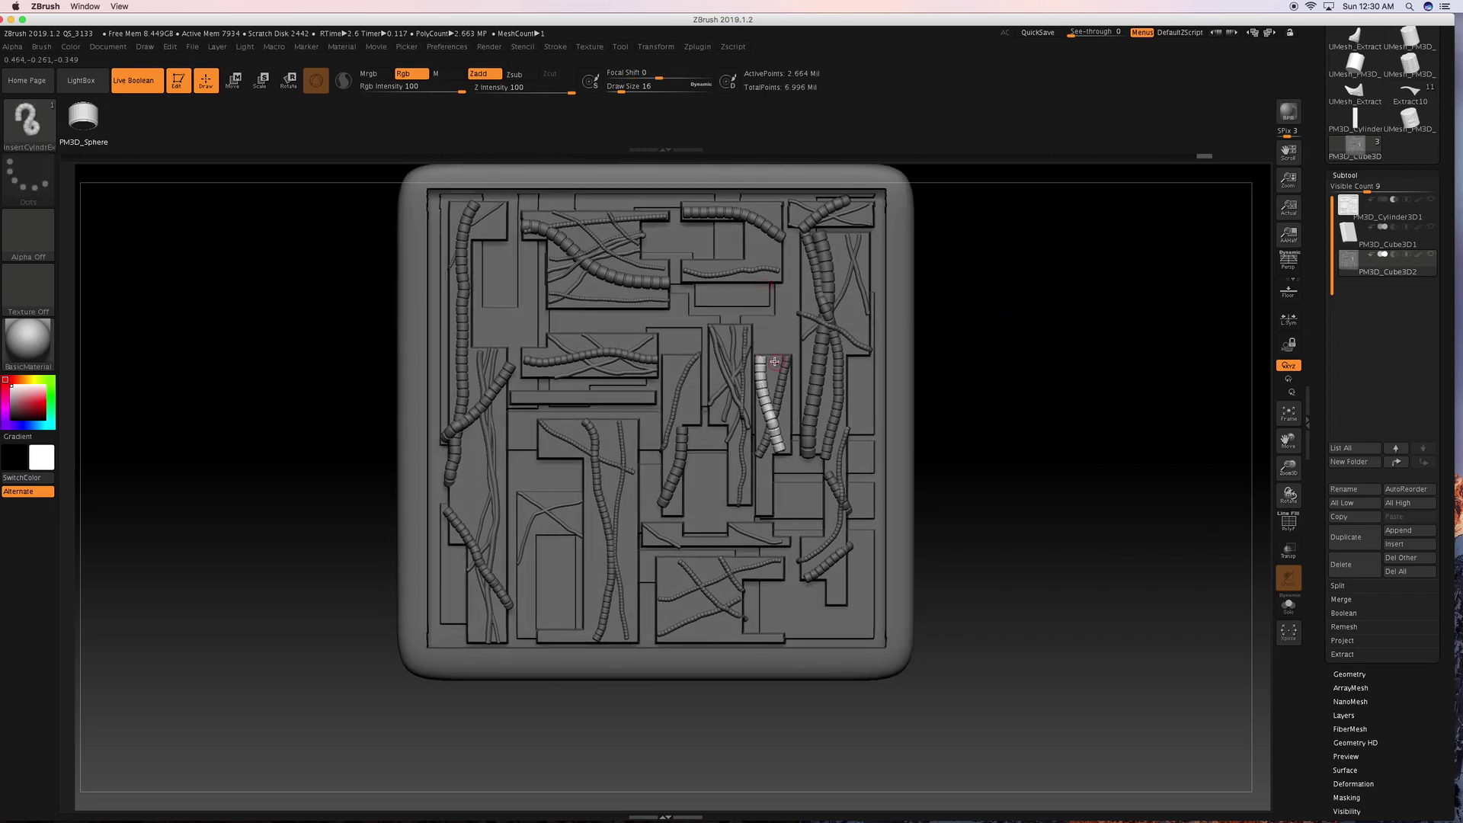
# Try a thick segmented cylinder curve at draw size 31 diagonally across the panel.
pyautogui.press('space')
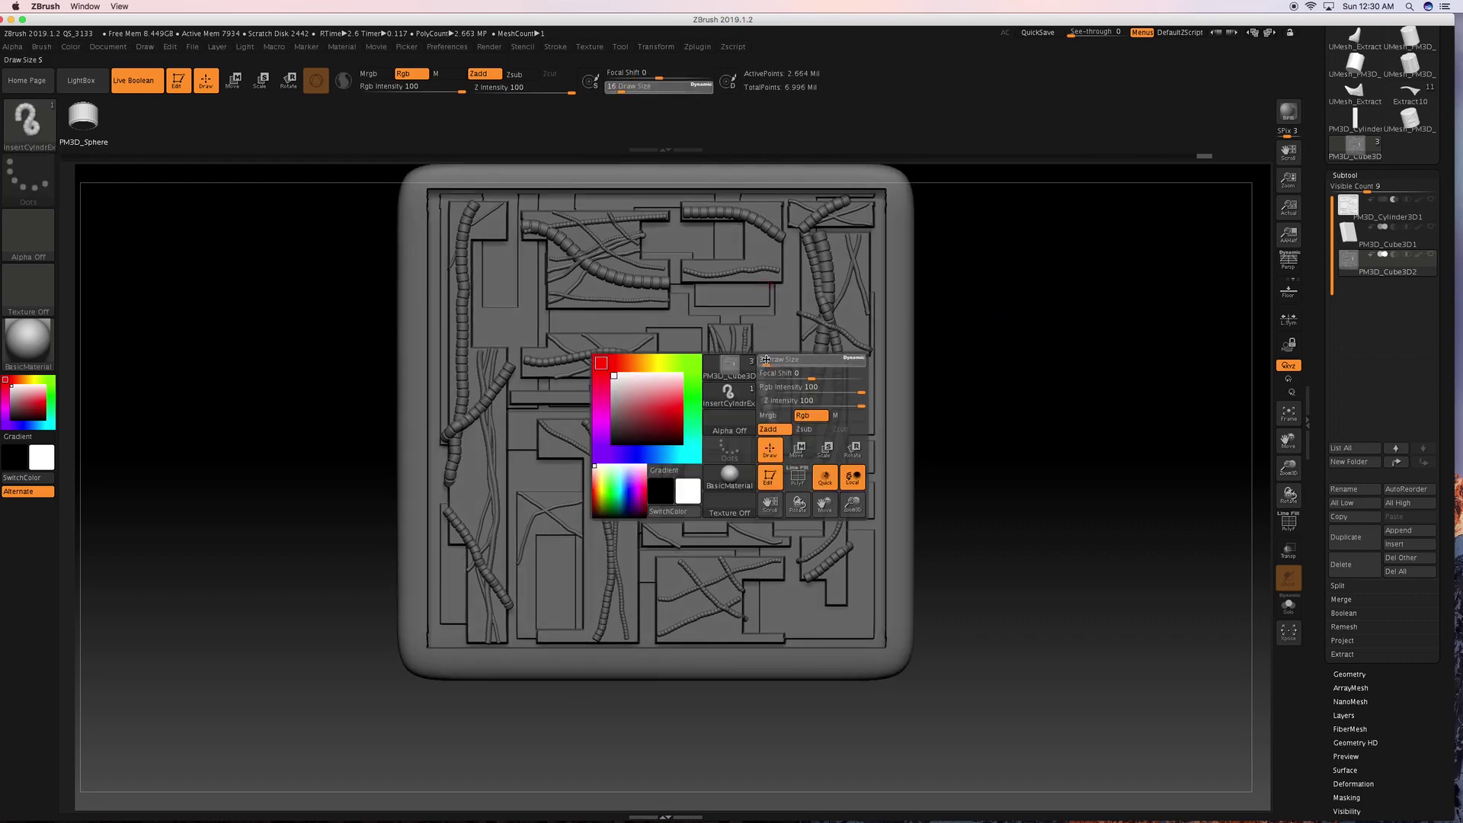
pyautogui.press('space')
pyautogui.moveTo(773, 329); pyautogui.dragTo(780, 328)
pyautogui.moveTo(809, 279); pyautogui.dragTo(503, 461)
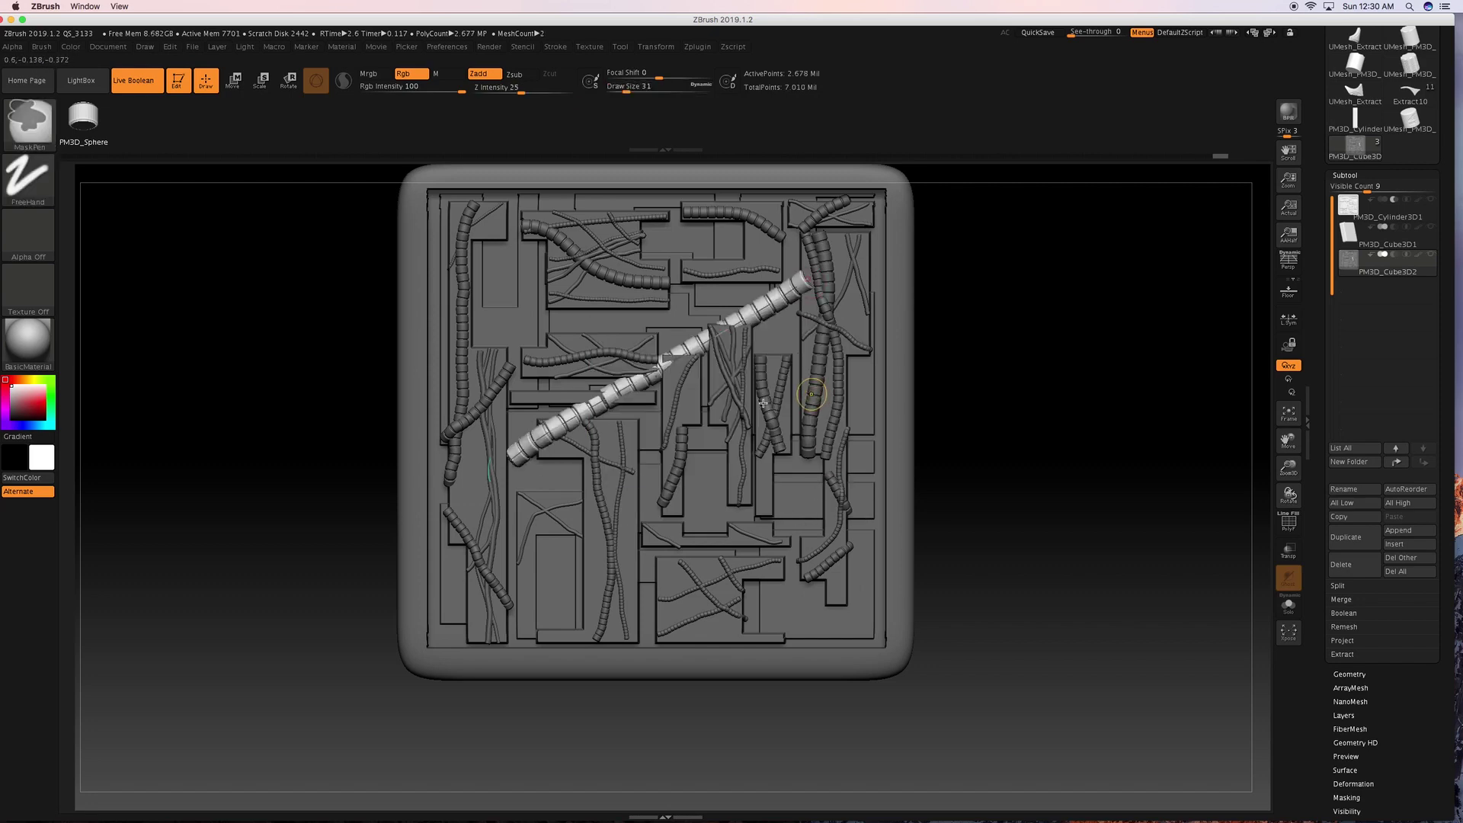
pyautogui.hotkey('ctrl', 'z')
# Switch to the CurveTube brush, test a thick smooth tube at draw size 31 diagonally across the panel, and undo it.
pyautogui.press('b')
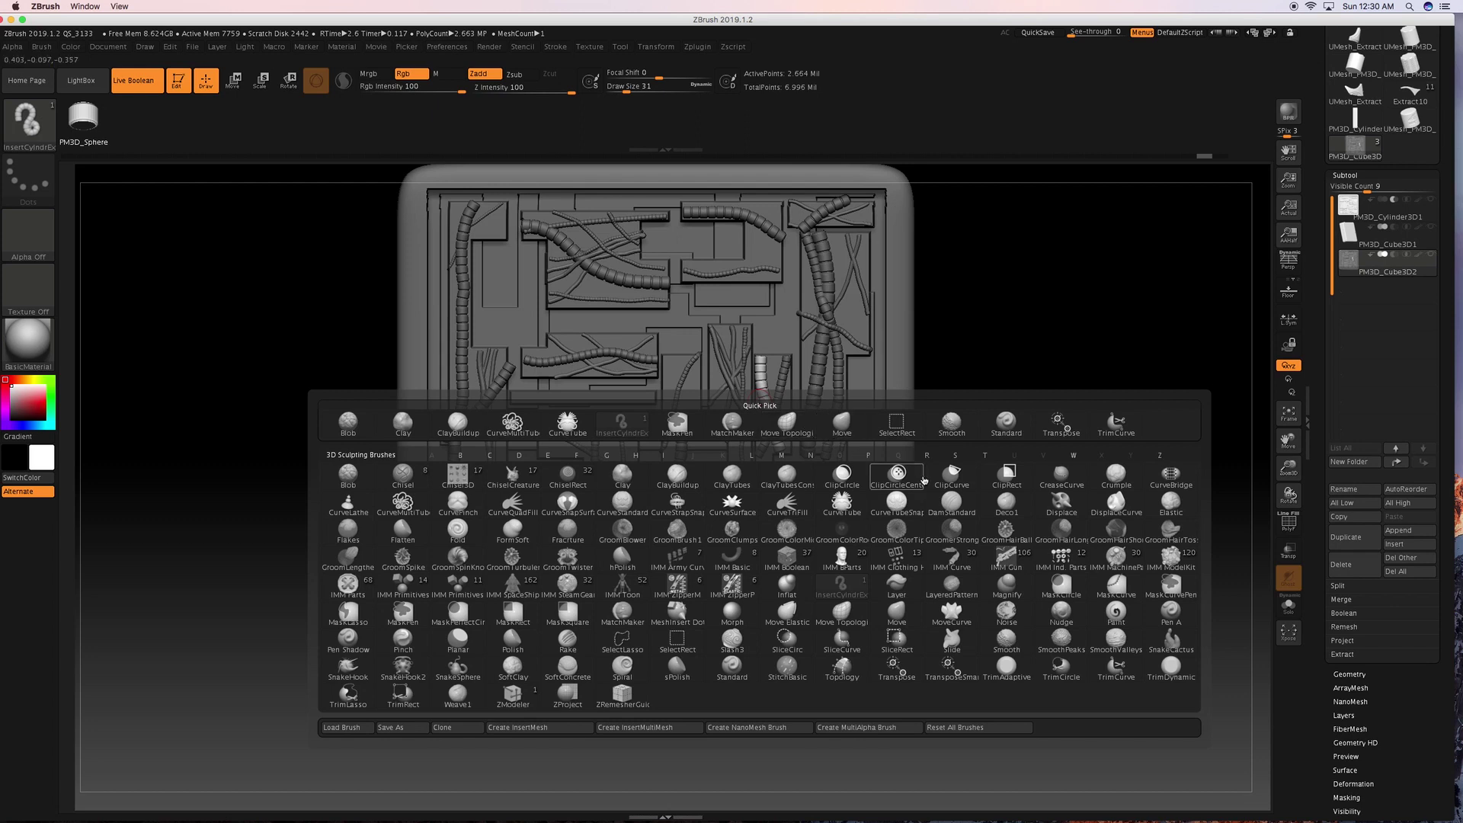
pyautogui.click(842, 502)
pyautogui.moveTo(828, 270); pyautogui.dragTo(587, 430)
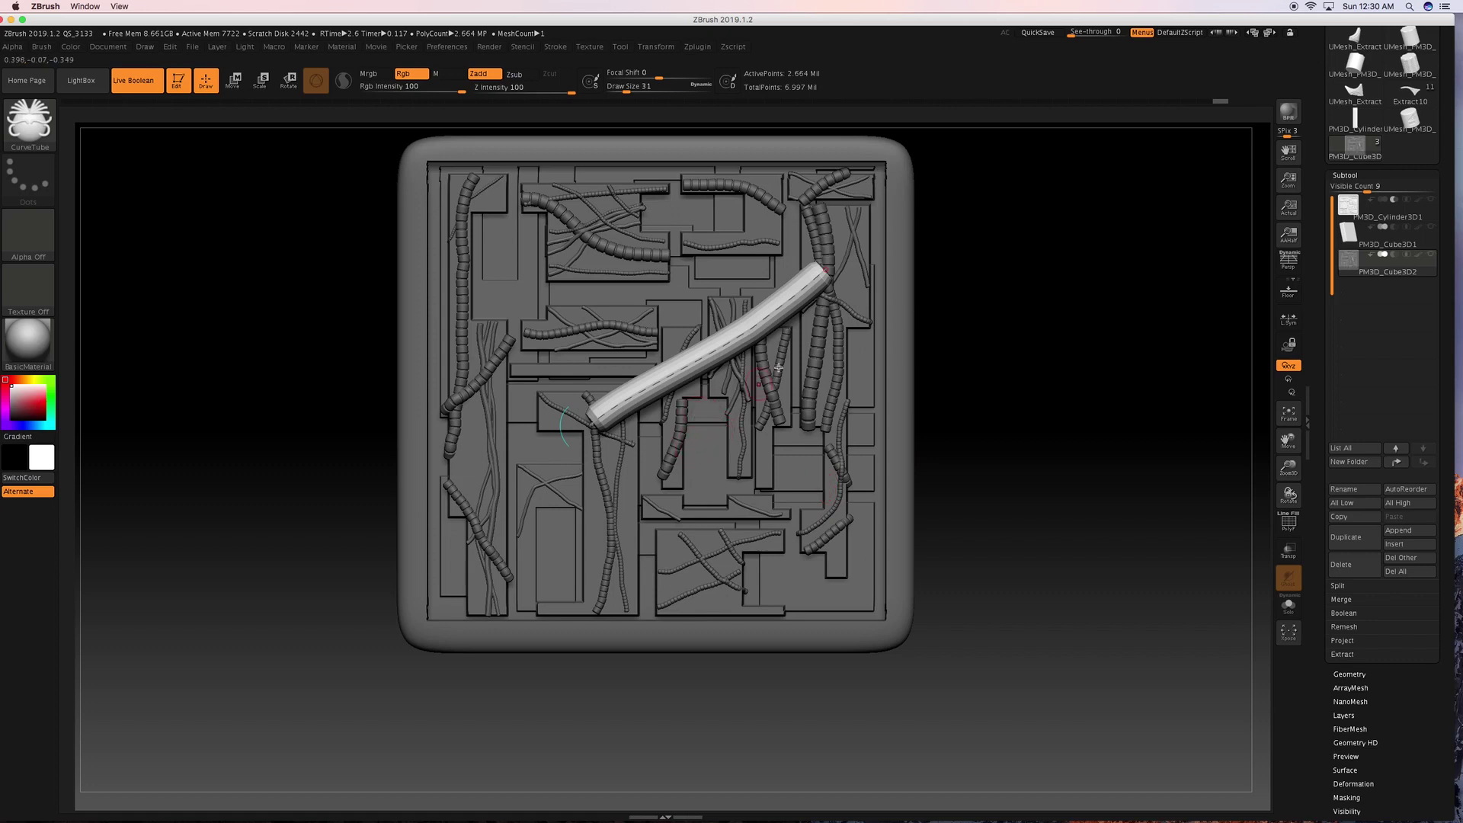
pyautogui.press(']')
pyautogui.press(']')
pyautogui.press(']')
pyautogui.click(637, 380)
pyautogui.press('ctrl')
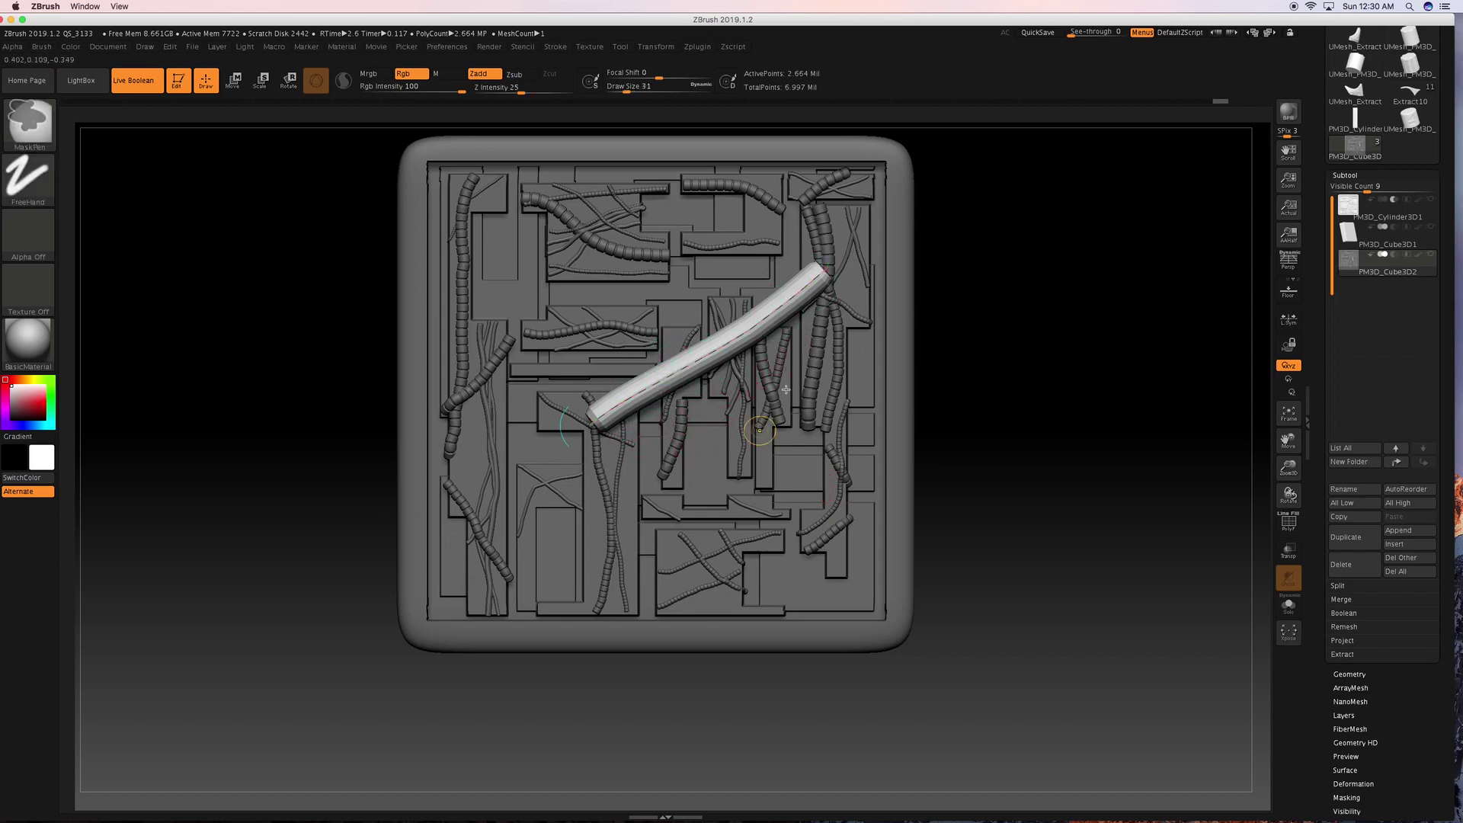
pyautogui.hotkey('ctrl', 'z')
# Draw two thin smooth tubes over the crossed segmented tubes on the narrow block, using draw sizes 4 and 2.
pyautogui.press('space')
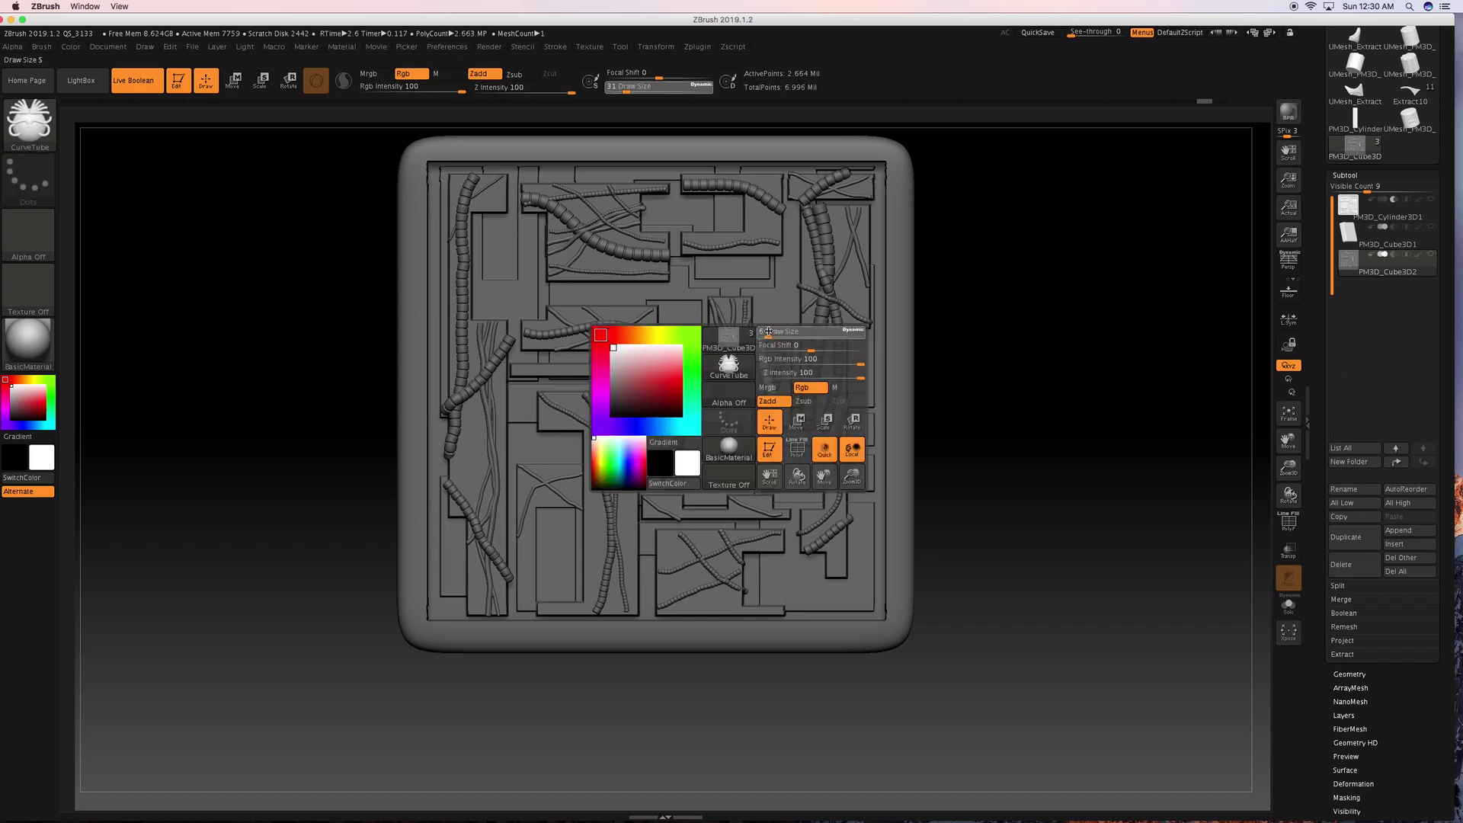
pyautogui.moveTo(766, 332); pyautogui.dragTo(761, 331)
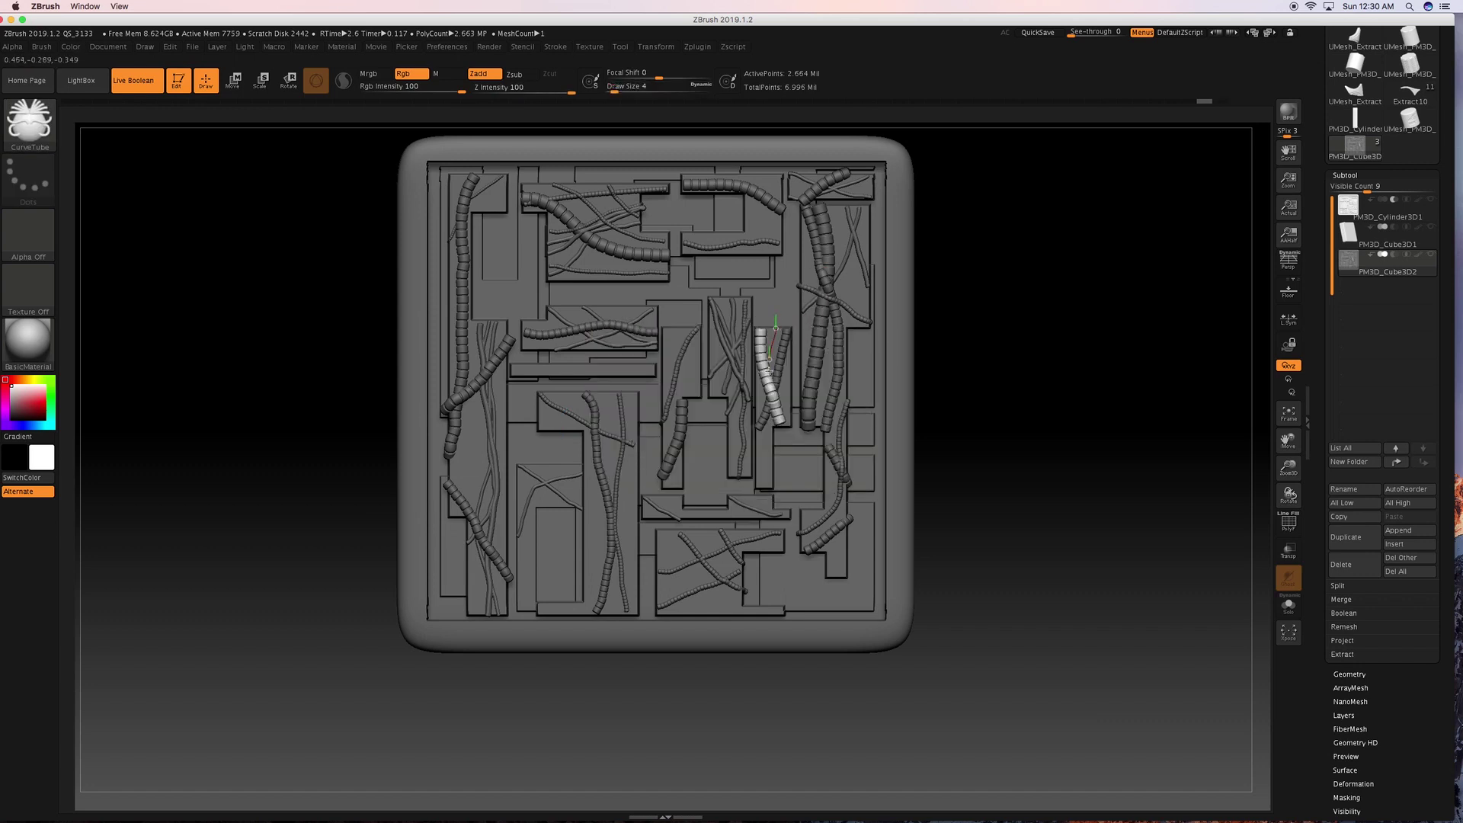
pyautogui.click(760, 469)
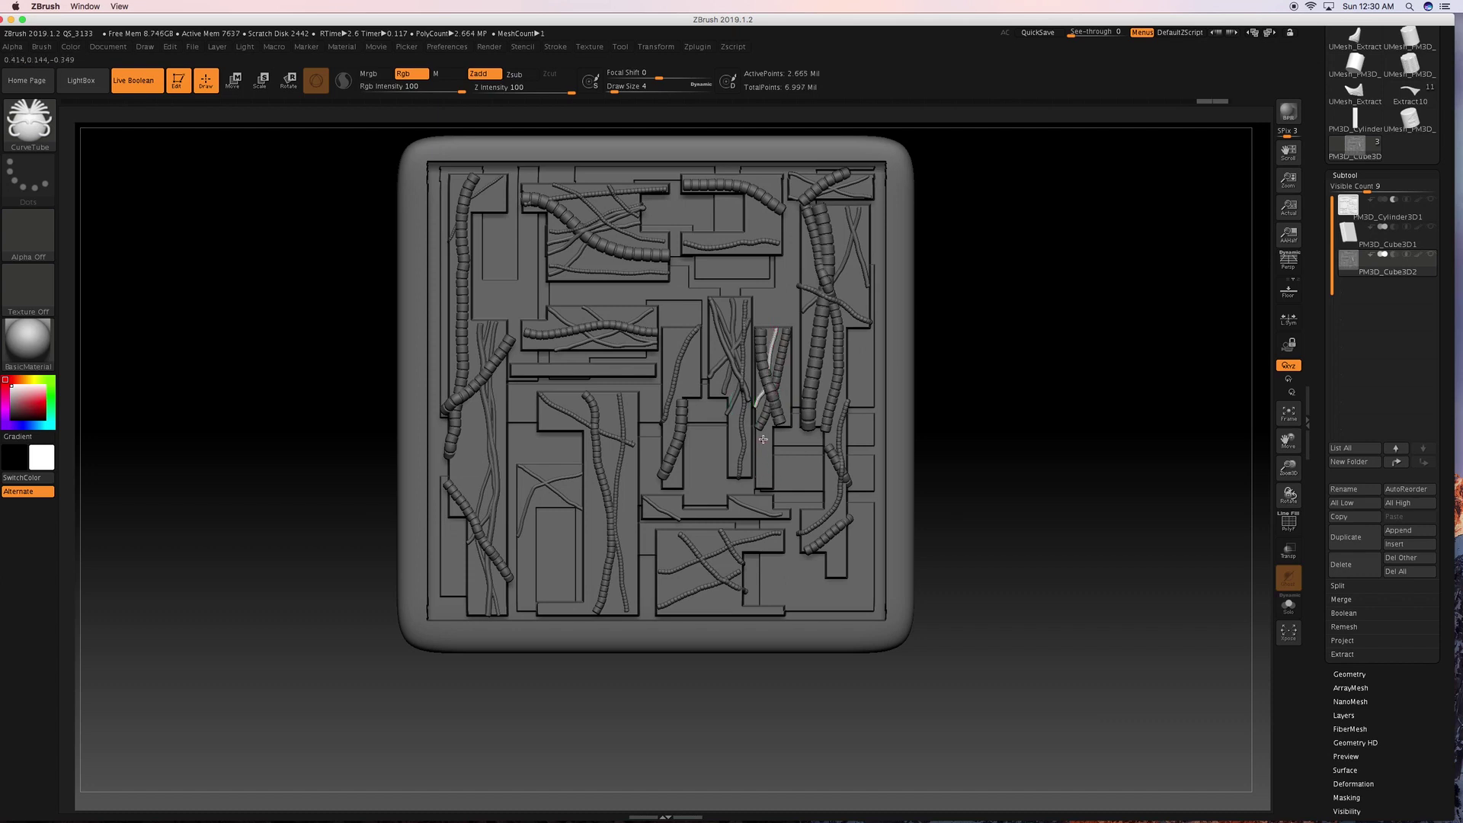
pyautogui.press('space')
pyautogui.moveTo(762, 443); pyautogui.dragTo(790, 387)
pyautogui.moveTo(923, 430); pyautogui.dragTo(990, 415)
# Try a draw size 2 smooth tube running up from the narrow block's lower end to its upper end.
pyautogui.moveTo(761, 490); pyautogui.dragTo(781, 337)
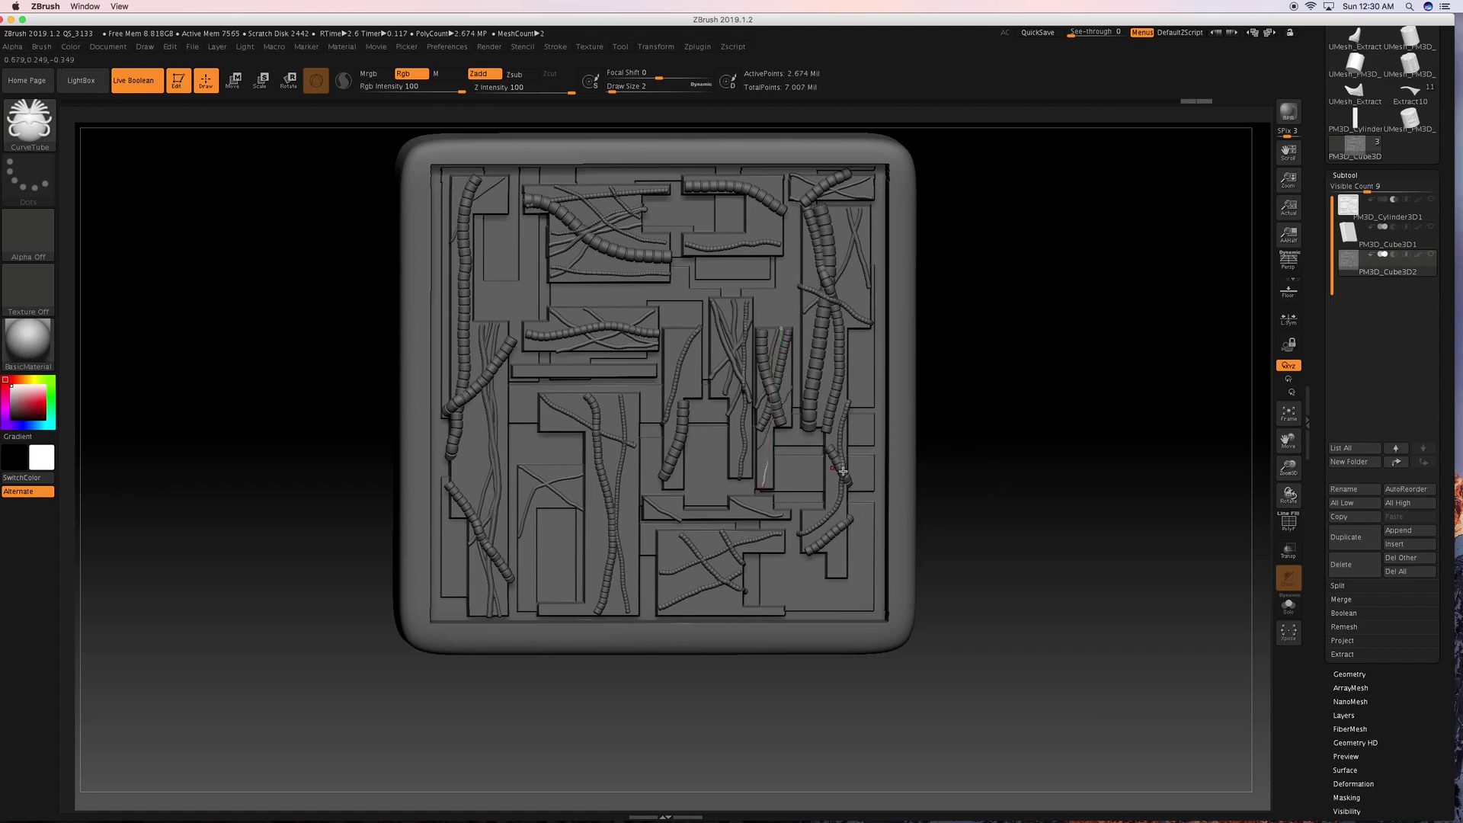
pyautogui.moveTo(1015, 499); pyautogui.dragTo(1029, 491)
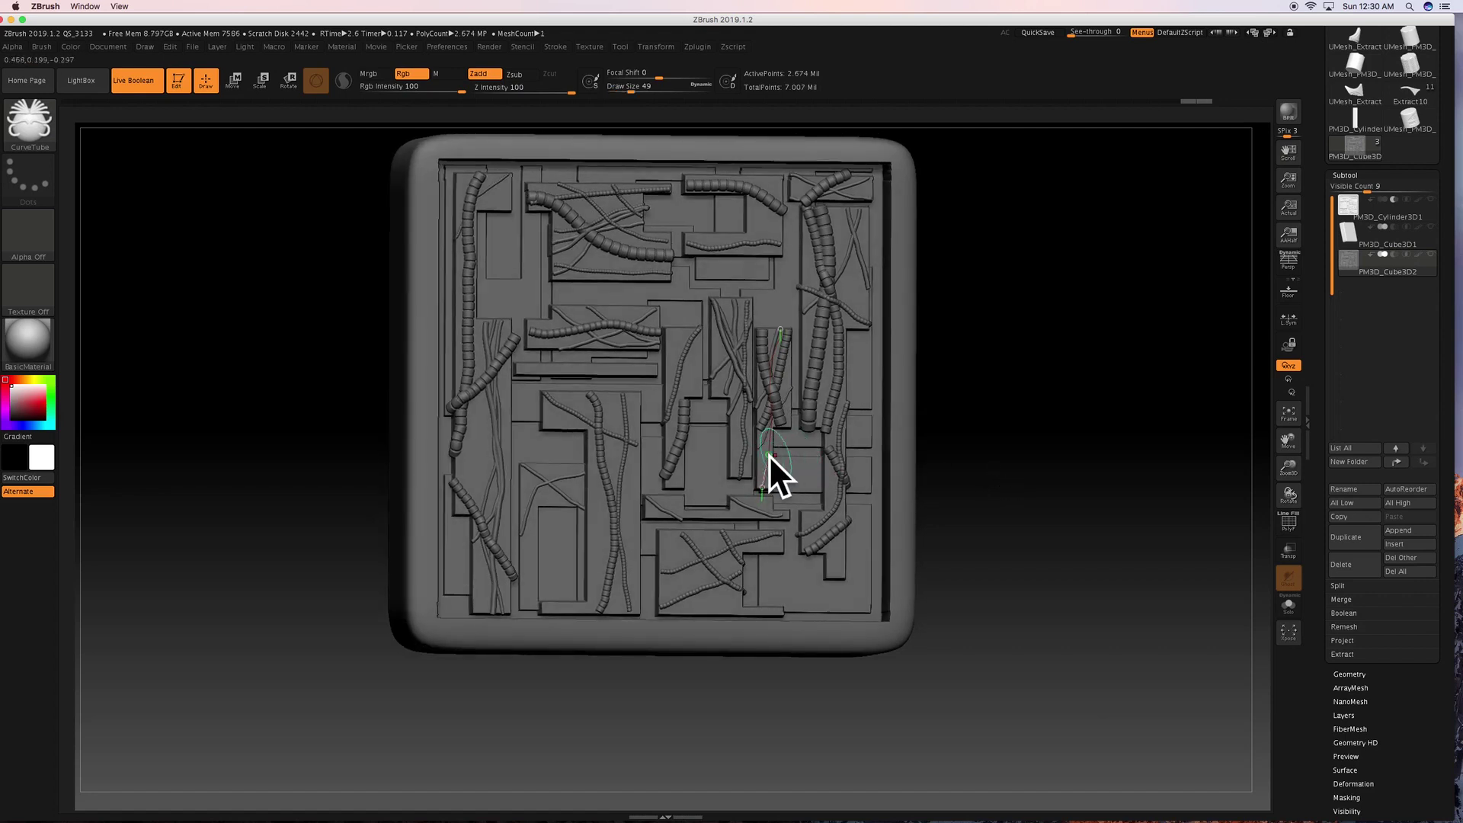
pyautogui.click(770, 455)
pyautogui.press('ctrl')
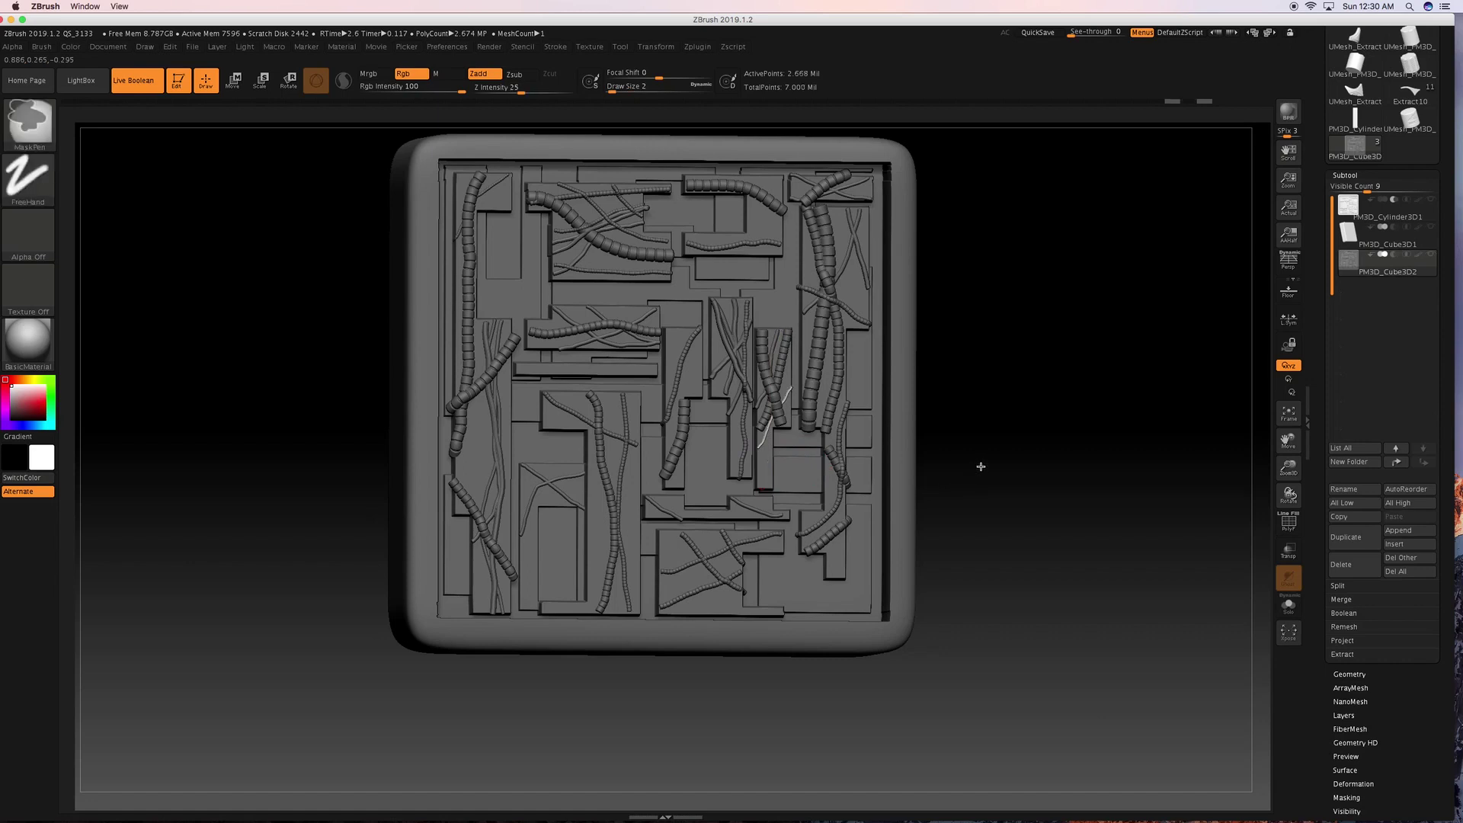
# Enable curve snapping to the surface and draw a thin smooth tube from the narrow block's lower end to its upper end.
pyautogui.click(42, 48)
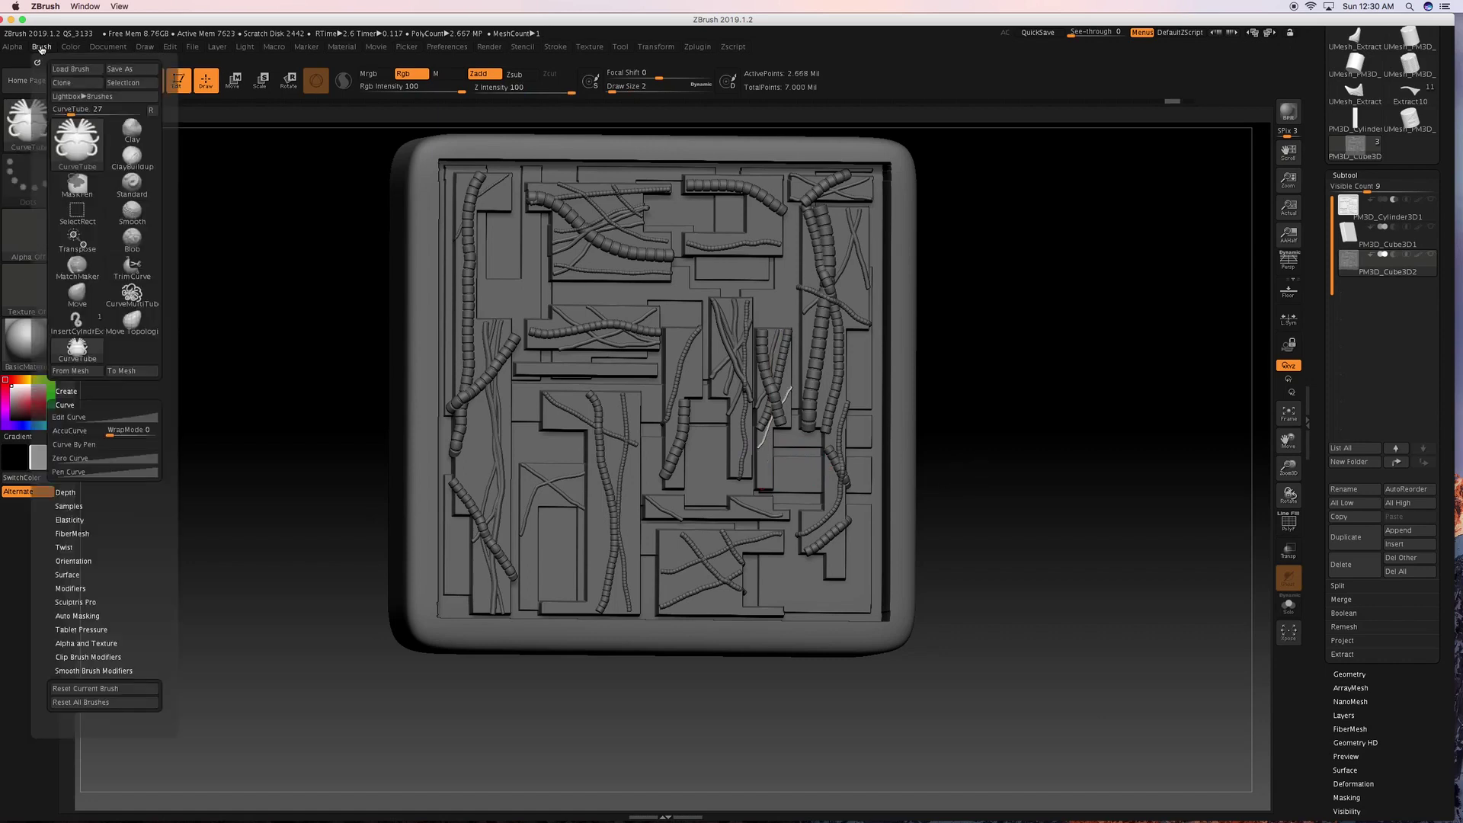
pyautogui.moveTo(458, 51)
pyautogui.moveTo(556, 48)
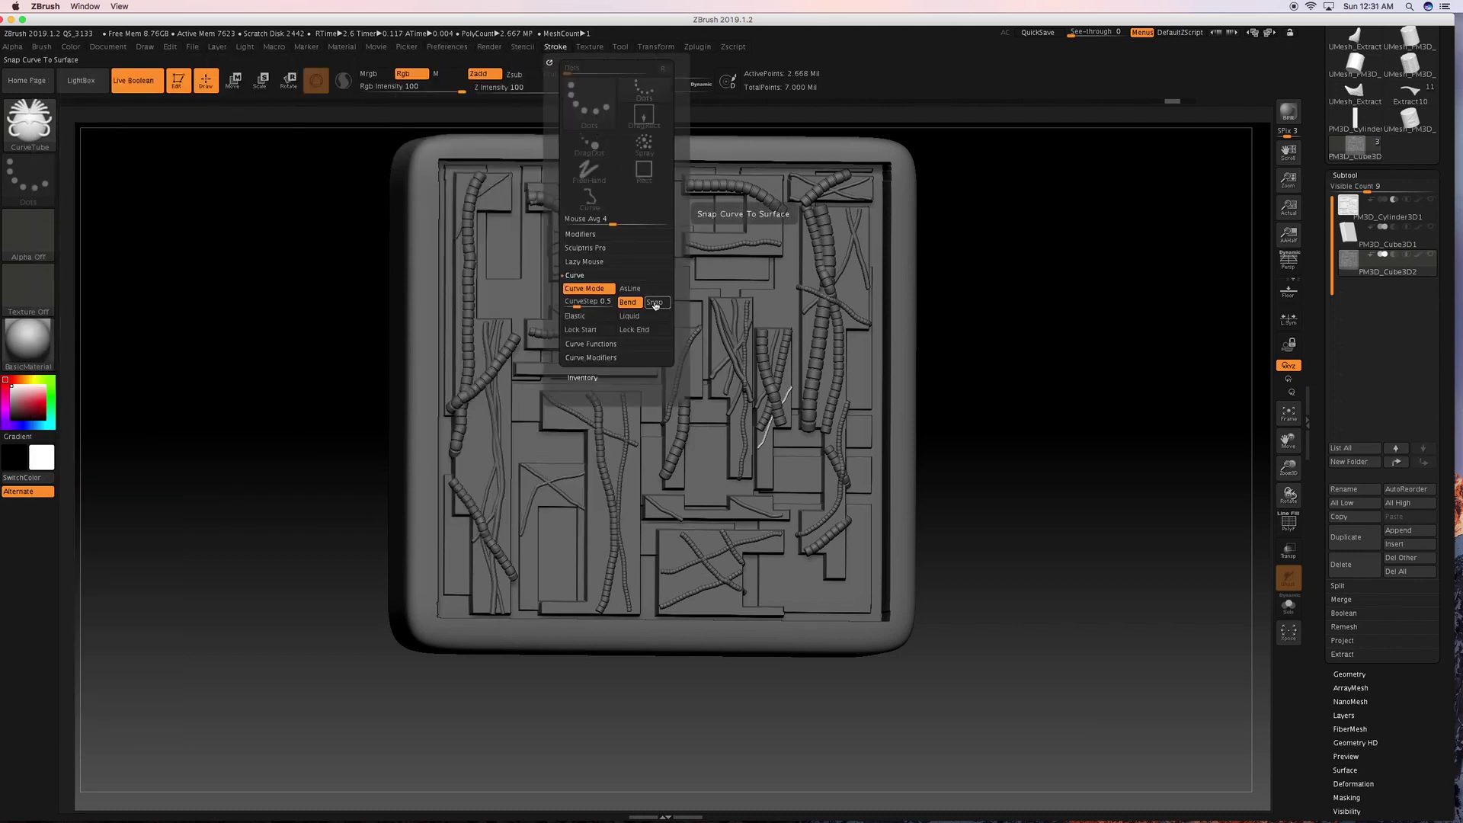
pyautogui.click(656, 306)
pyautogui.moveTo(993, 308); pyautogui.dragTo(962, 311)
pyautogui.moveTo(760, 486); pyautogui.dragTo(776, 326)
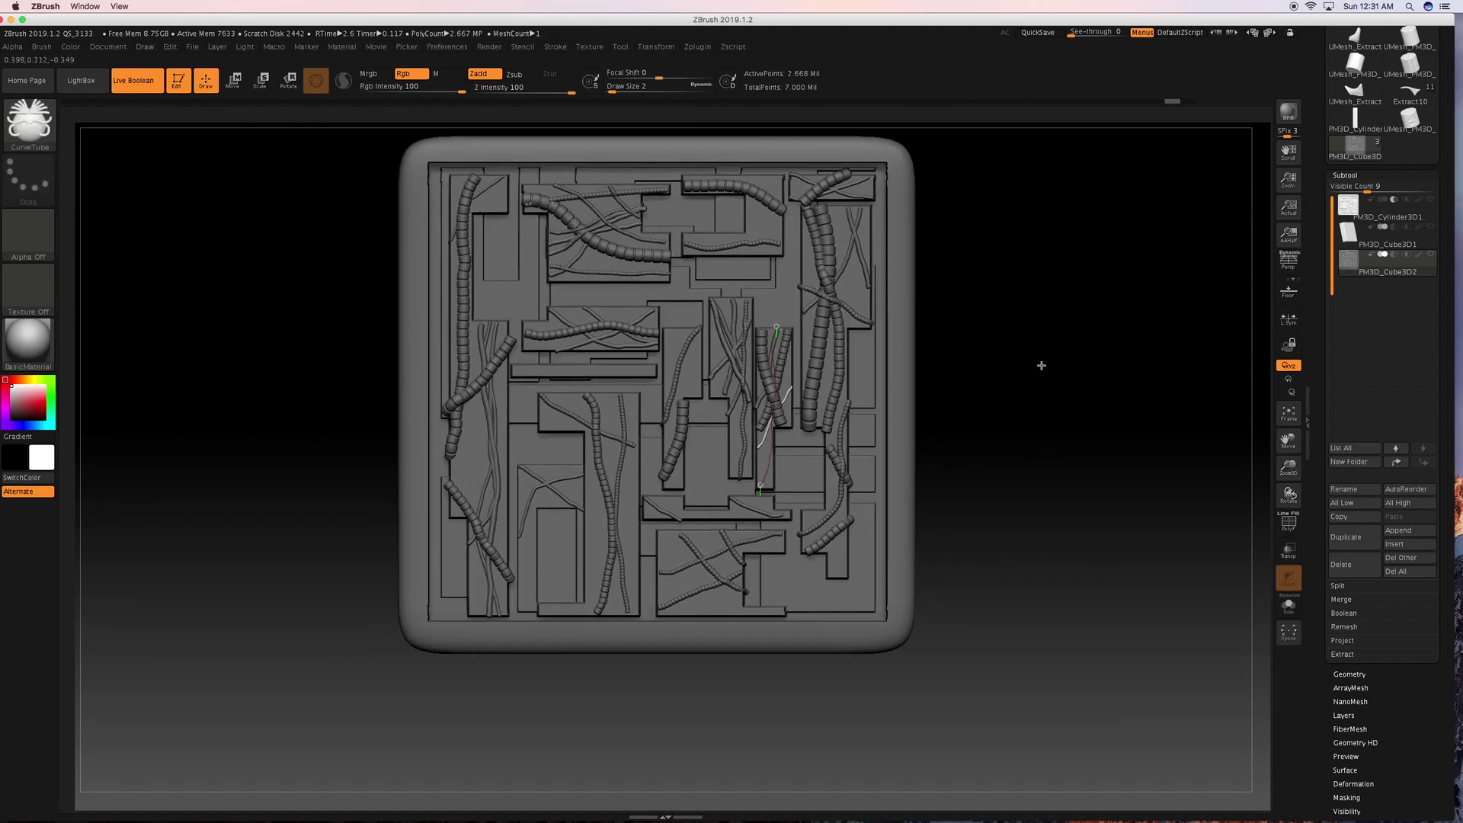
# Rebuild the narrow block's tube along its curve at draw size 2, and quick-save the project.
pyautogui.click(761, 485)
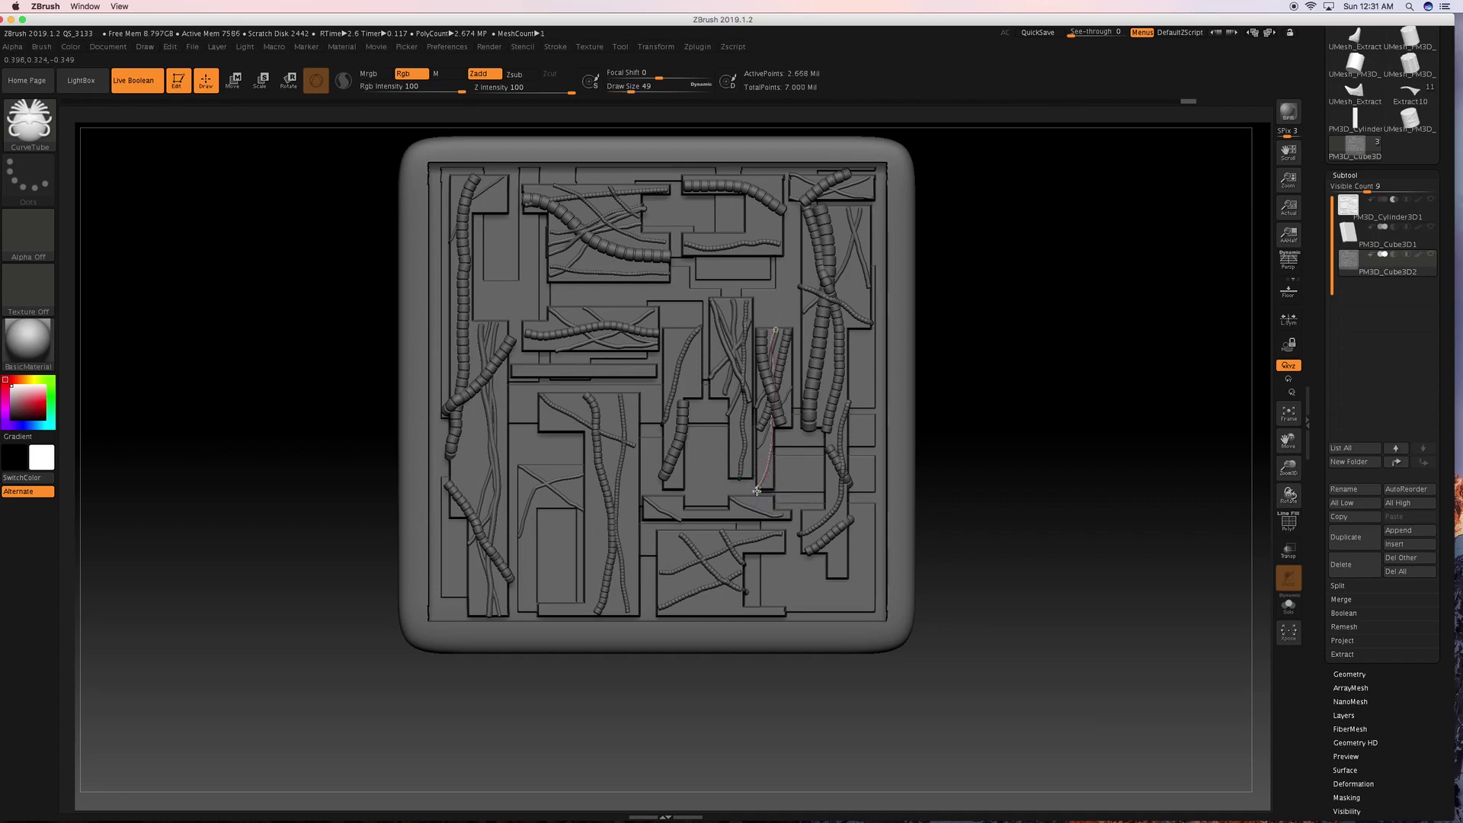
pyautogui.hotkey('ctrl', 'z')
pyautogui.click(843, 477)
pyautogui.click(1040, 33)
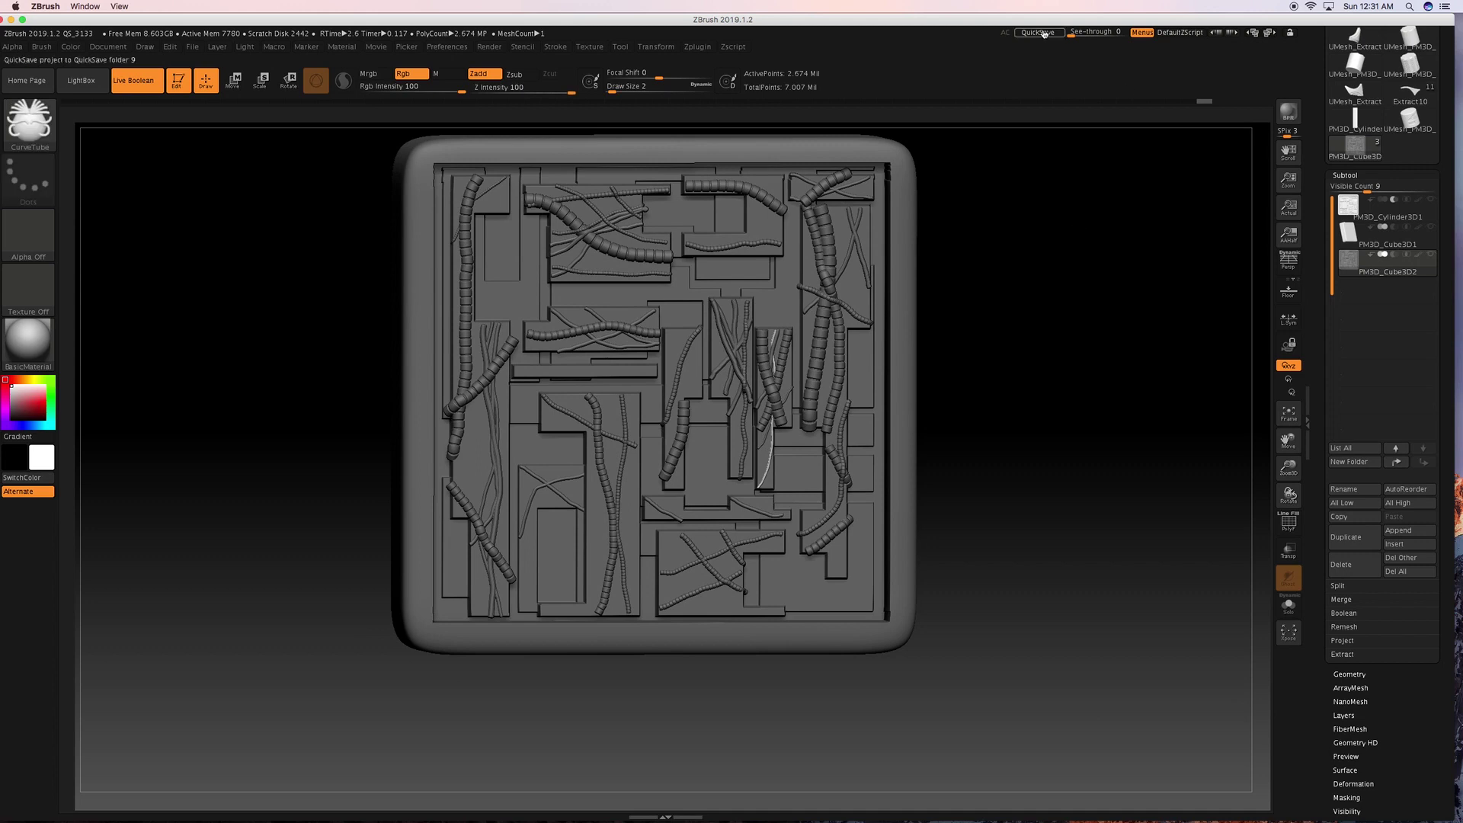
# Clear the mask from the panel and display its polygroups.
pyautogui.press('ctrl')
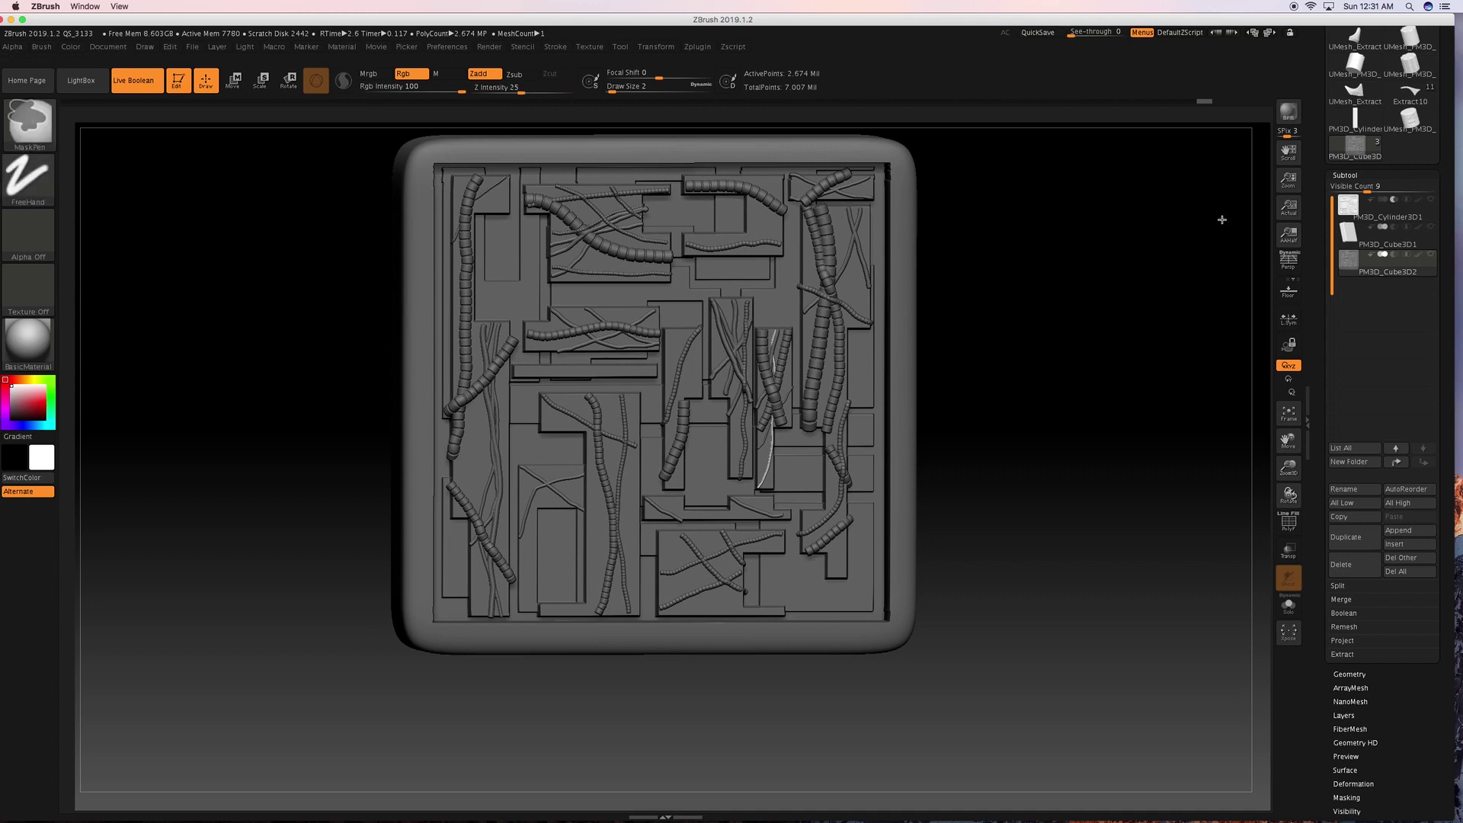
pyautogui.moveTo(1024, 320)
pyautogui.keyDown('ctrl'); pyautogui.mouseDown()
pyautogui.moveTo(1074, 389)
pyautogui.moveTo(992, 394)
pyautogui.mouseUp(); pyautogui.keyUp('ctrl')
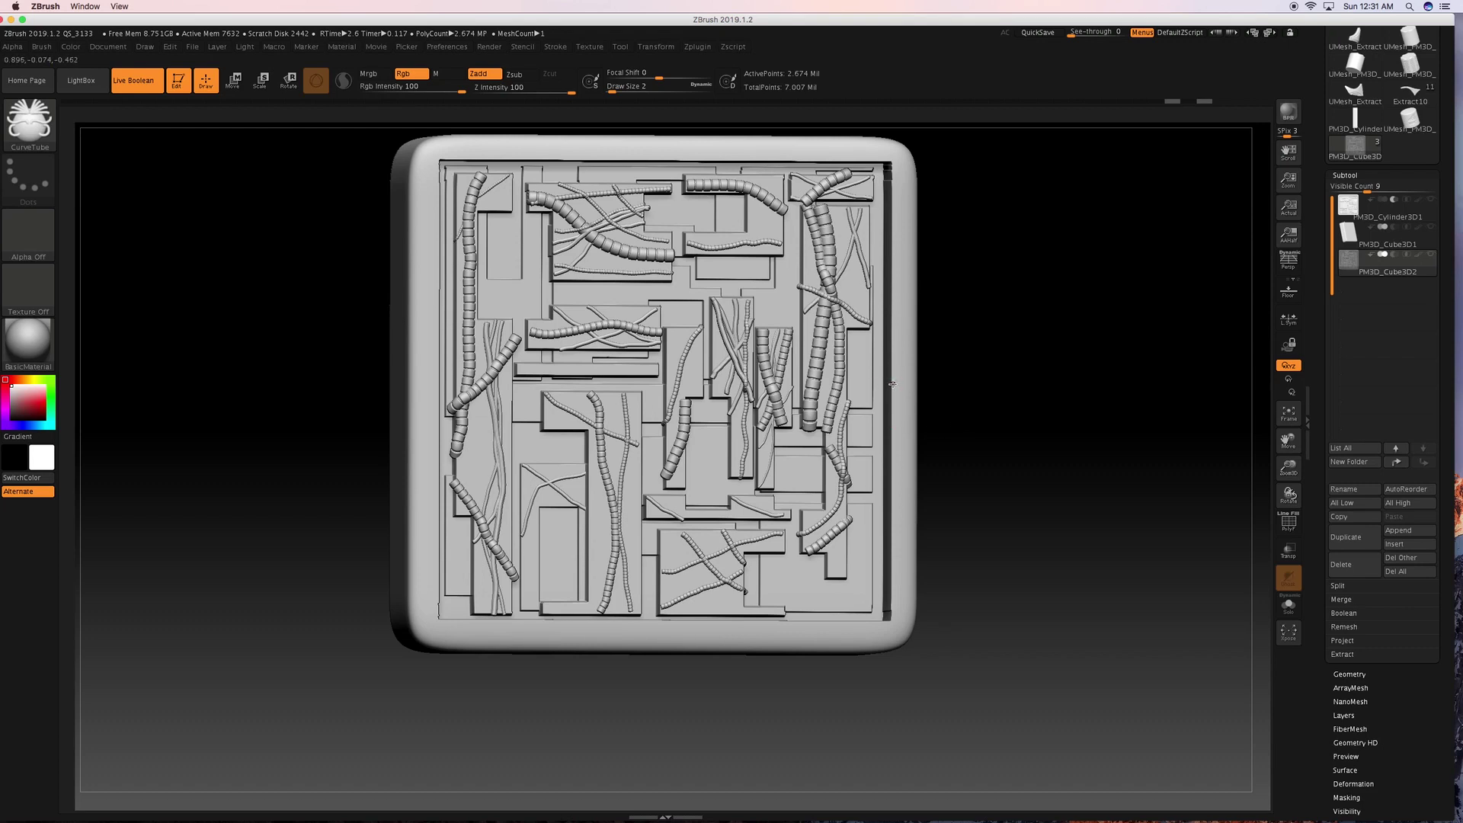
pyautogui.hotkey('shift', 'f')
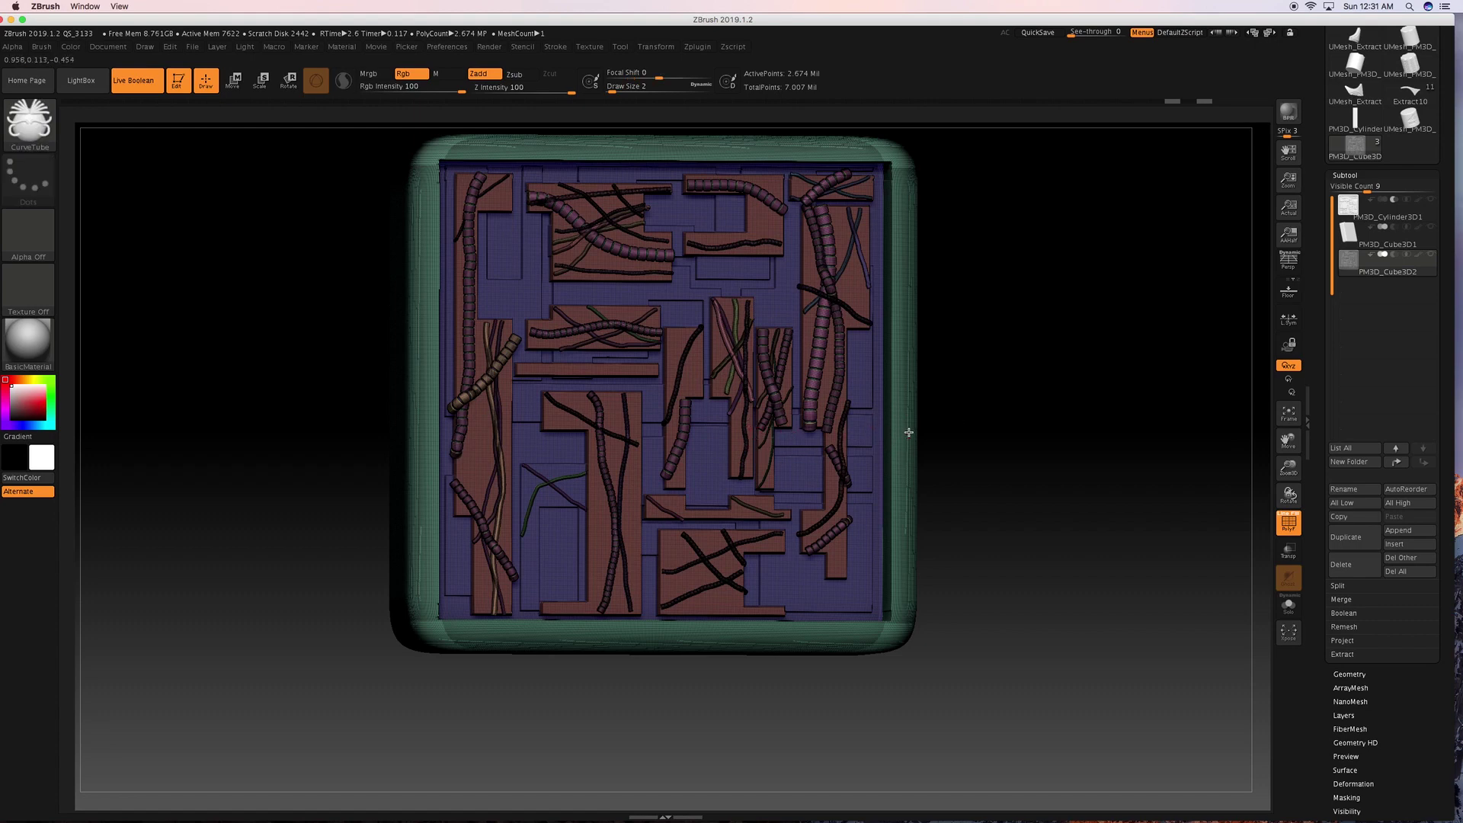
# Isolate the rounded outer frame's polygroup, mask it, and unhide the rest of the panel.
pyautogui.keyDown('ctrl'); pyautogui.keyDown('shift'); pyautogui.click(903, 409); pyautogui.keyUp('shift'); pyautogui.keyUp('ctrl')
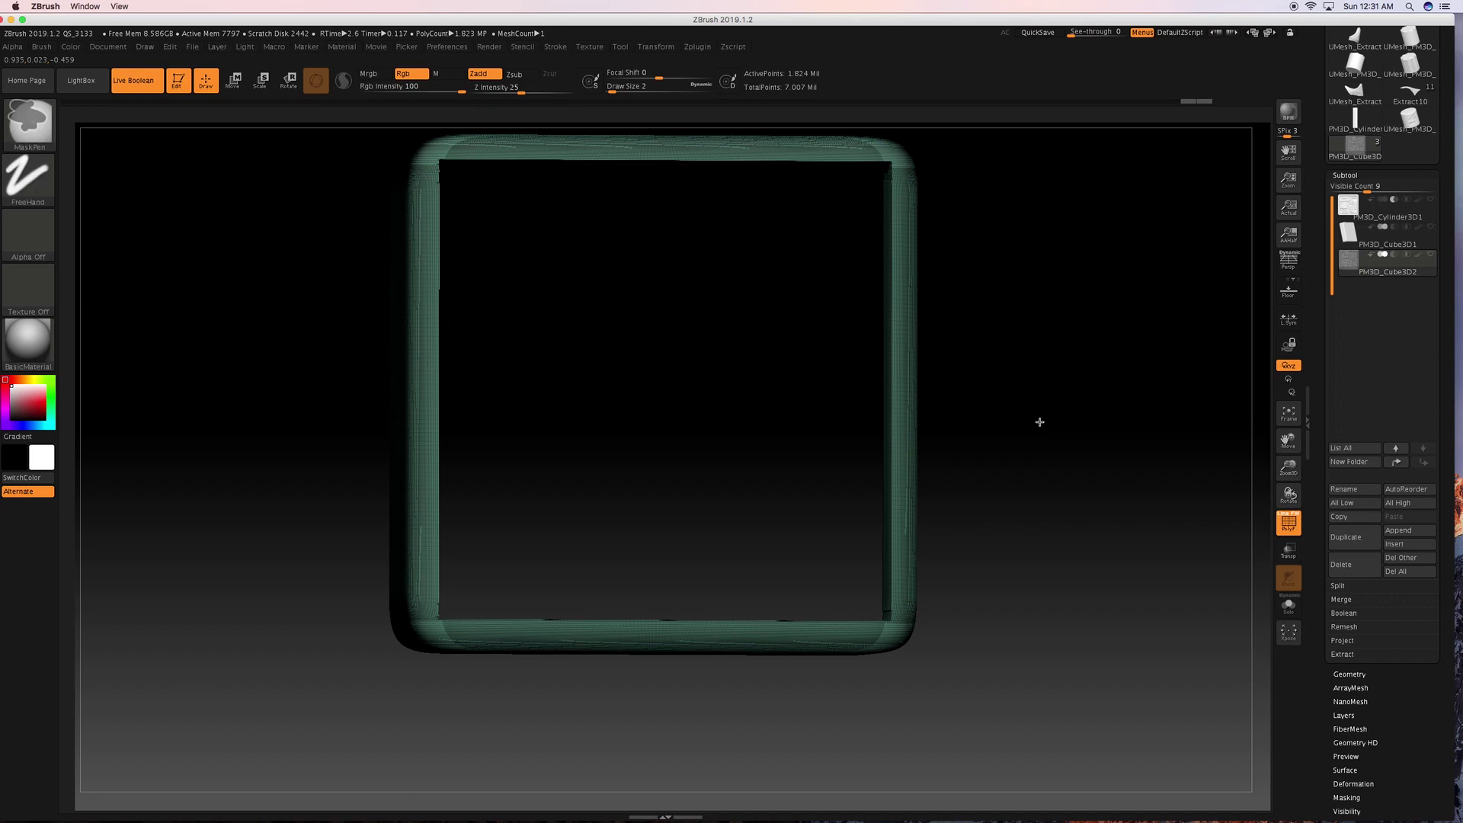
pyautogui.moveTo(1015, 437)
pyautogui.keyDown('alt'); pyautogui.mouseDown()
pyautogui.moveTo(993, 382)
pyautogui.moveTo(981, 394)
pyautogui.mouseUp(); pyautogui.keyUp('alt')
pyautogui.keyDown('ctrl'); pyautogui.moveTo(1009, 202); pyautogui.dragTo(444, 679); pyautogui.keyUp('ctrl')
pyautogui.keyDown('ctrl'); pyautogui.keyDown('shift'); pyautogui.click(749, 452); pyautogui.keyUp('shift'); pyautogui.keyUp('ctrl')
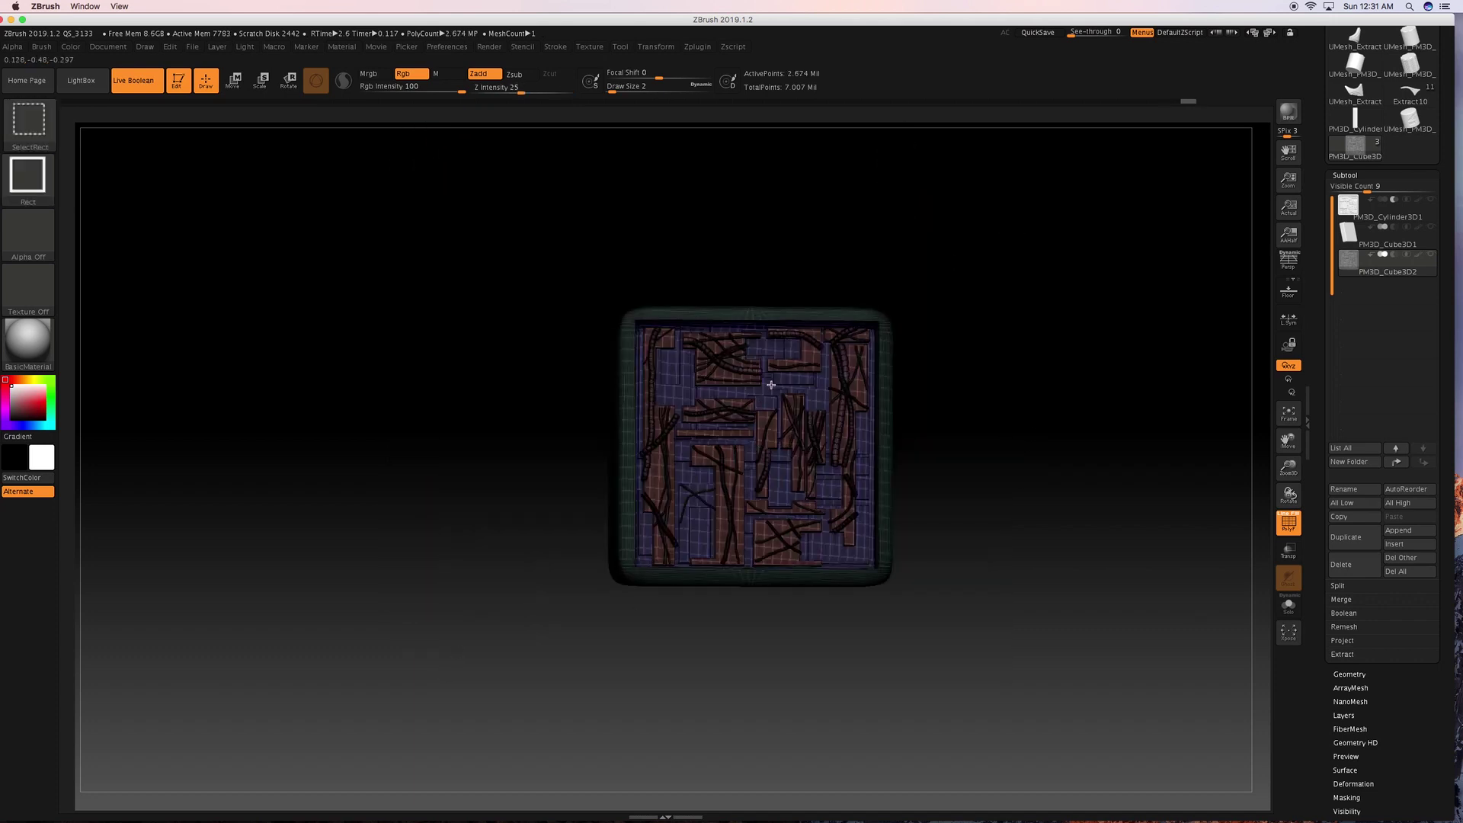
# Isolate the recessed background's polygroup, mask it, and show the whole panel again.
pyautogui.keyDown('ctrl'); pyautogui.keyDown('shift'); pyautogui.click(770, 386); pyautogui.keyUp('shift'); pyautogui.keyUp('ctrl')
pyautogui.keyDown('ctrl'); pyautogui.moveTo(992, 243); pyautogui.dragTo(505, 686); pyautogui.keyUp('ctrl')
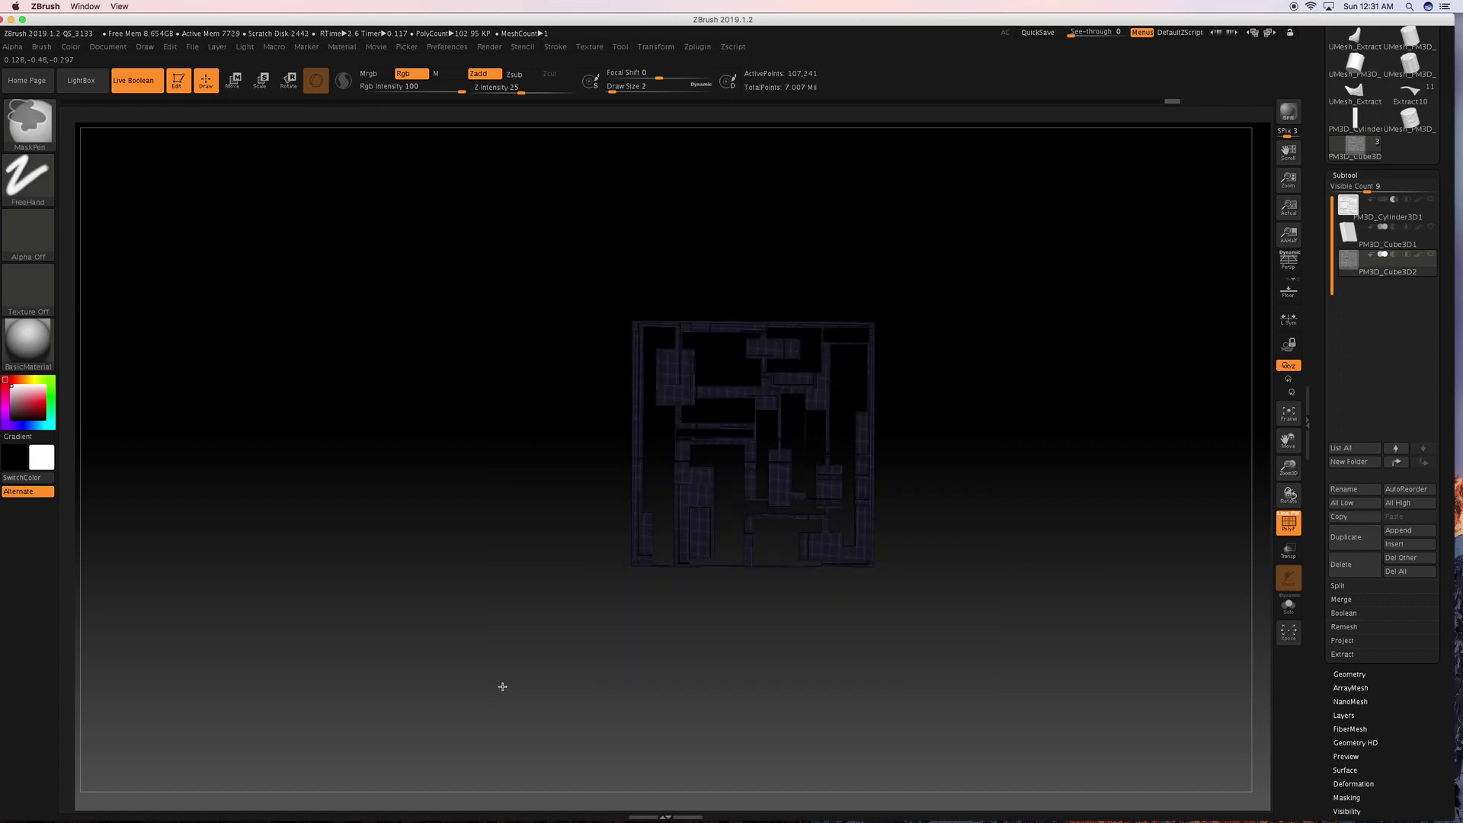
pyautogui.hotkey('ctrl', 'shift')
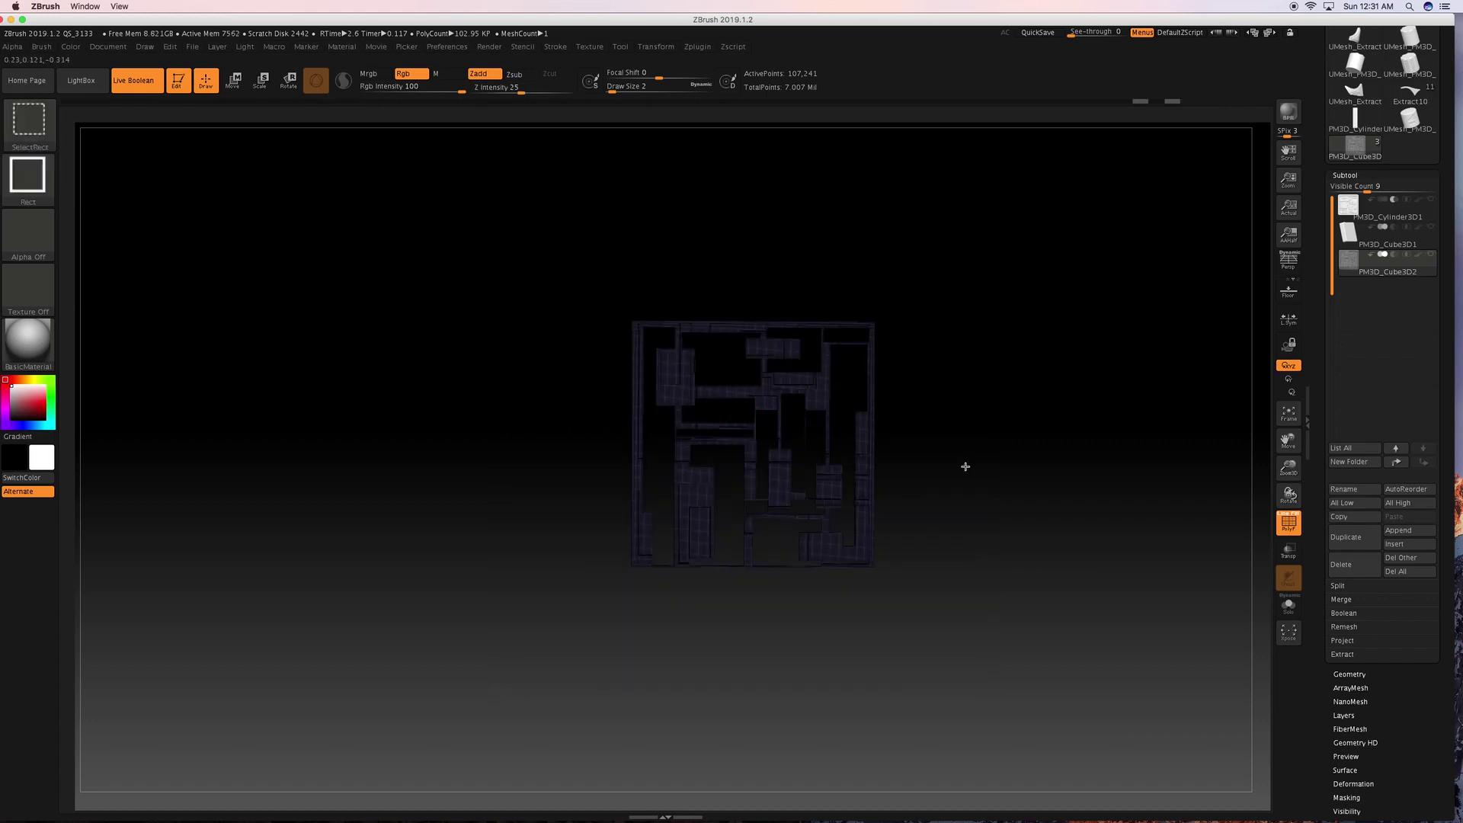
pyautogui.keyDown('ctrl'); pyautogui.keyDown('shift'); pyautogui.click(970, 474); pyautogui.keyUp('shift'); pyautogui.keyUp('ctrl')
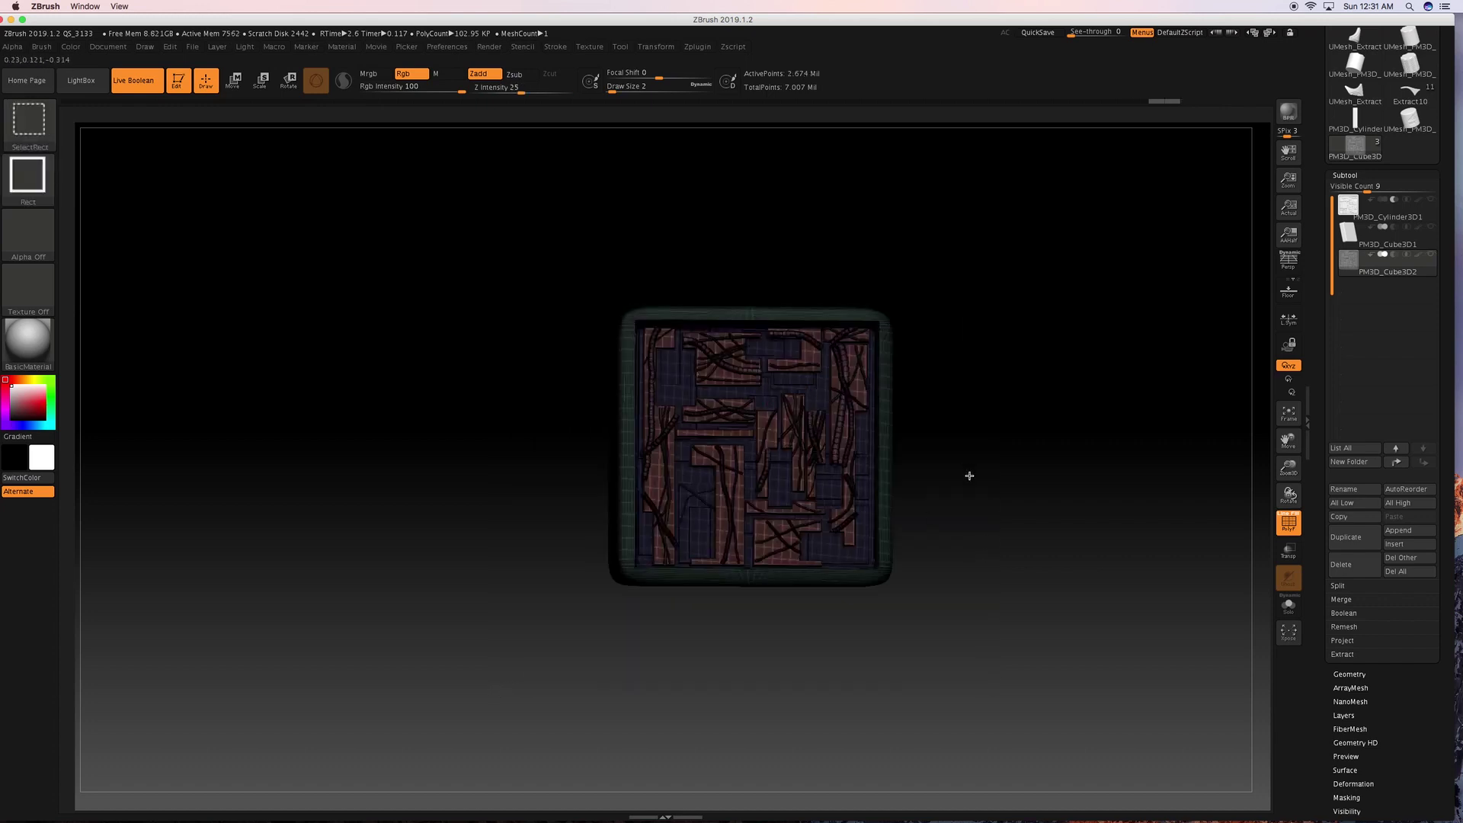
# Isolate and mask the raised blocks' polygroup, then restore the full panel with the polygroup display off.
pyautogui.keyDown('ctrl'); pyautogui.keyDown('shift'); pyautogui.click(810, 353); pyautogui.keyUp('shift'); pyautogui.keyUp('ctrl')
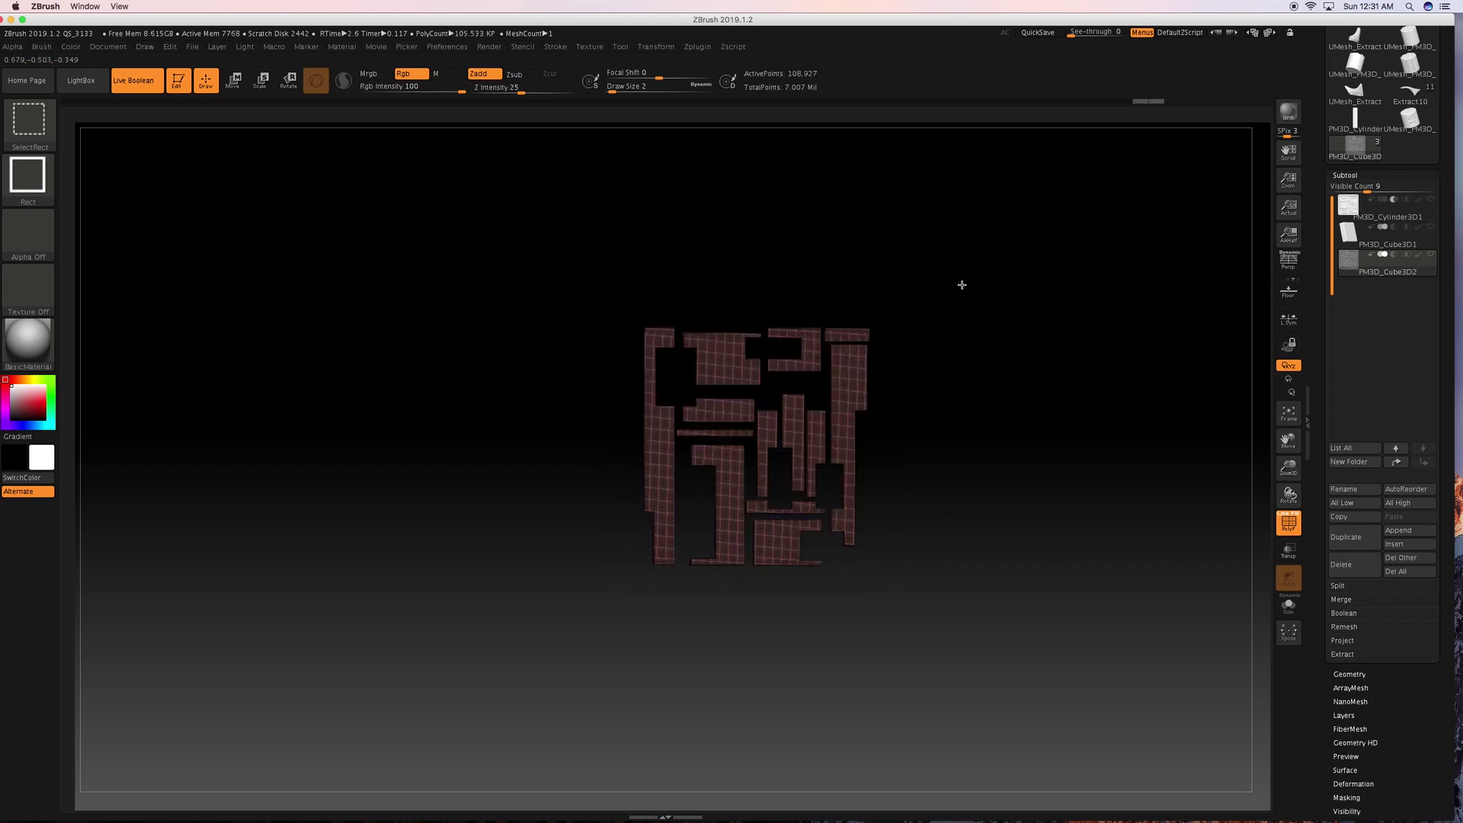
pyautogui.keyDown('ctrl'); pyautogui.moveTo(981, 248); pyautogui.dragTo(375, 725); pyautogui.keyUp('ctrl')
pyautogui.hotkey('ctrl', 'shift')
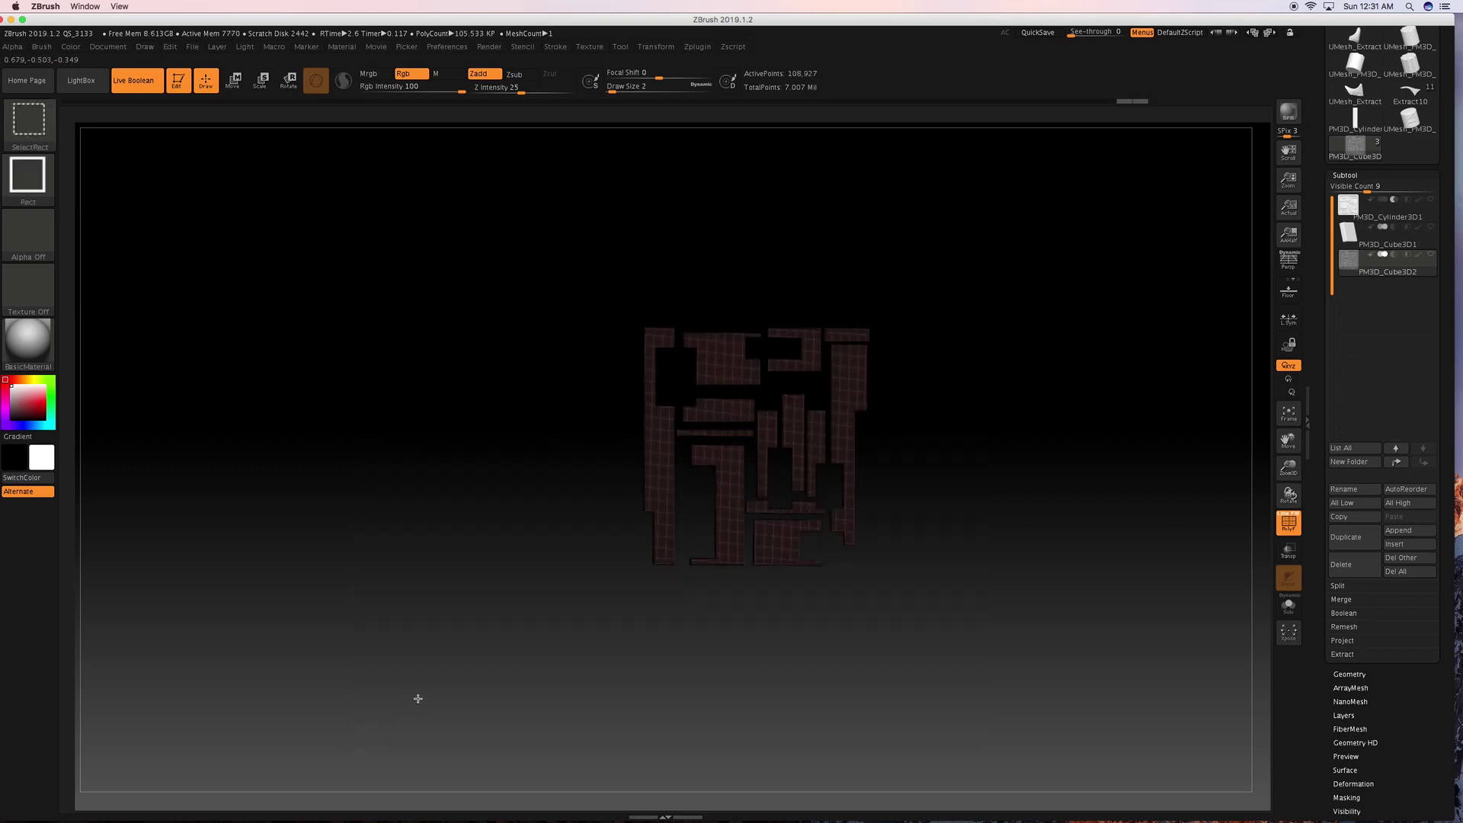
pyautogui.keyDown('ctrl'); pyautogui.keyDown('shift'); pyautogui.click(418, 698); pyautogui.keyUp('shift'); pyautogui.keyUp('ctrl')
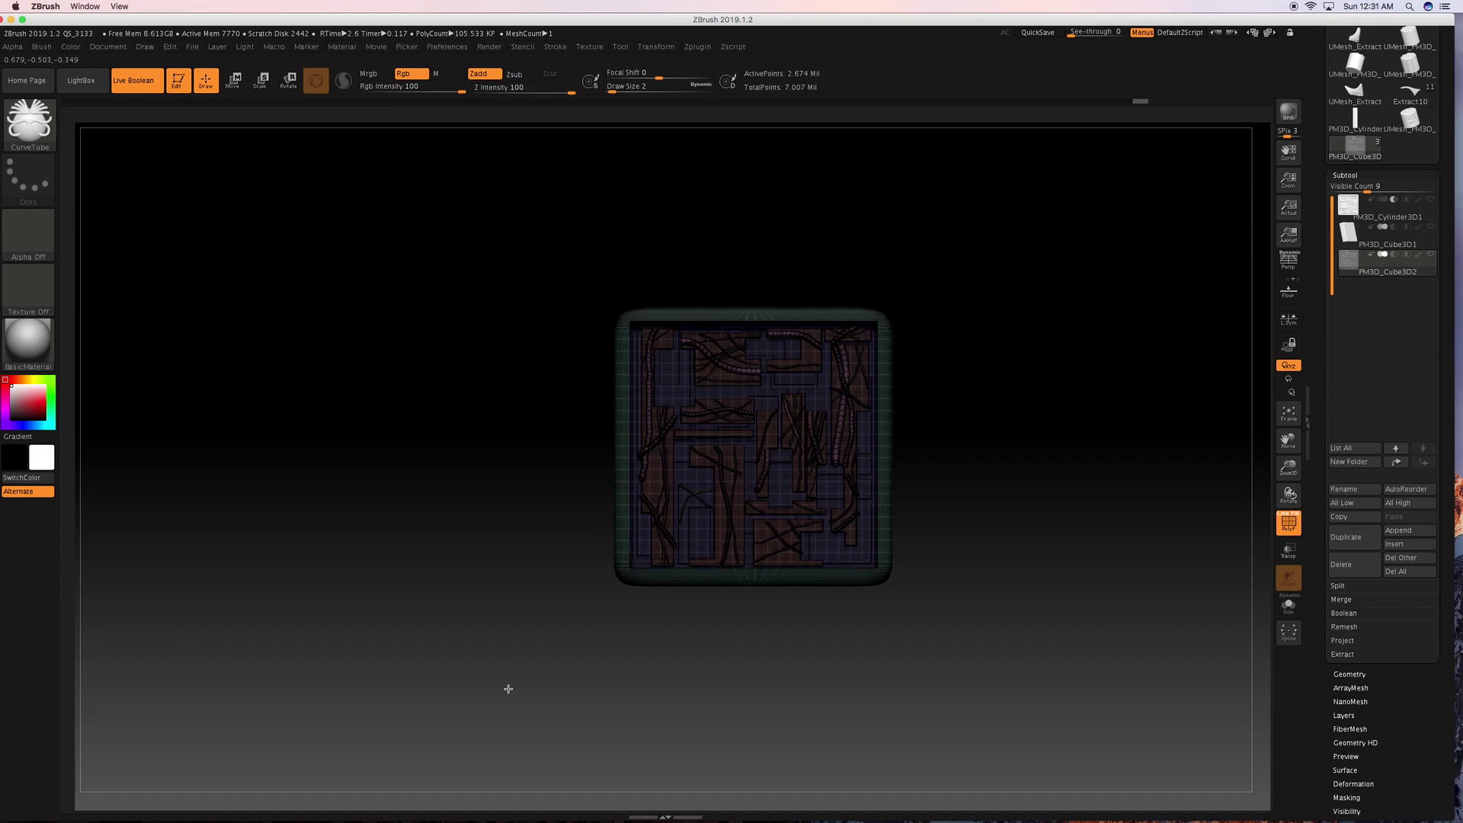
pyautogui.hotkey('shift', 'f')
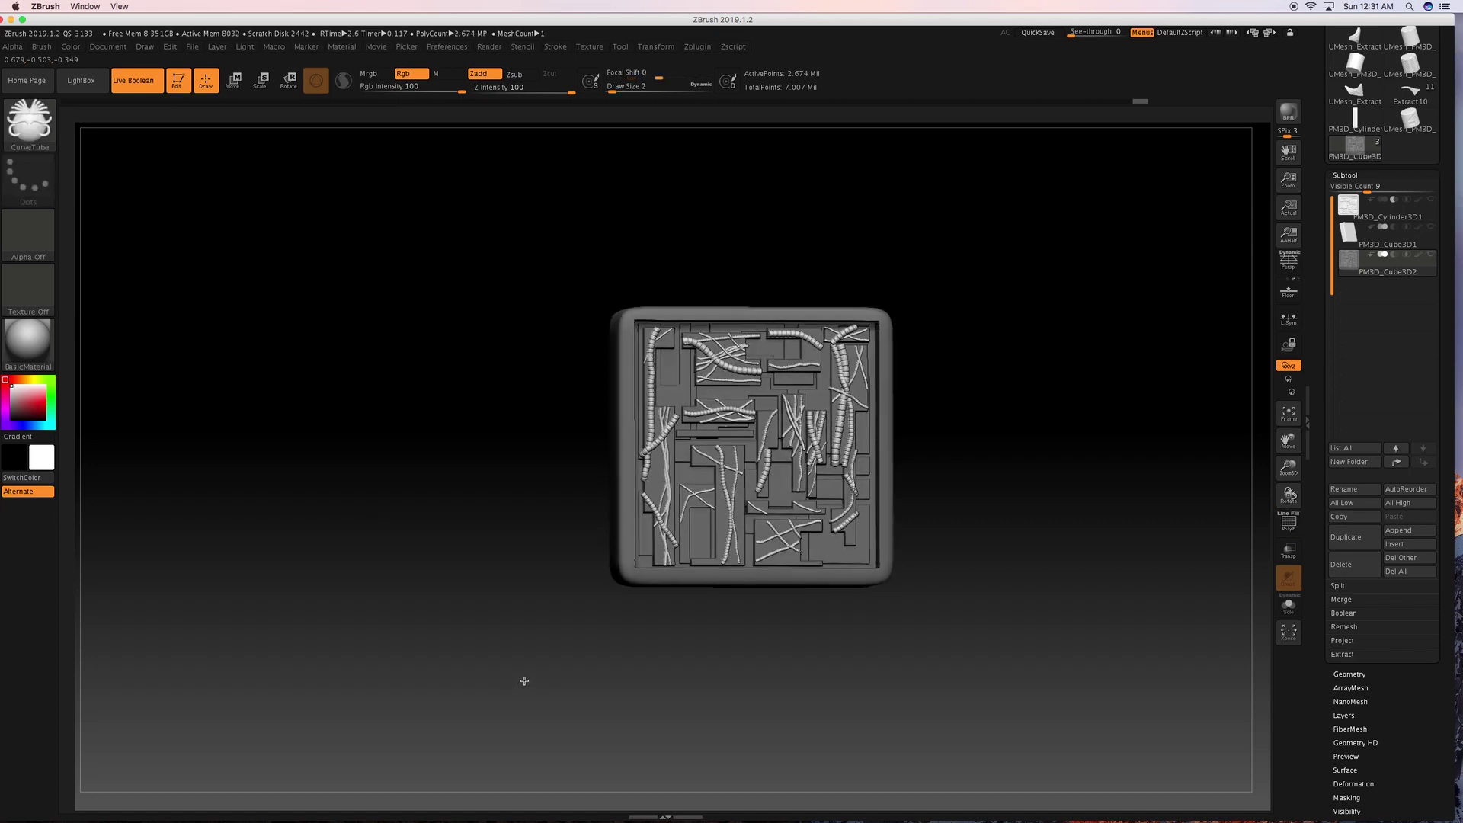
# Try moving the unmasked tubes sideways off the masked panel, and undo the move.
pyautogui.moveTo(524, 680); pyautogui.dragTo(539, 673)
pyautogui.press('w')
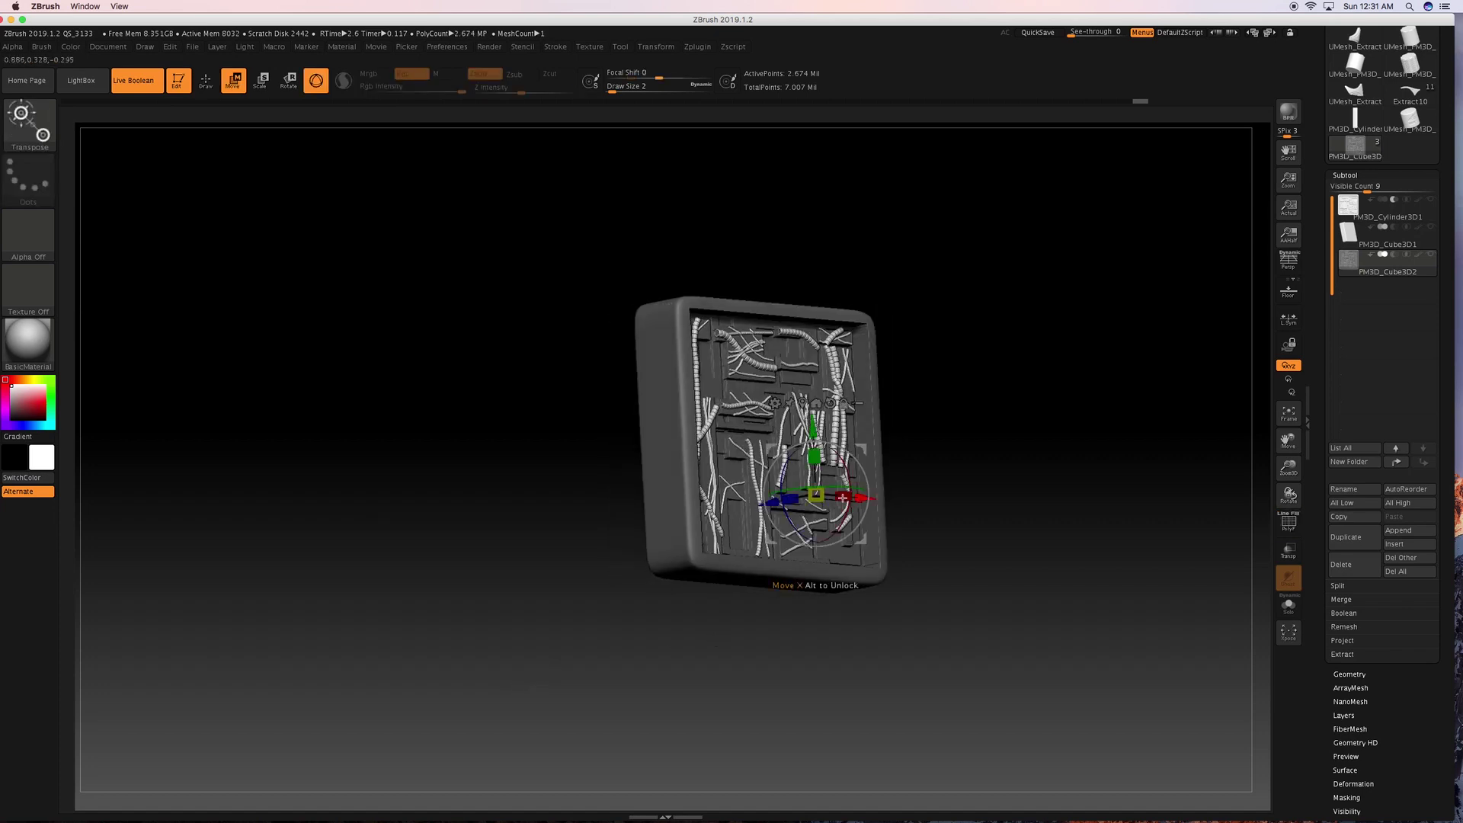
pyautogui.moveTo(842, 497); pyautogui.dragTo(965, 477)
pyautogui.hotkey('ctrl', 'z')
pyautogui.moveTo(1032, 526); pyautogui.dragTo(1012, 538)
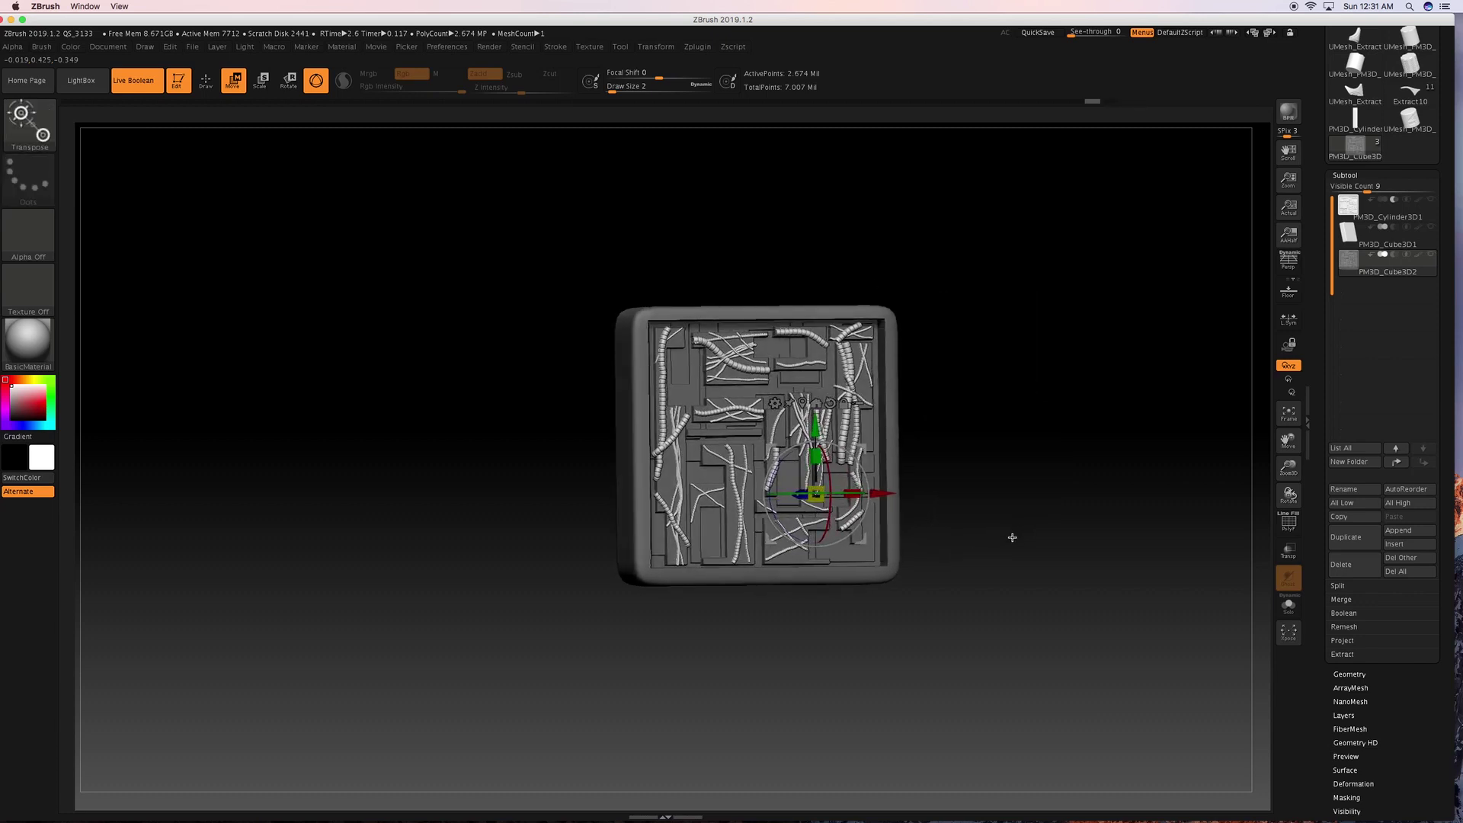
# Split the unmasked tubes and the masked panel into separate subtools, and make the panel subtool PM3D_Cube3D3 visible.
pyautogui.click(1338, 585)
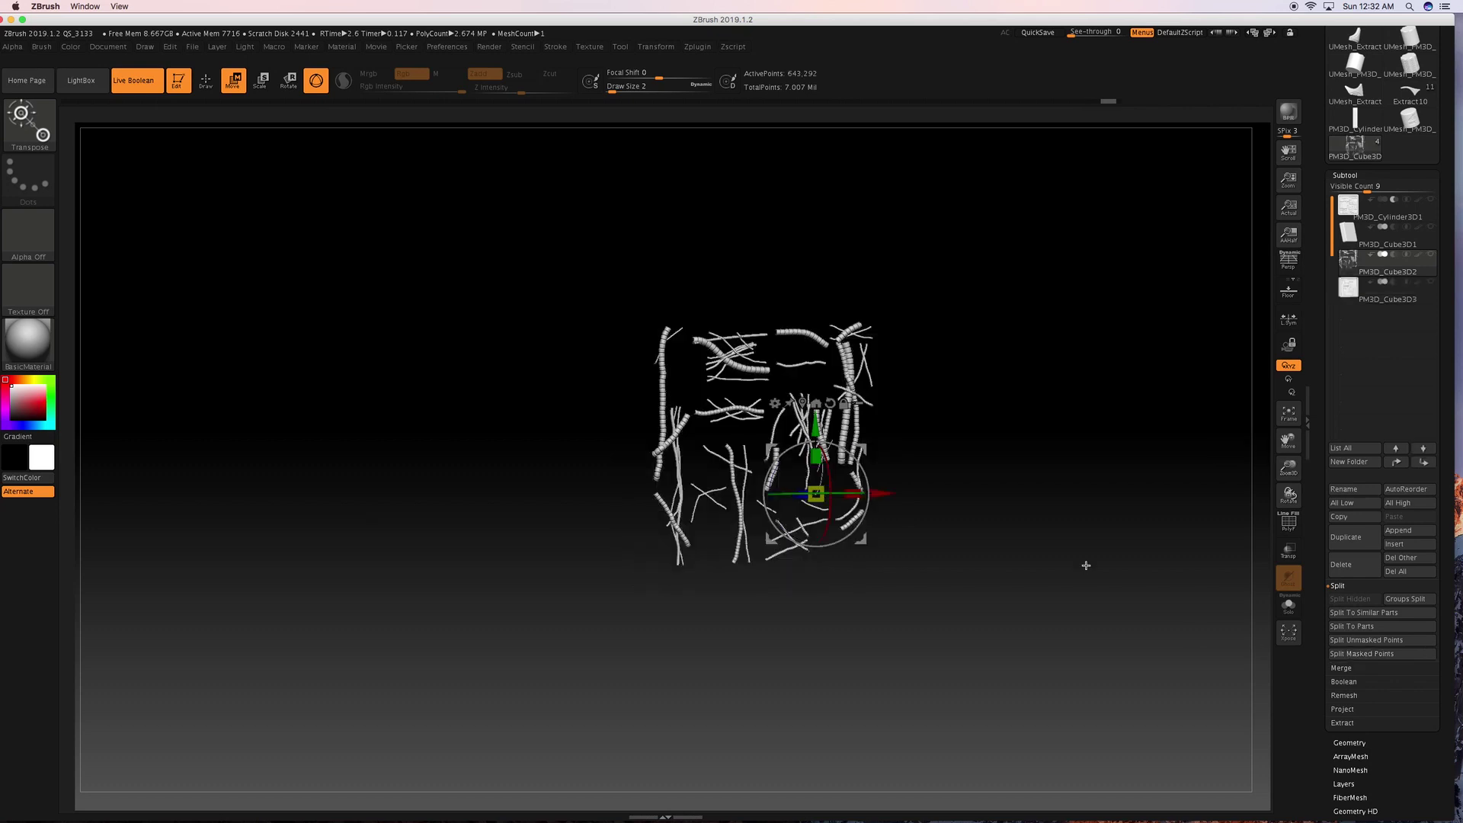
pyautogui.click(1432, 284)
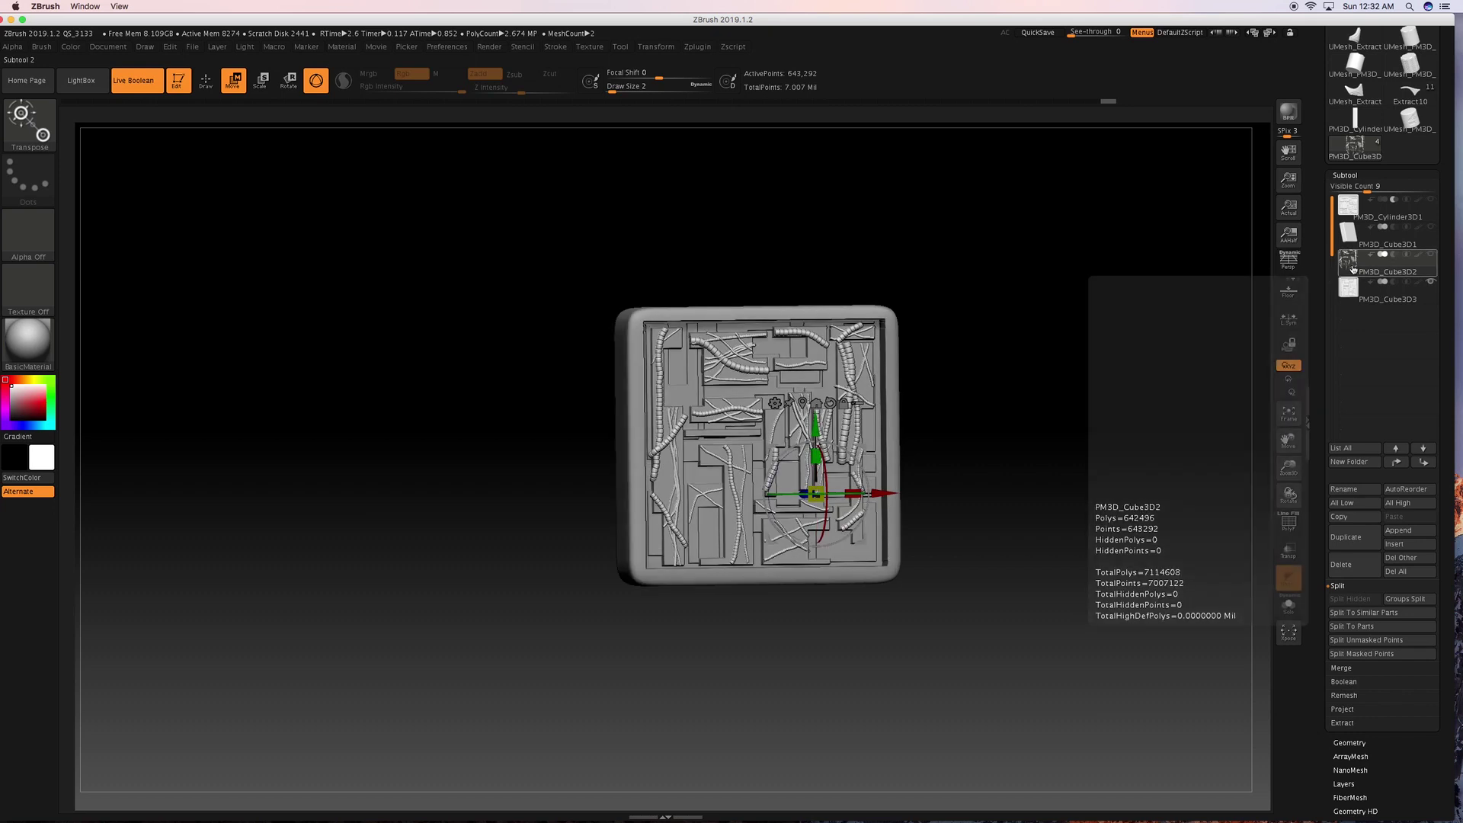
# Move the tubes' subtool PM3D_Cube3D2 below the panel's subtool PM3D_Cube3D3 in the subtool order.
pyautogui.click(1350, 291)
pyautogui.click(1353, 268)
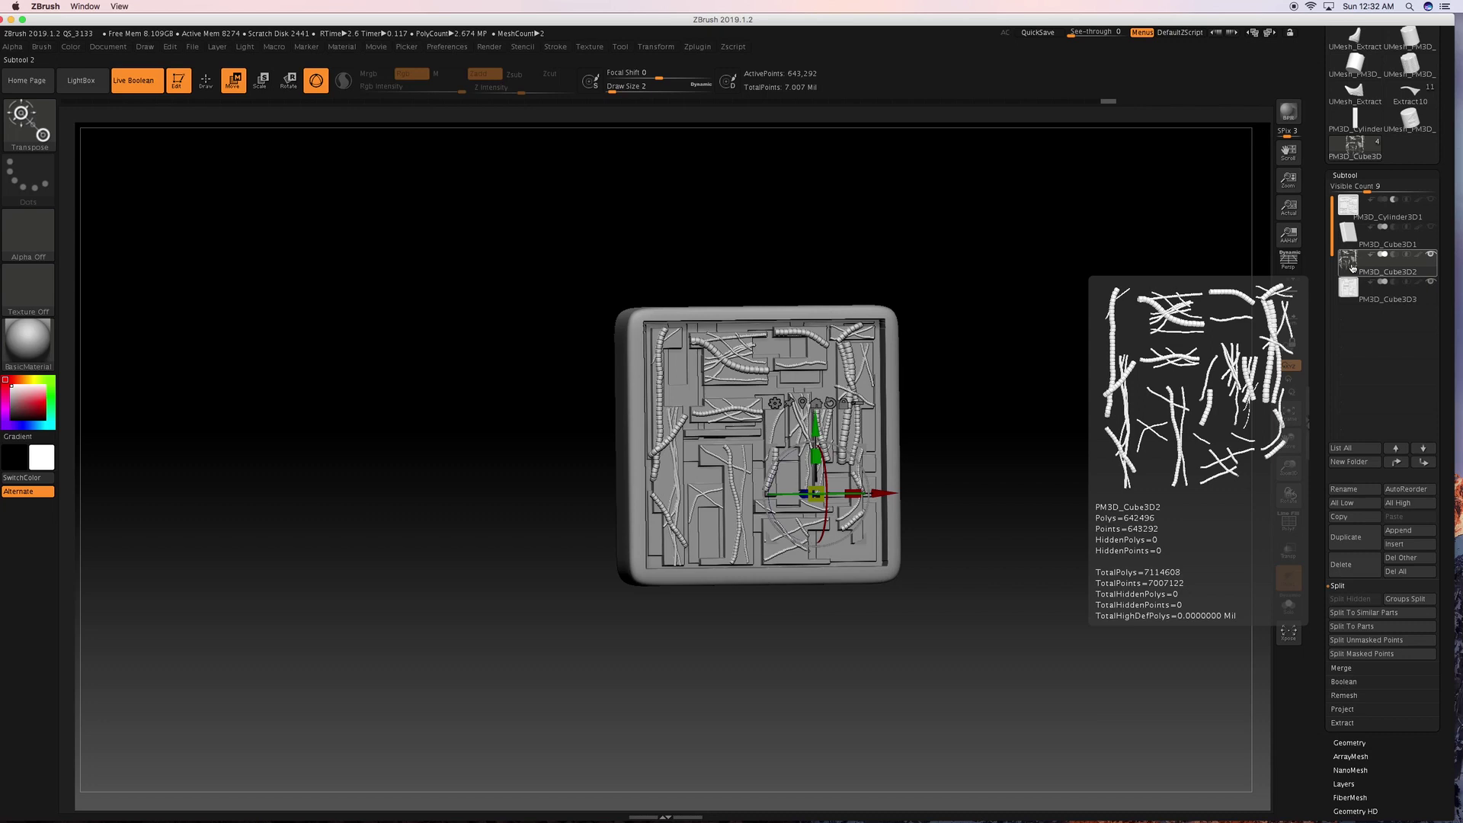
pyautogui.click(1425, 462)
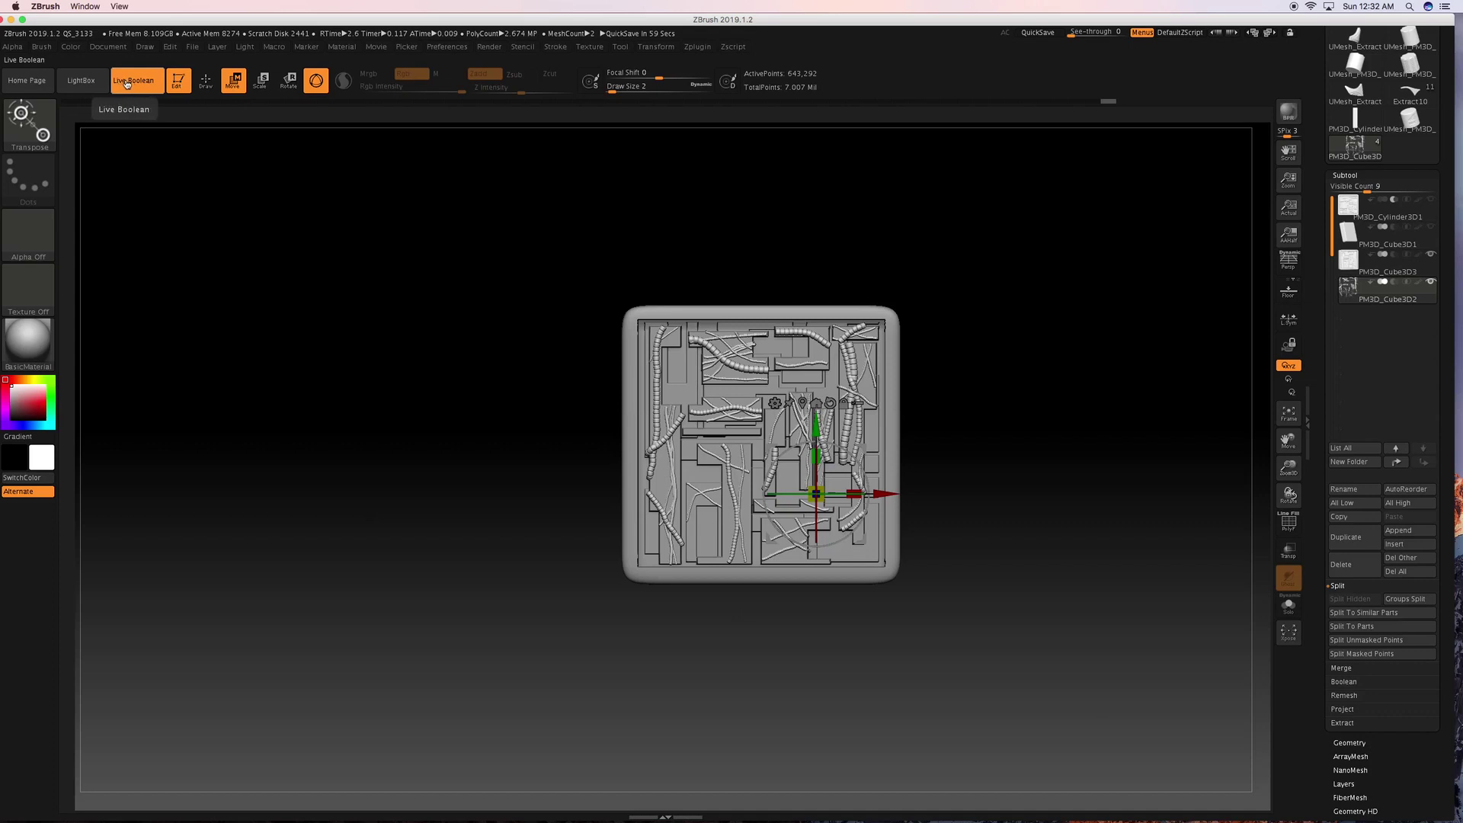
# Return to draw mode and set the tubes' subtool PM3D_Cube3D2 to Boolean subtraction so it carves grooves into the panel.
pyautogui.click(489, 47)
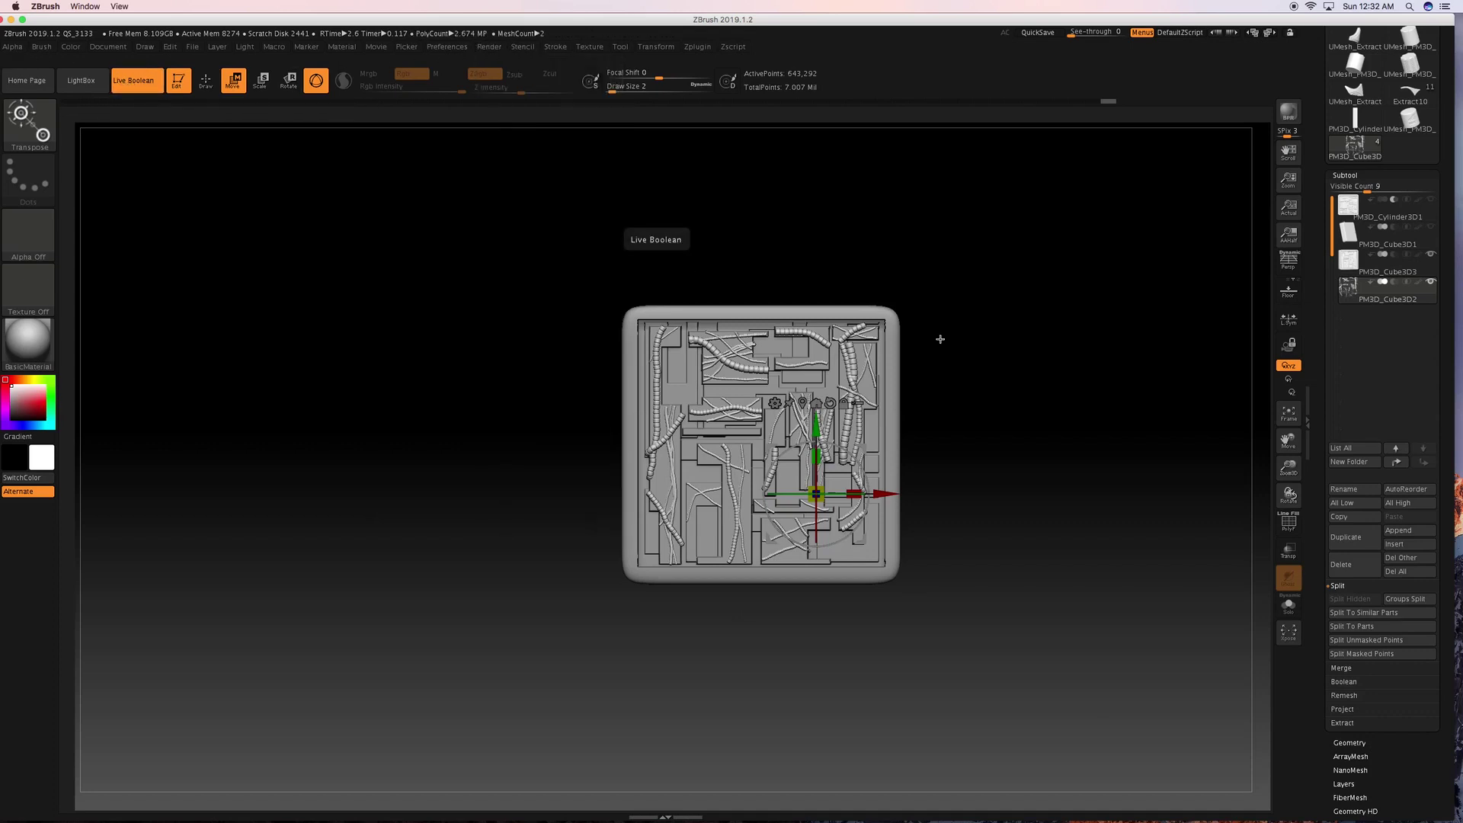
pyautogui.press('q')
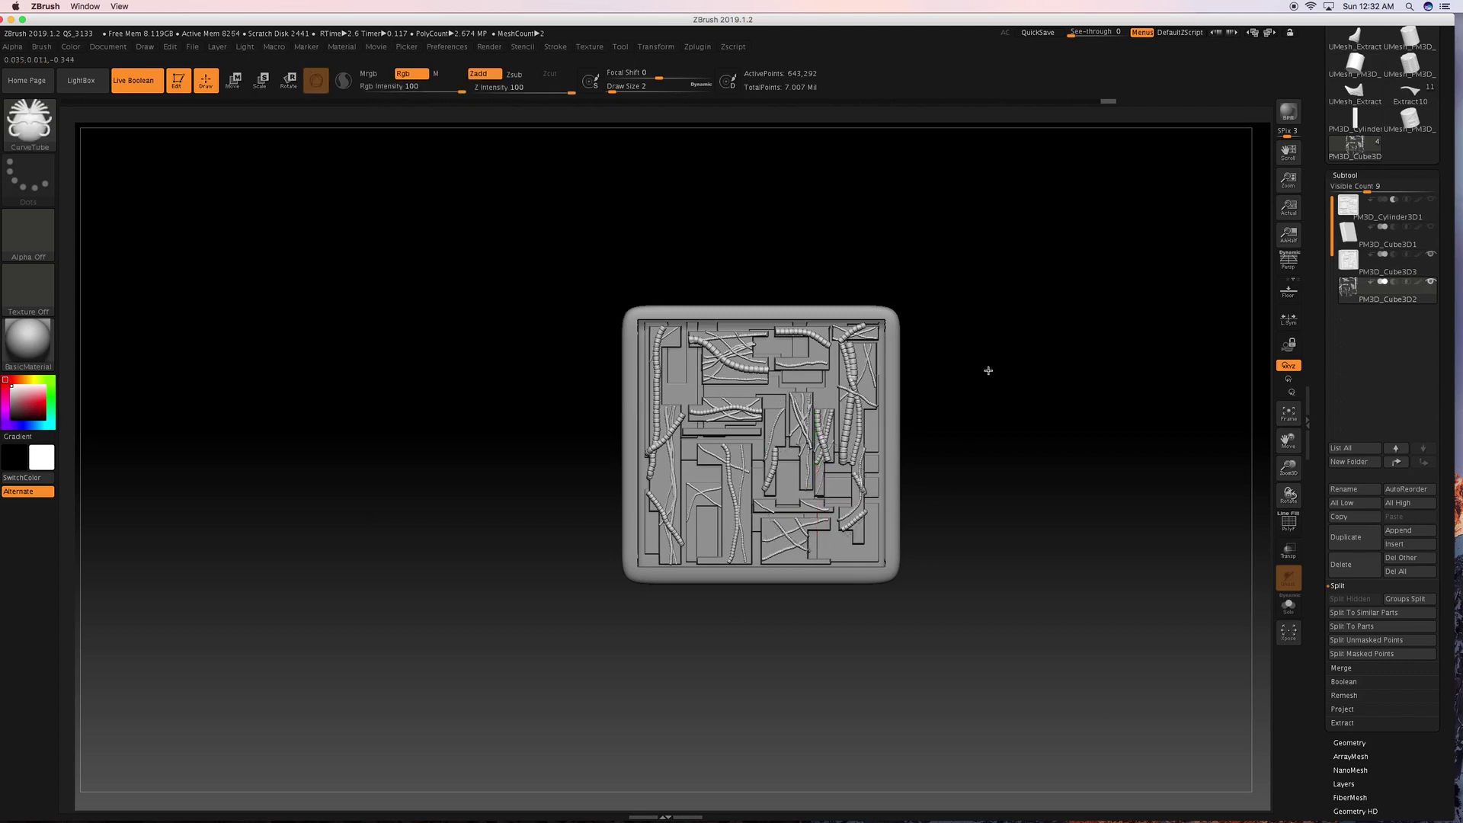
pyautogui.keyDown('alt'); pyautogui.moveTo(938, 375); pyautogui.dragTo(957, 403); pyautogui.keyUp('alt')
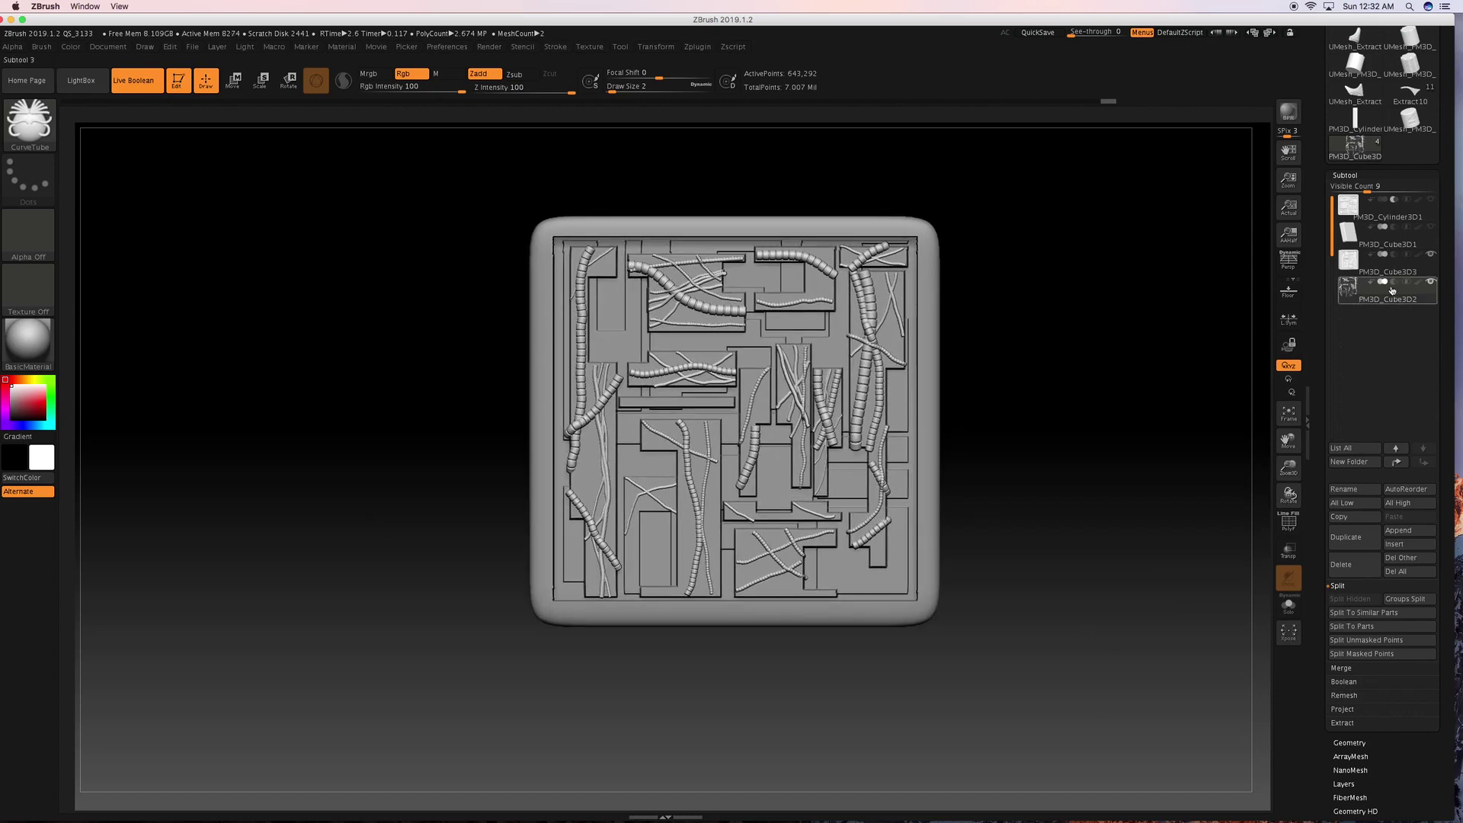
pyautogui.moveTo(1395, 287)
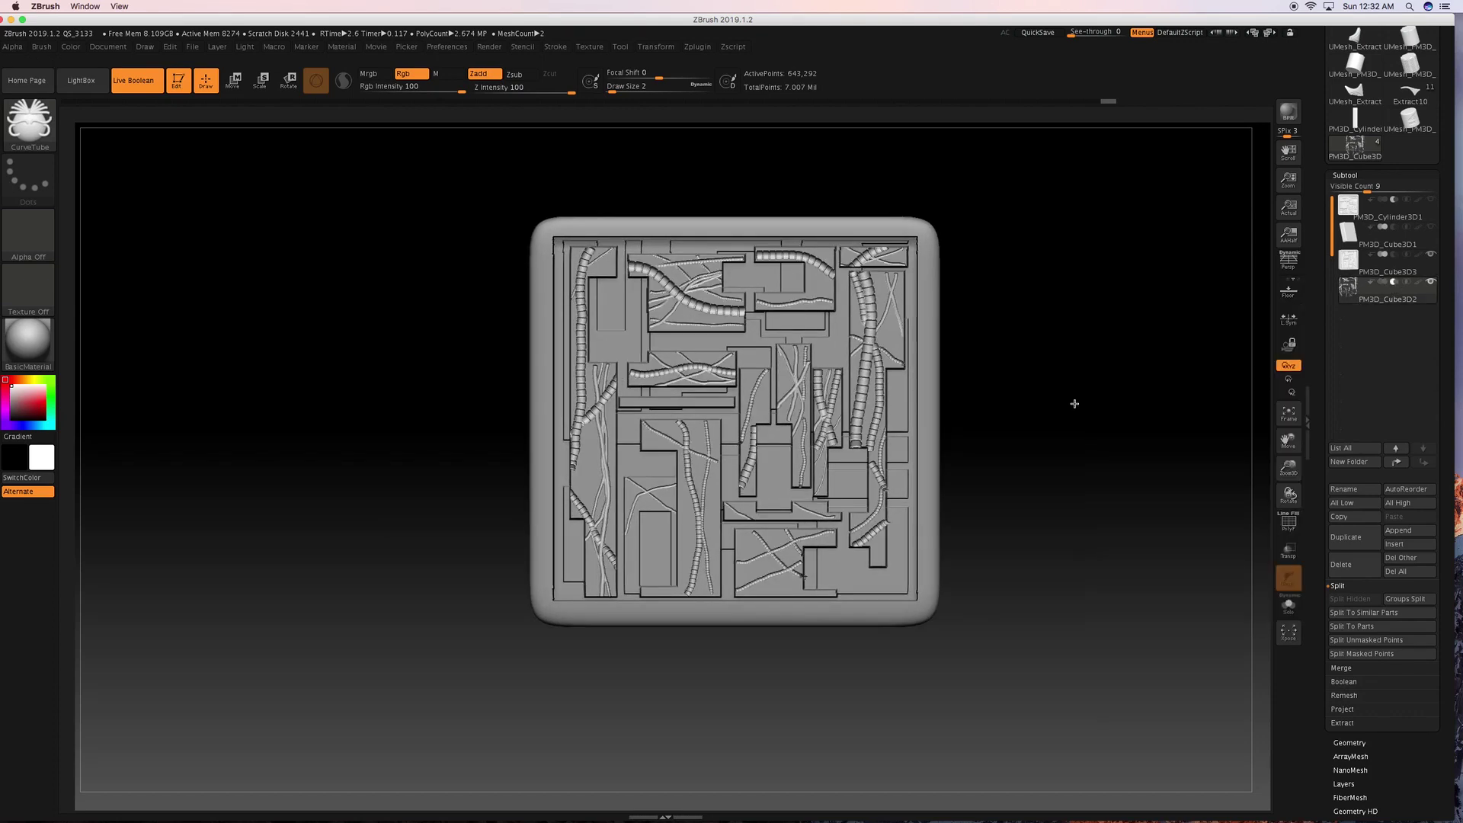
pyautogui.moveTo(1073, 359); pyautogui.dragTo(1074, 361)
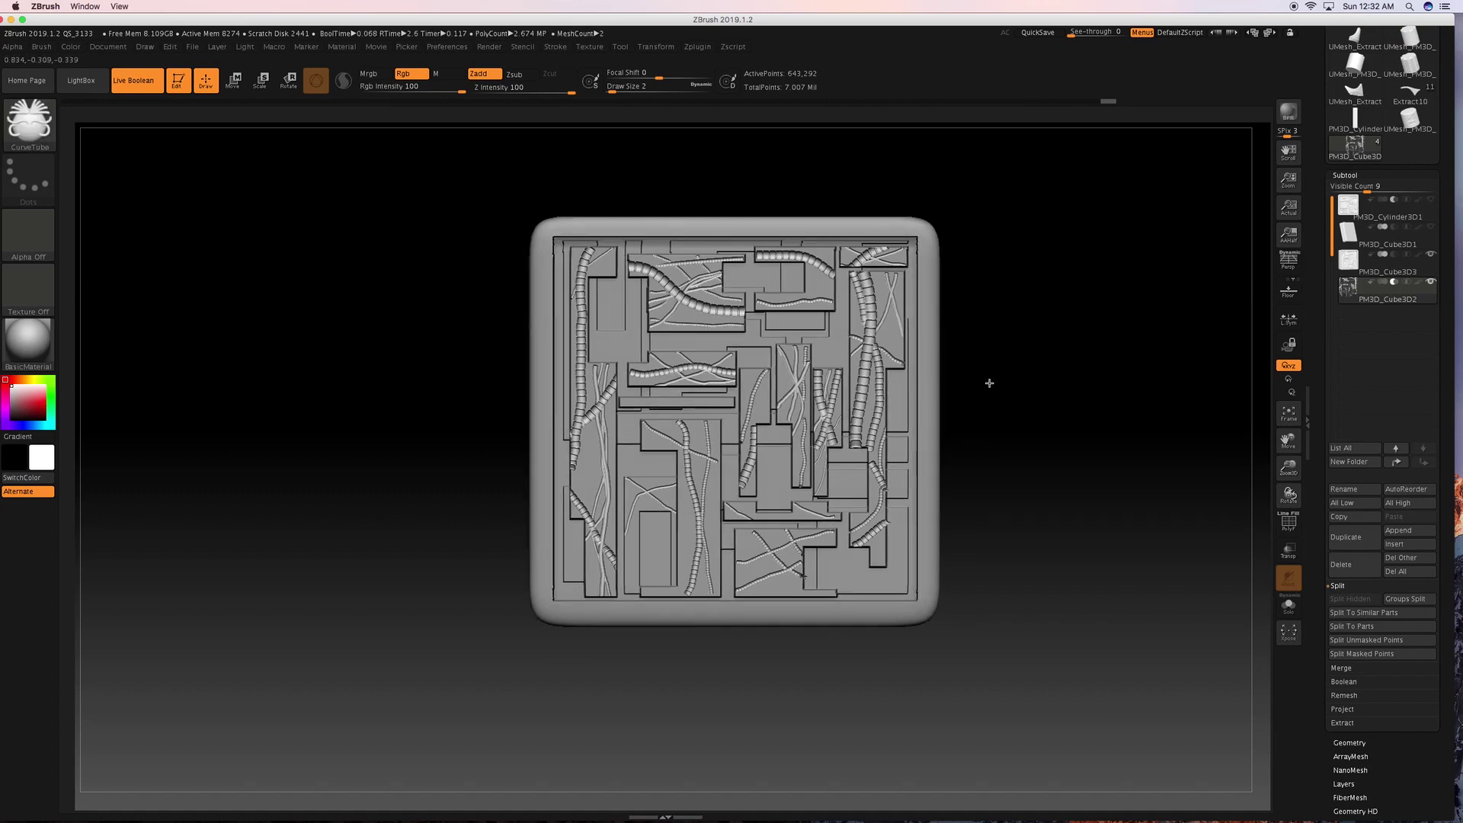
pyautogui.moveTo(1003, 388)
pyautogui.mouseDown()
pyautogui.moveTo(1003, 376)
pyautogui.moveTo(1039, 401)
pyautogui.moveTo(1046, 429)
pyautogui.mouseUp()
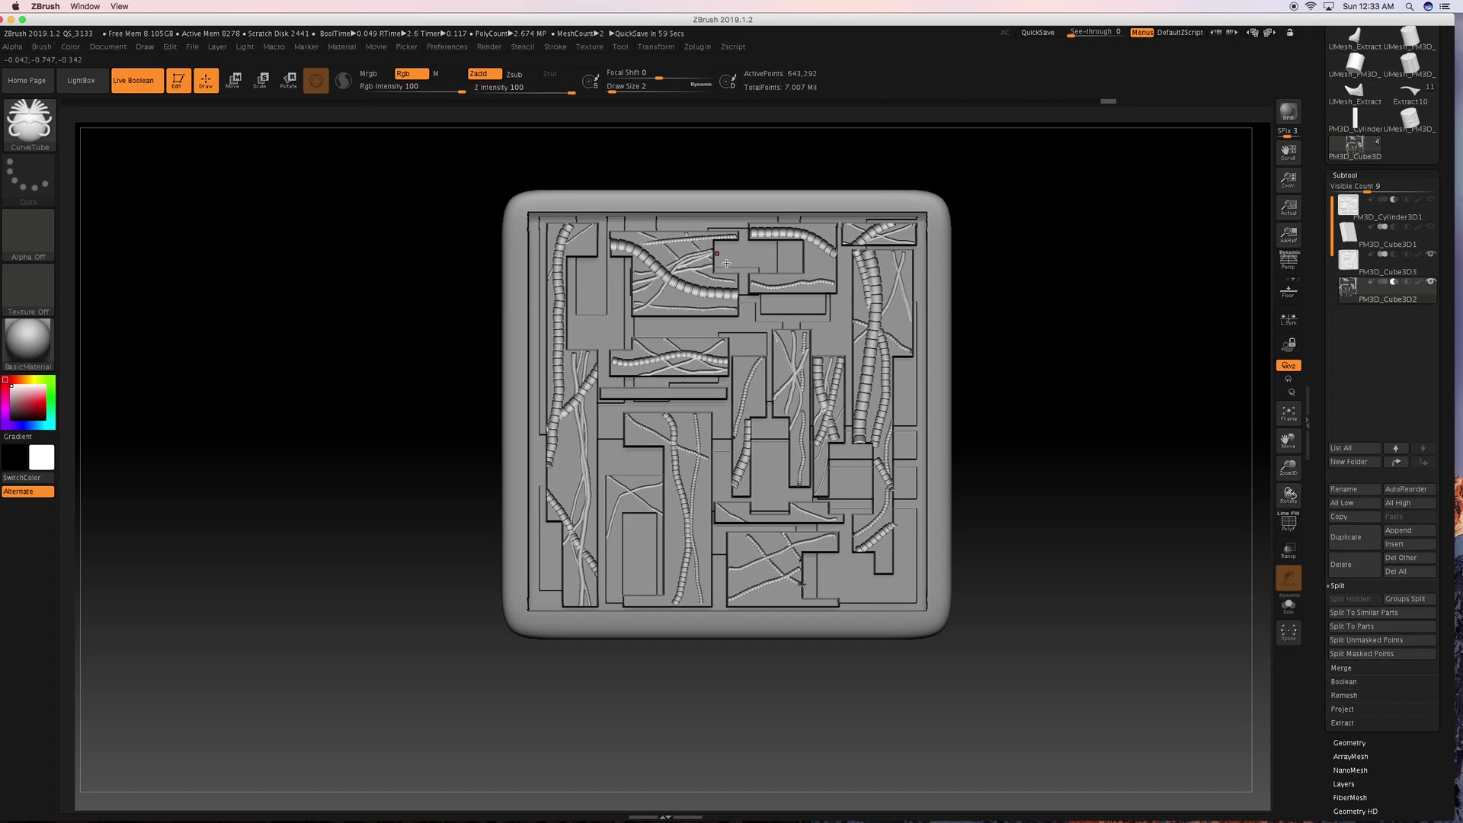
# Switch to the Move Topological brush at draw size 74 and nudge the carved segmented tube on the upper block.
pyautogui.press('b')
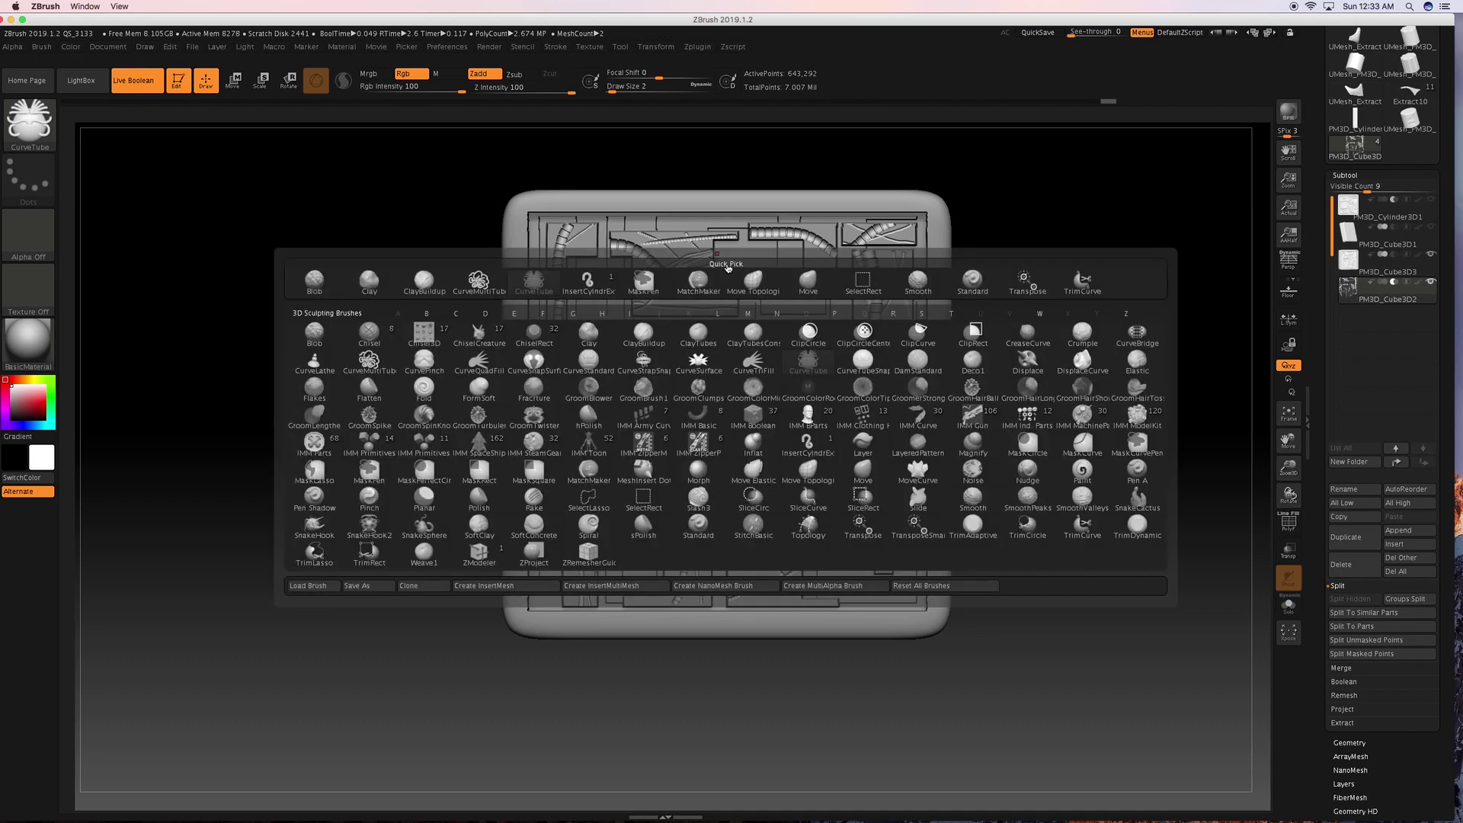
pyautogui.press('m')
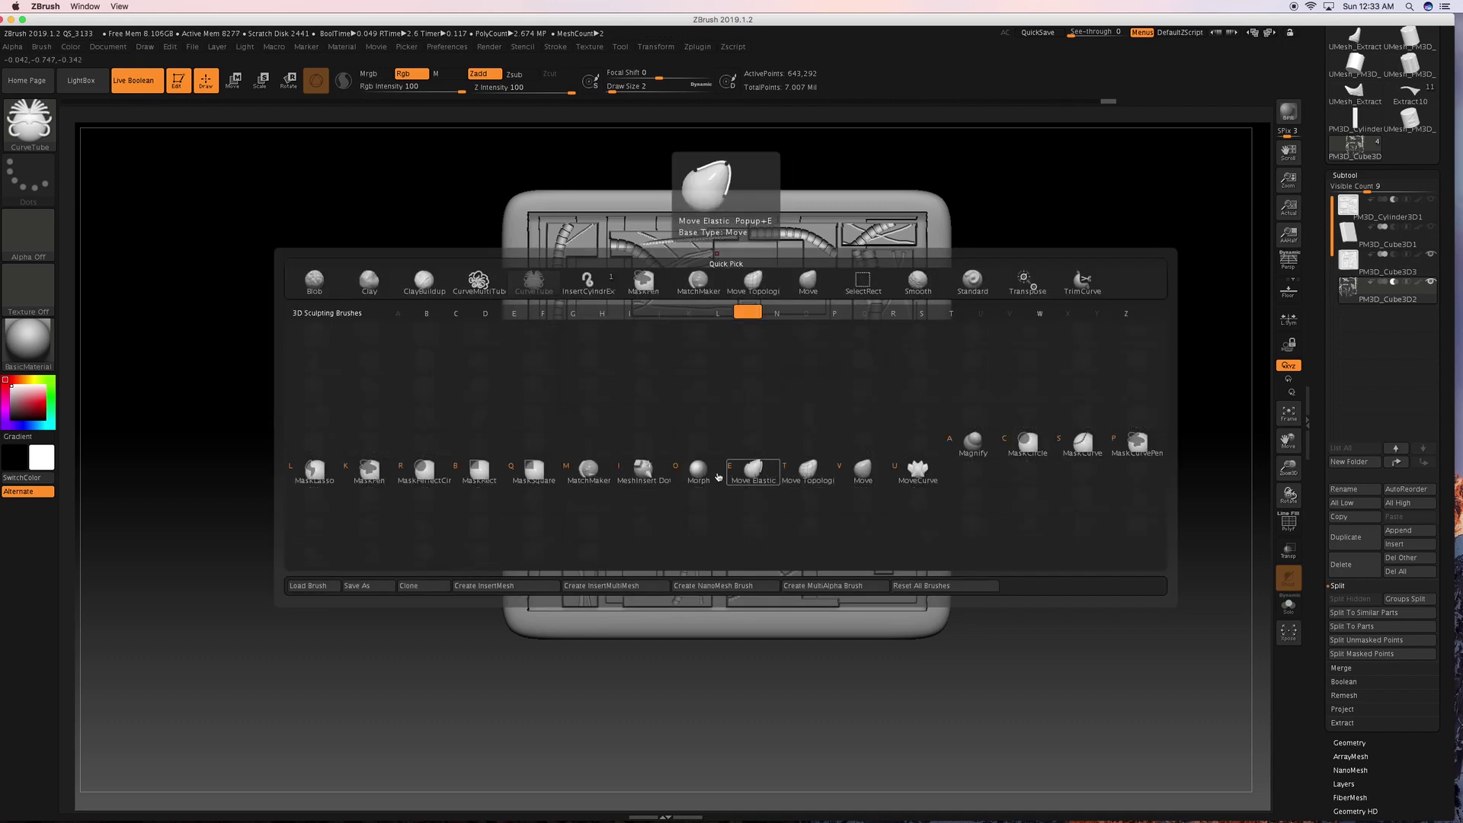
pyautogui.click(810, 474)
pyautogui.press('space')
pyautogui.moveTo(756, 236); pyautogui.dragTo(780, 234)
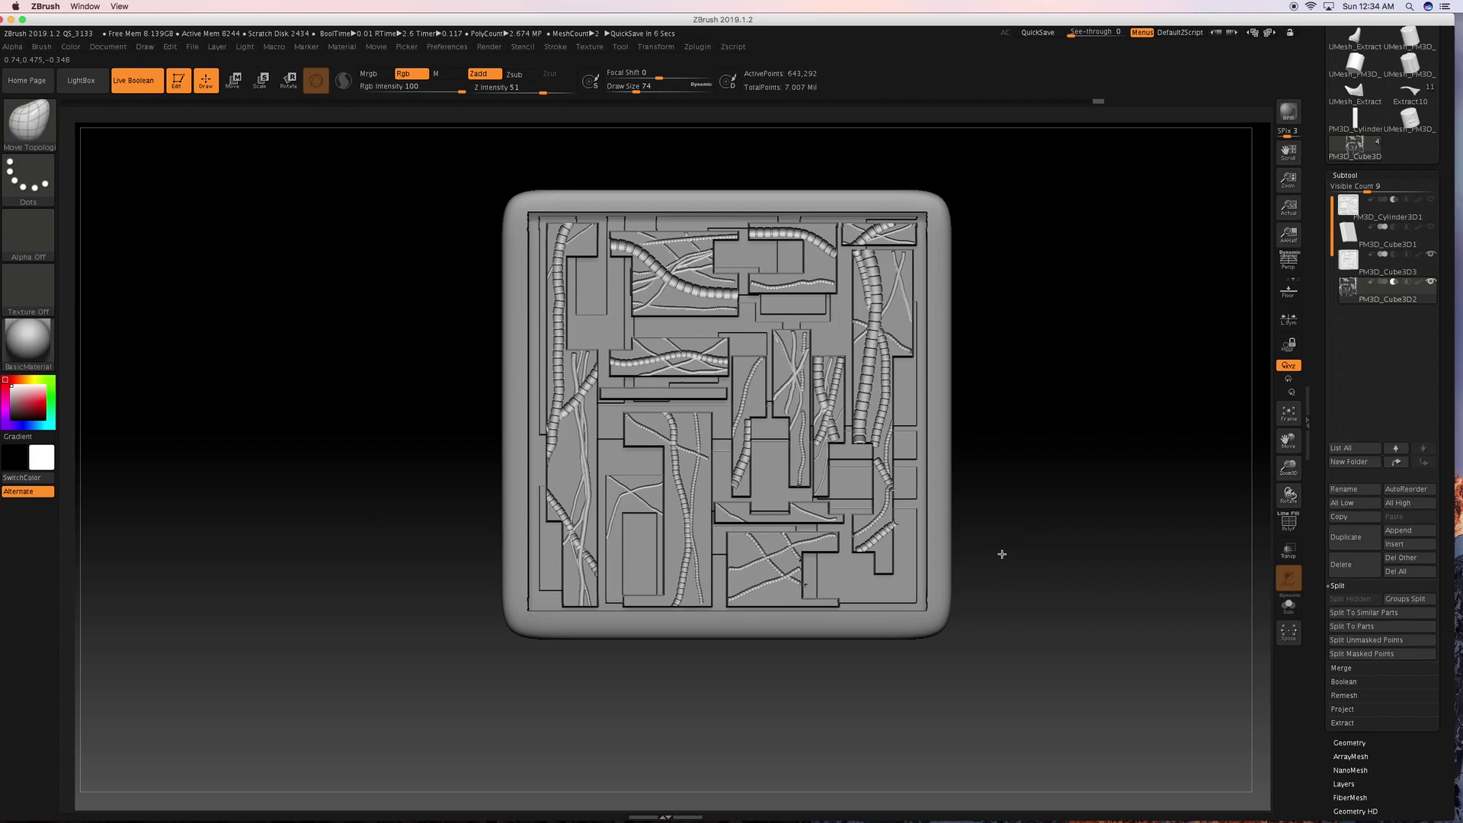
# Select the panel's subtool PM3D_Cube3D3 and make a Boolean mesh from the panel and its subtracted tubes.
pyautogui.moveTo(1002, 554)
pyautogui.keyDown('alt'); pyautogui.mouseDown()
pyautogui.moveTo(991, 533)
pyautogui.moveTo(998, 545)
pyautogui.mouseUp(); pyautogui.keyUp('alt')
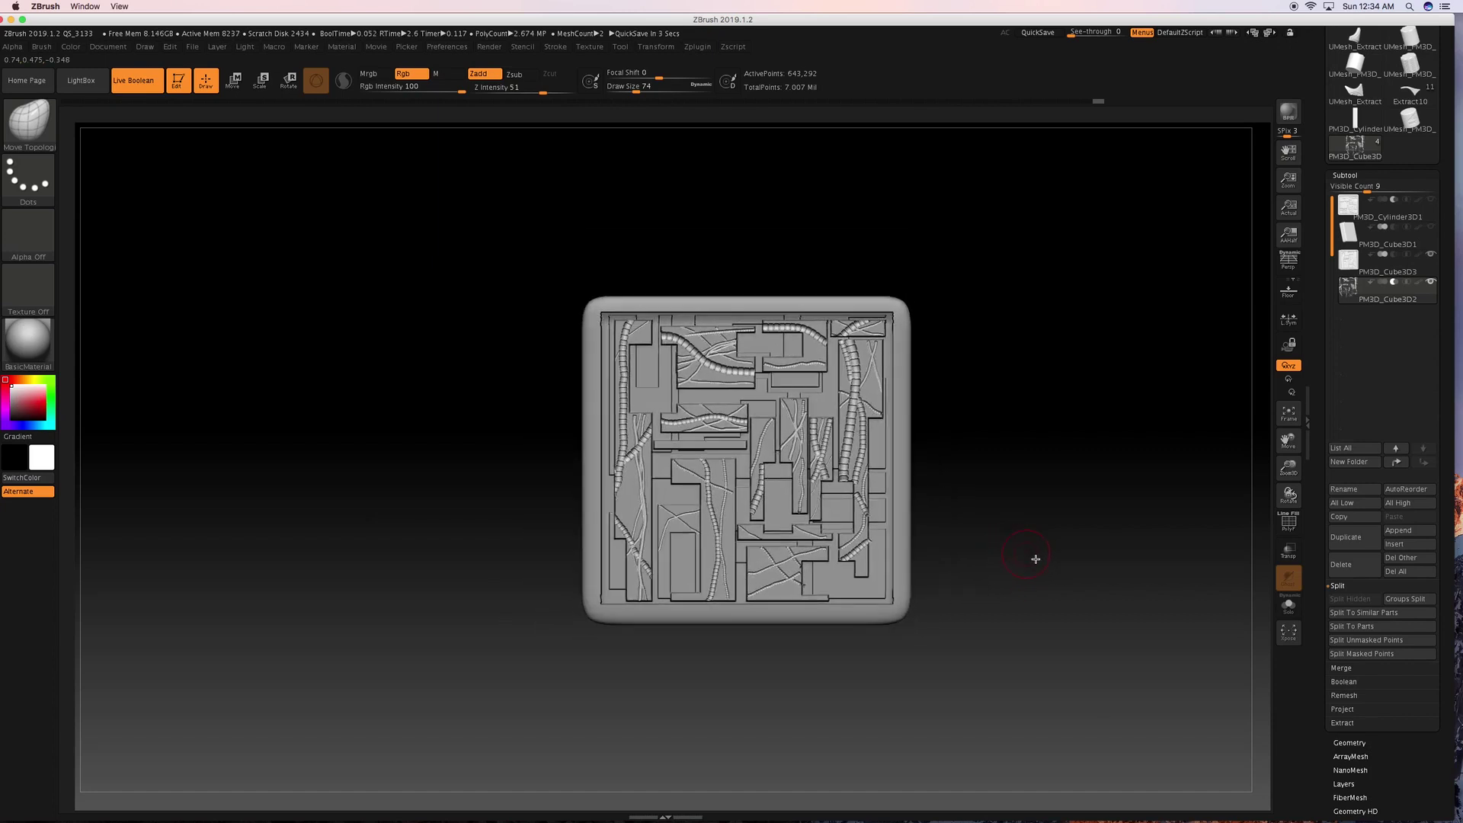
pyautogui.click(1345, 682)
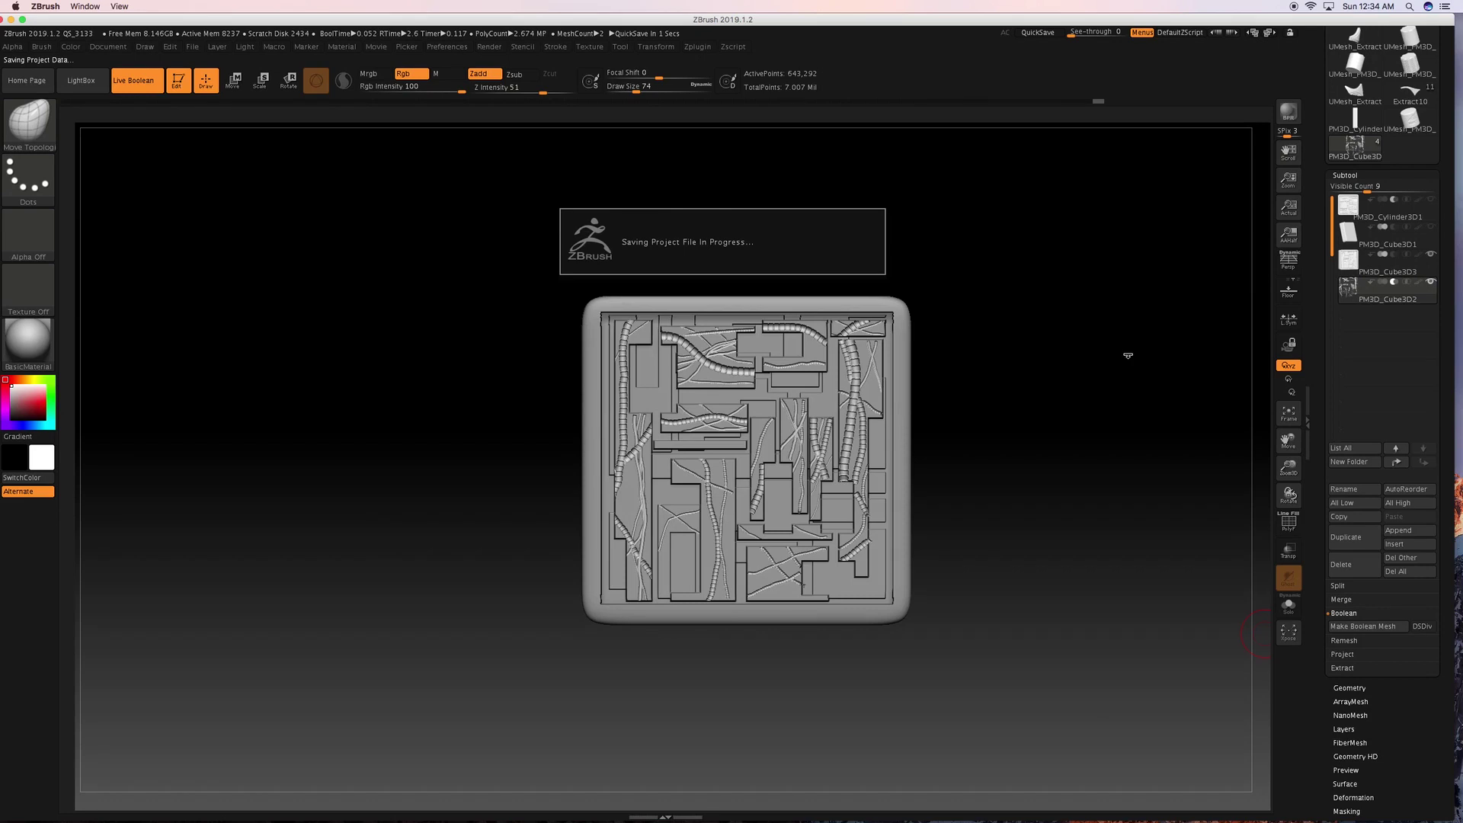
pyautogui.click(1348, 267)
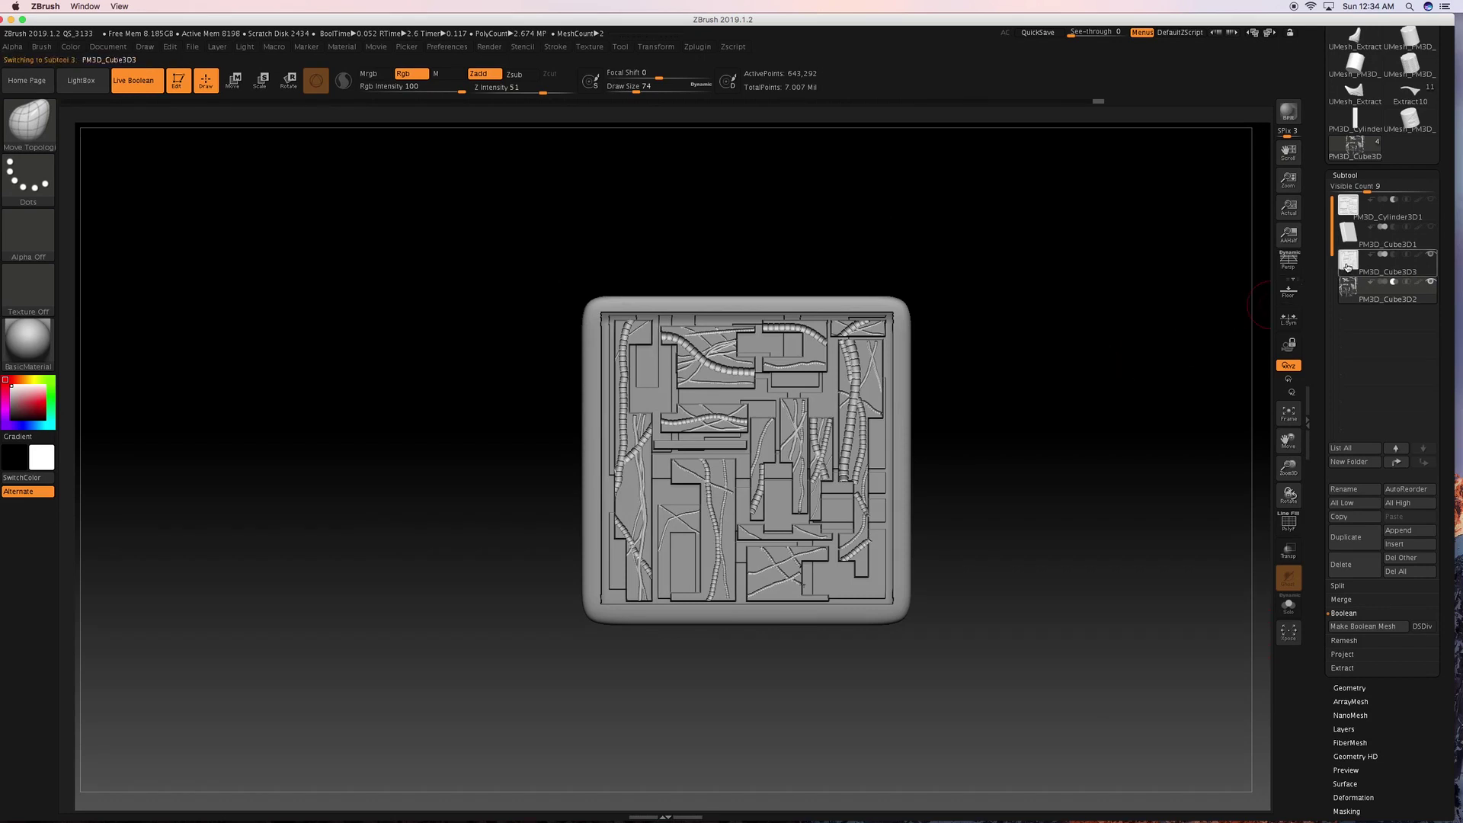
pyautogui.hotkey('shift', 'f')
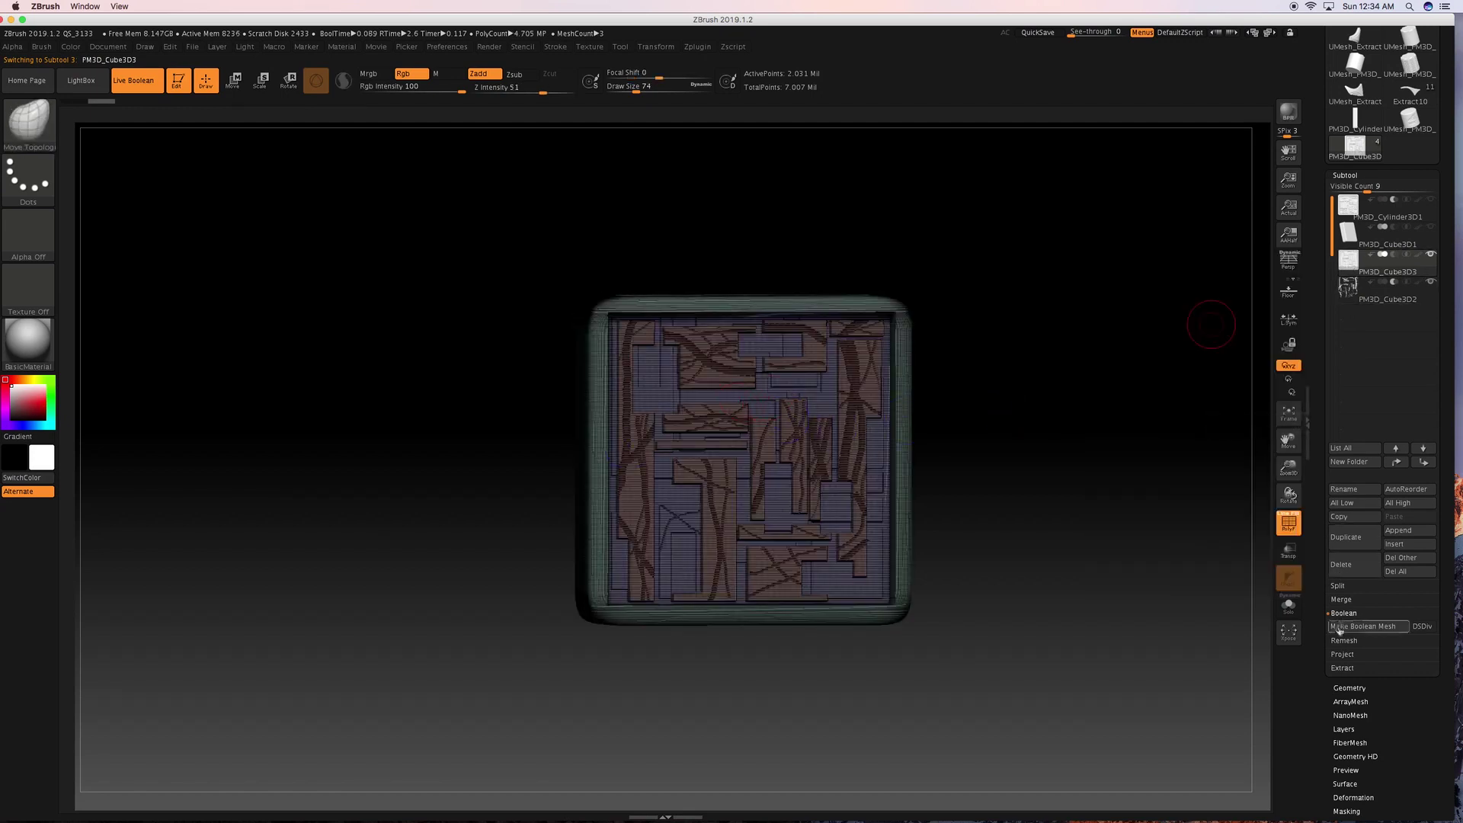
pyautogui.hotkey('shift', 'f')
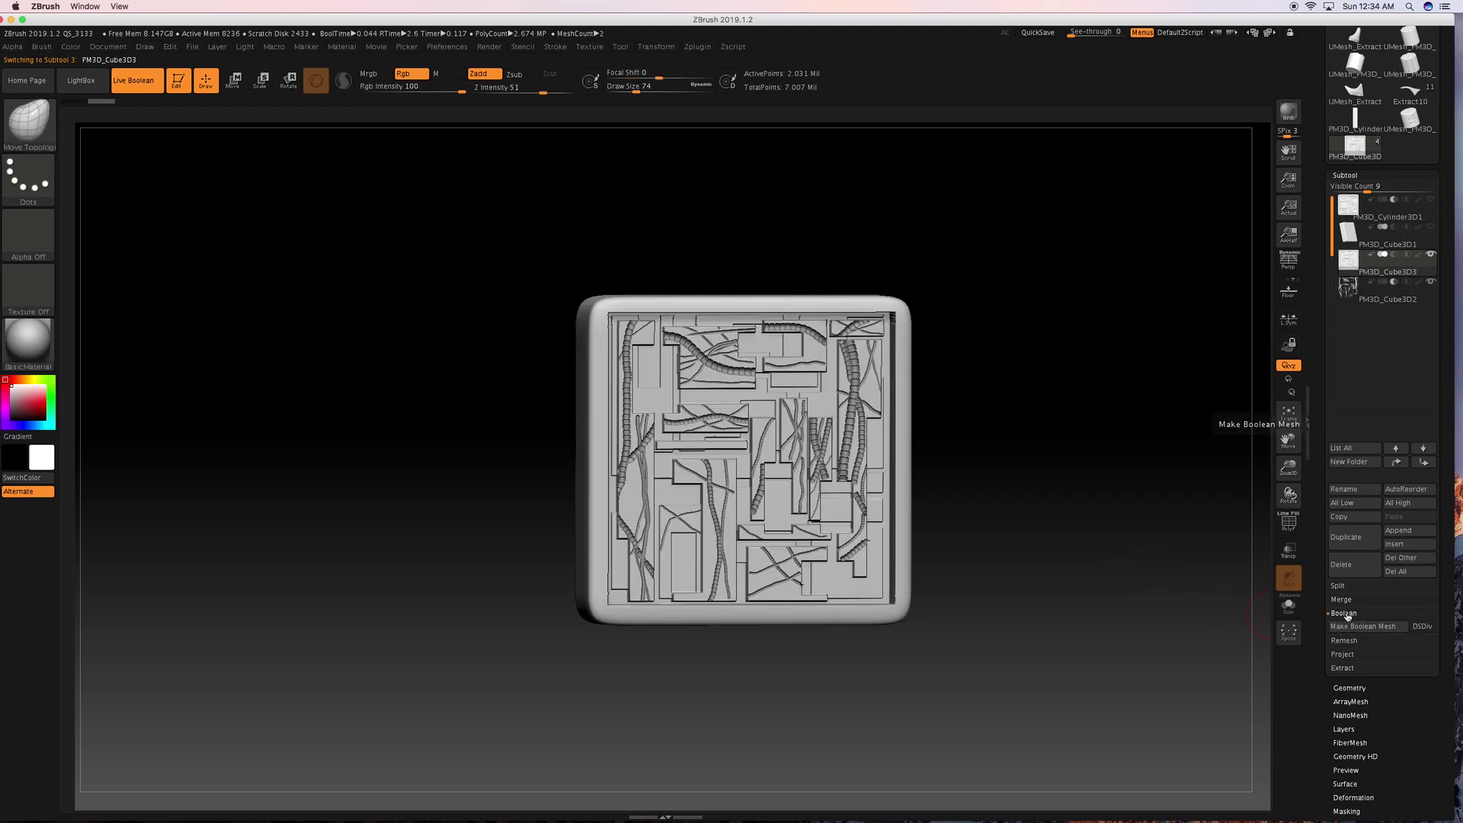
pyautogui.click(1350, 628)
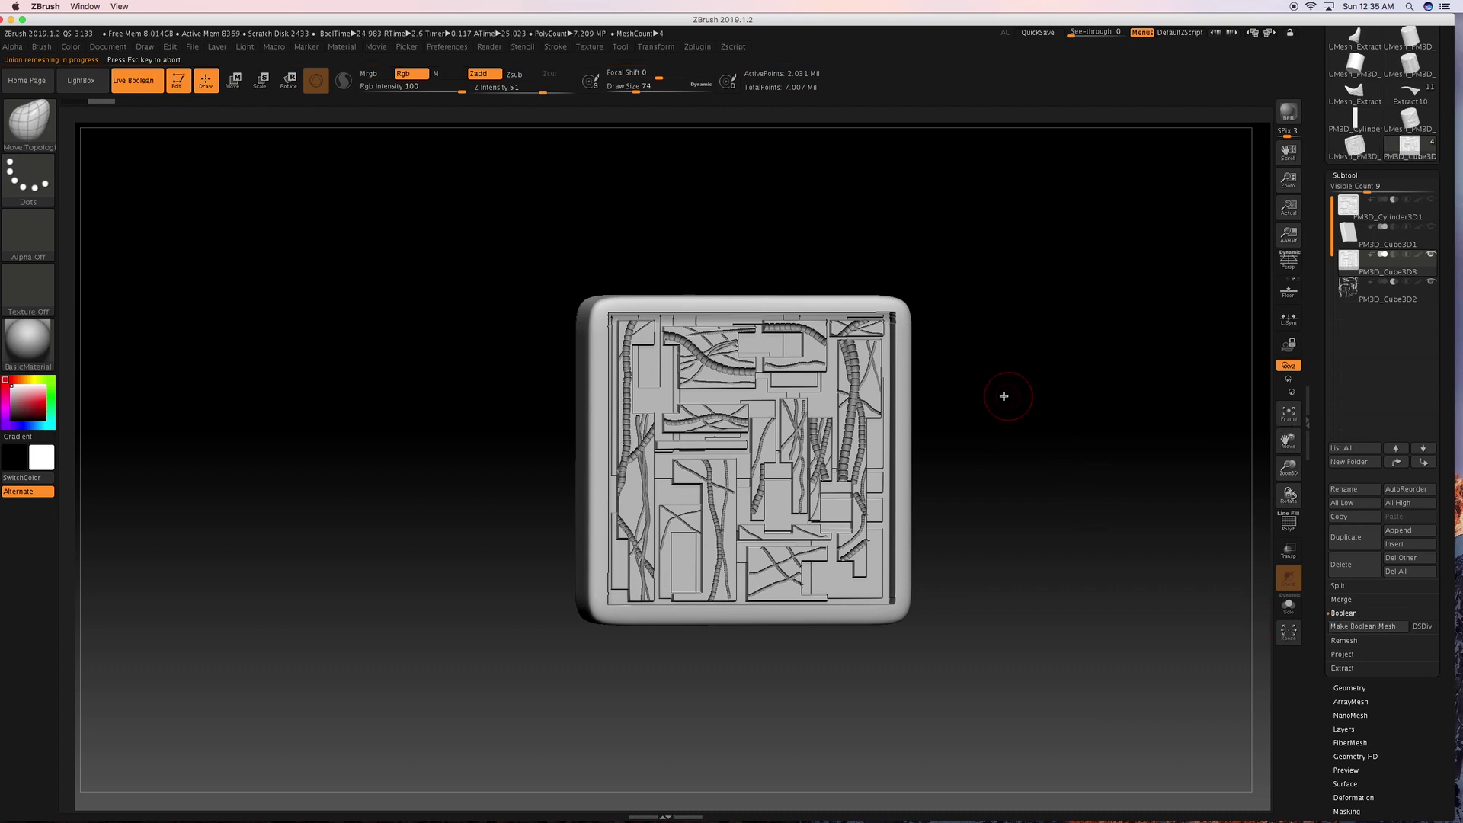
# Append the generated Boolean mesh as a subtool, hide PM3D_Cube3D2 and PM3D_Cube3D3, and select UMesh_PM3D_Cube3D4.
pyautogui.moveTo(1003, 395); pyautogui.dragTo(951, 384)
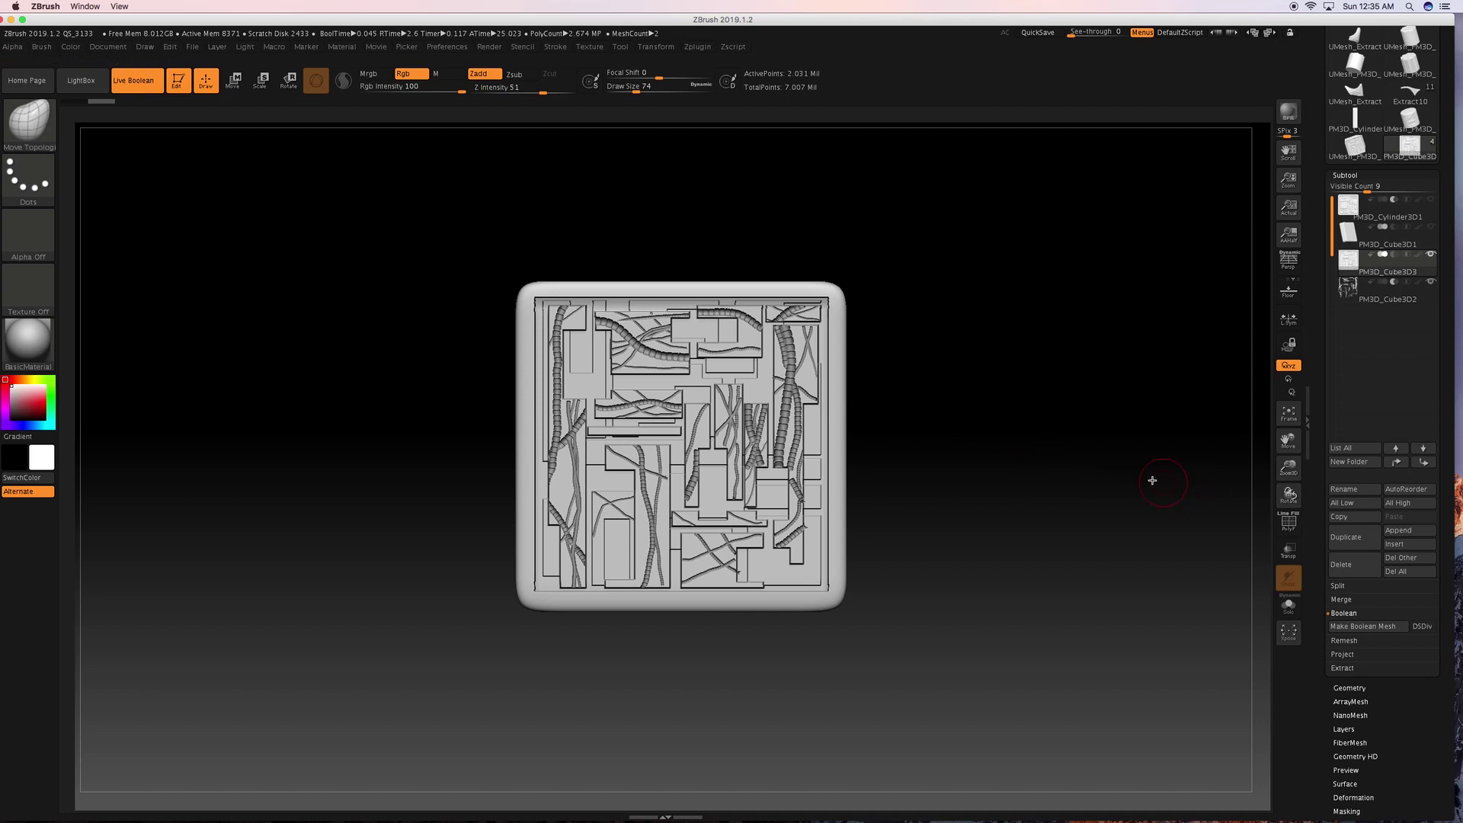
pyautogui.click(1402, 530)
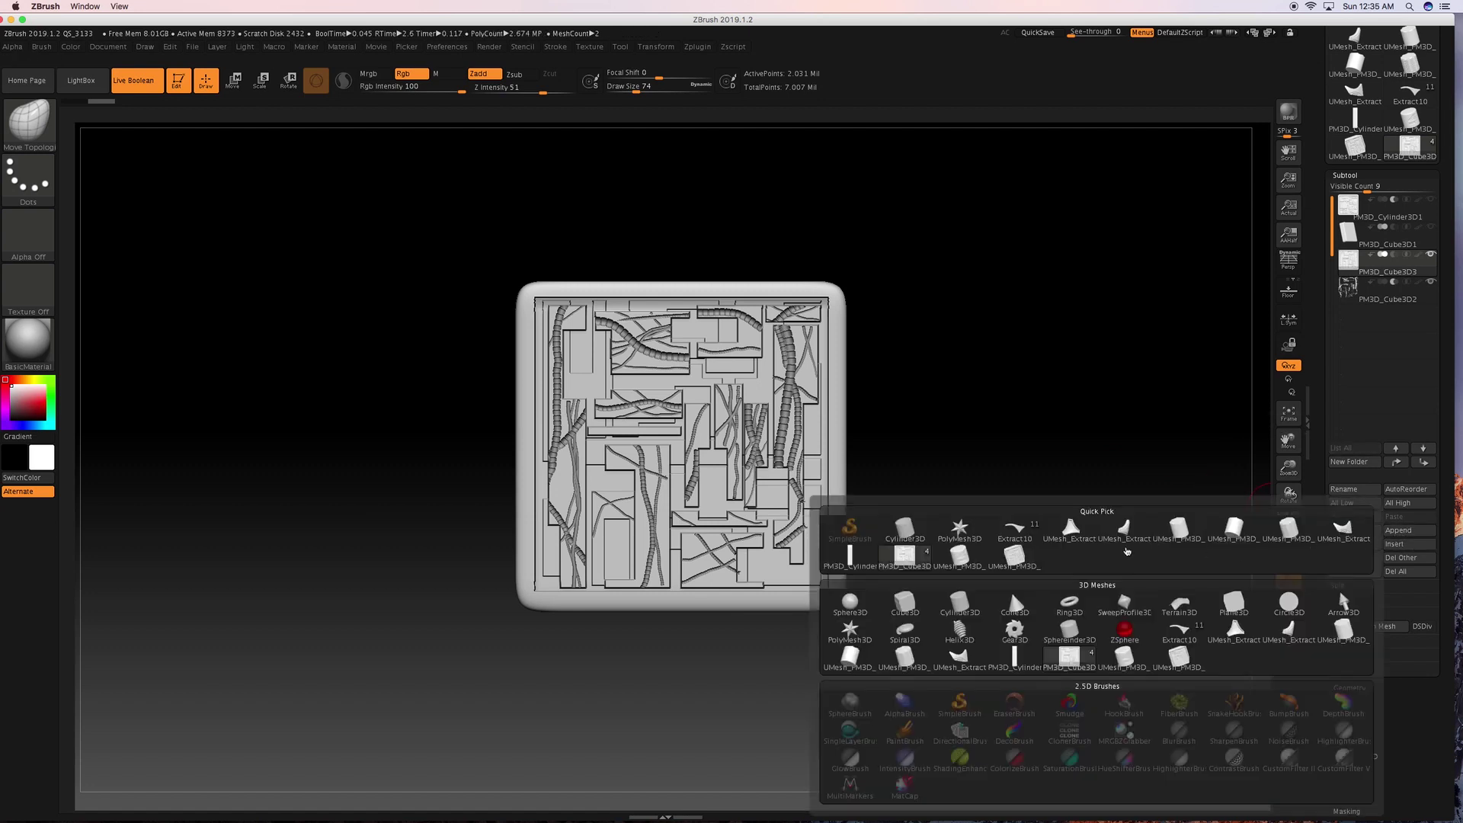
pyautogui.click(1028, 560)
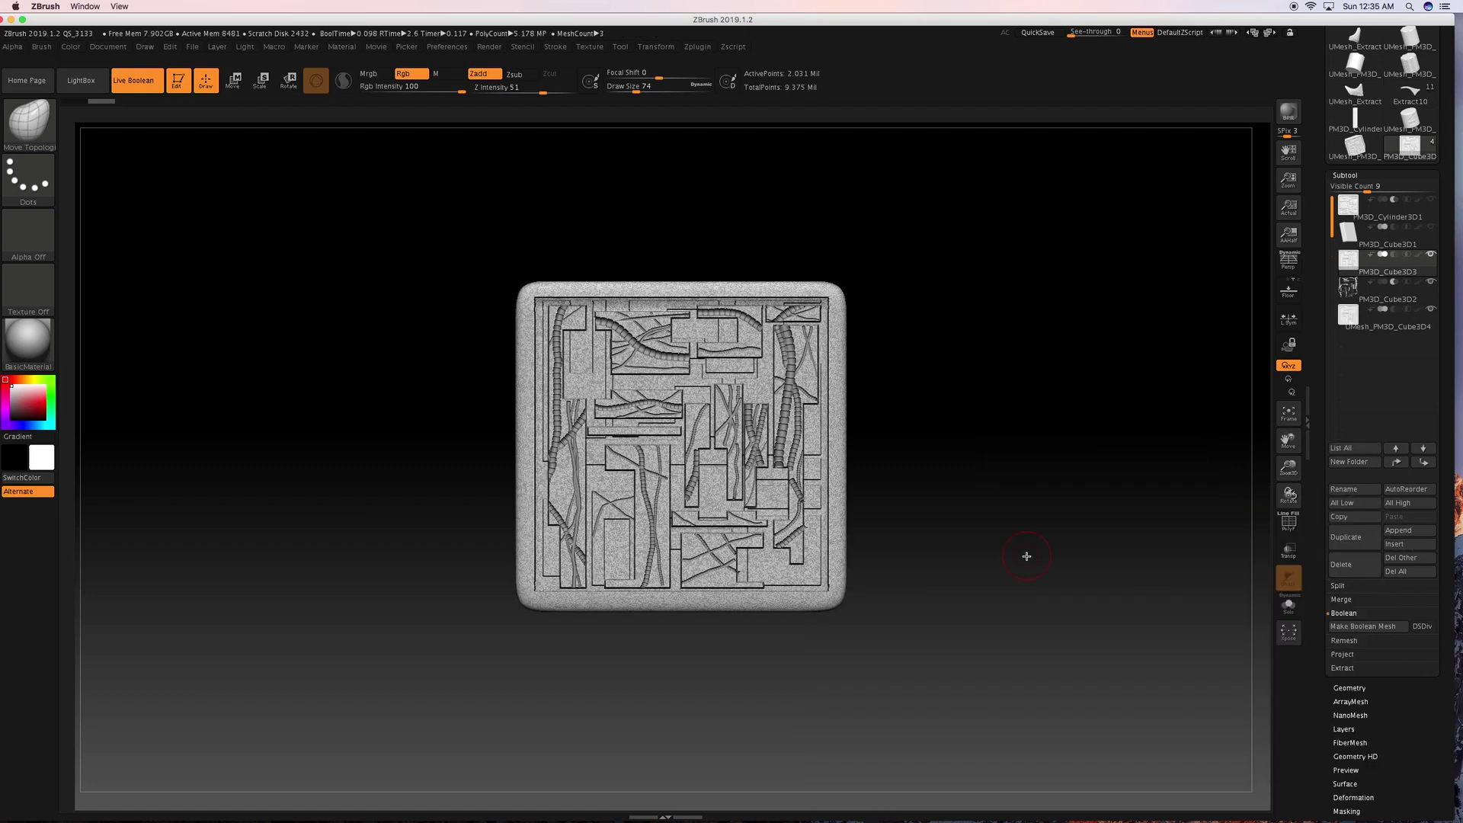
pyautogui.click(1431, 281)
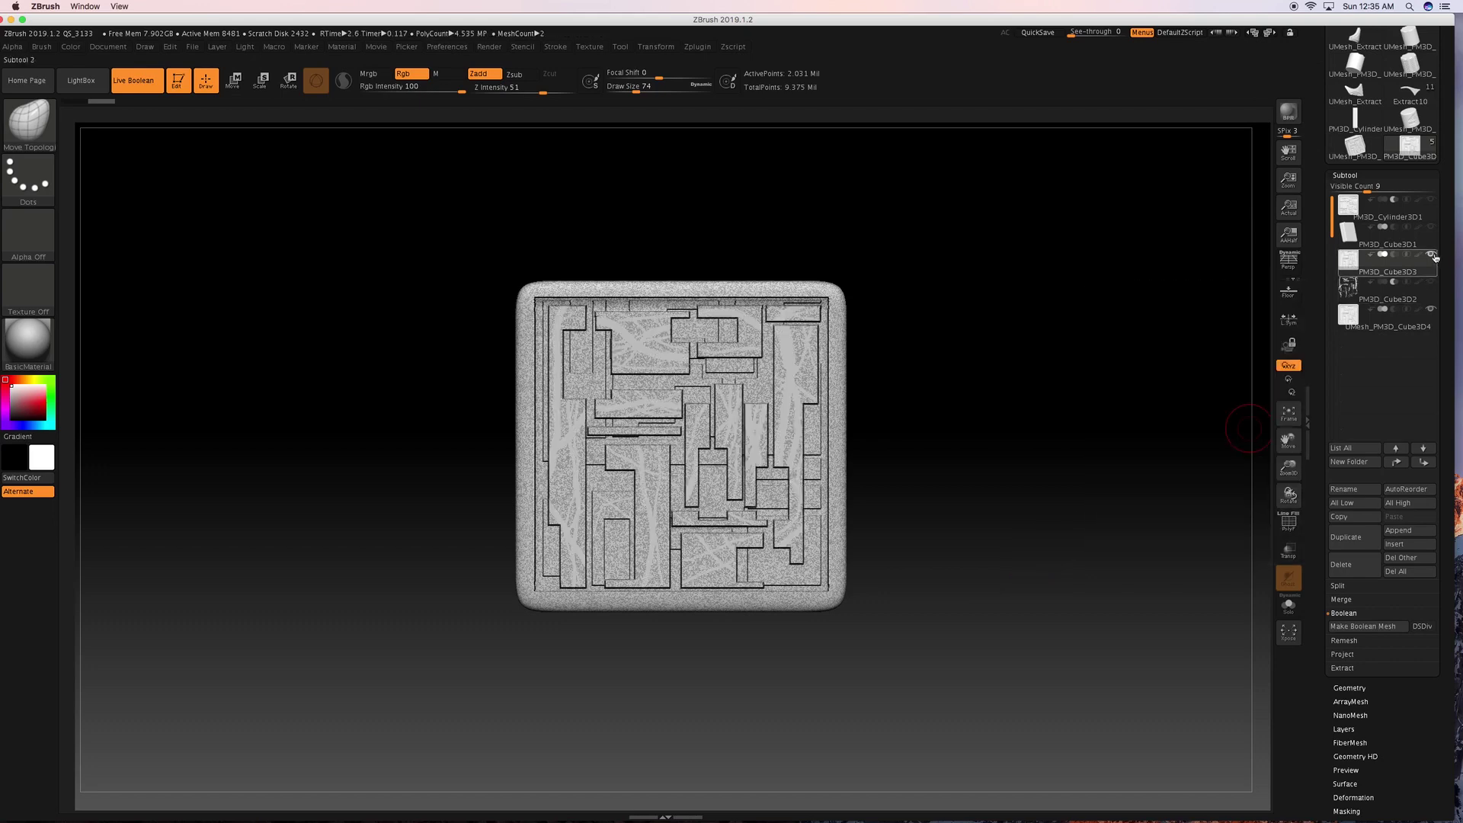
pyautogui.click(1364, 324)
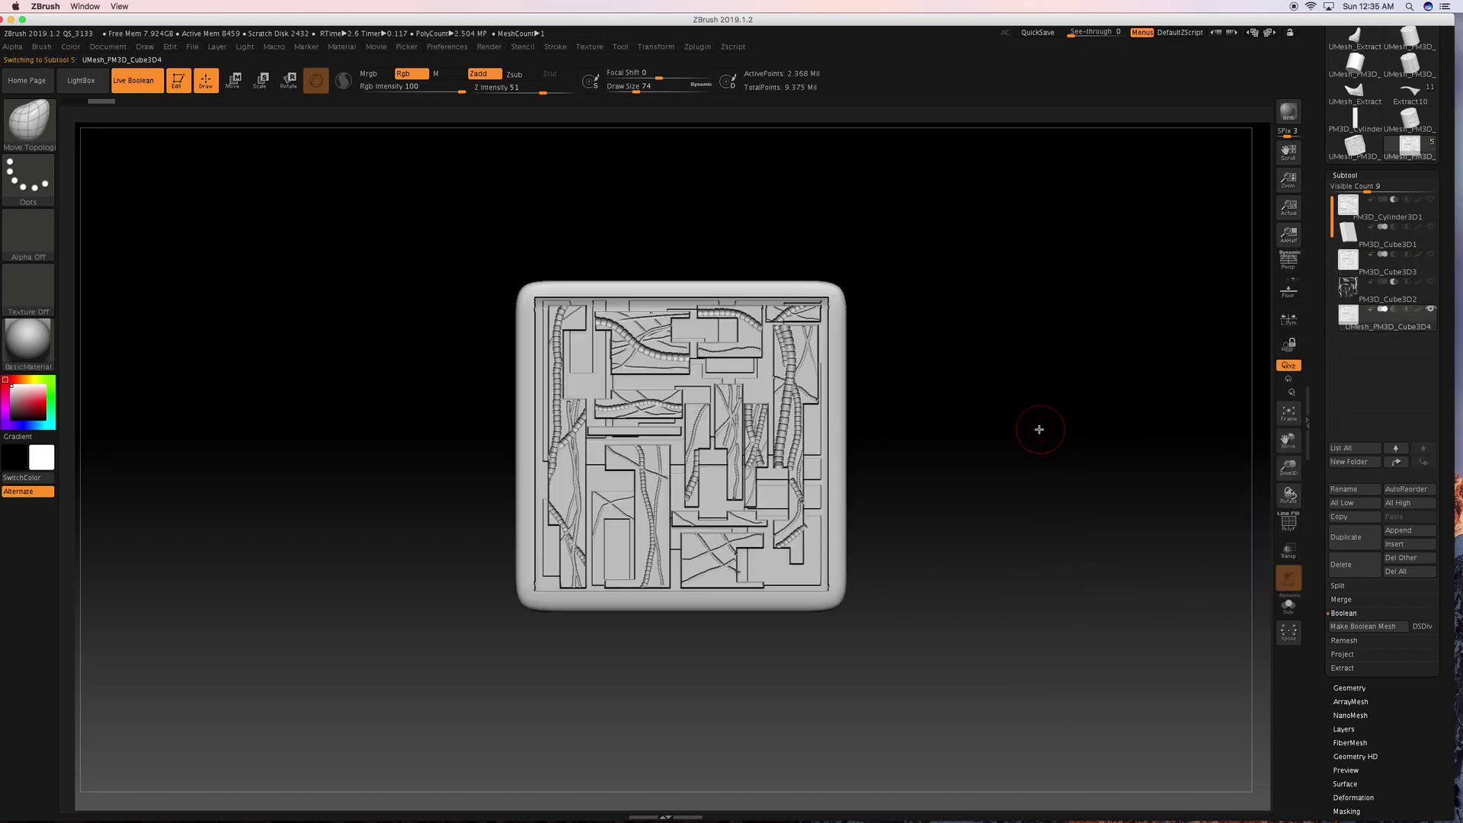
pyautogui.moveTo(1039, 431); pyautogui.dragTo(1035, 425)
pyautogui.click(951, 498)
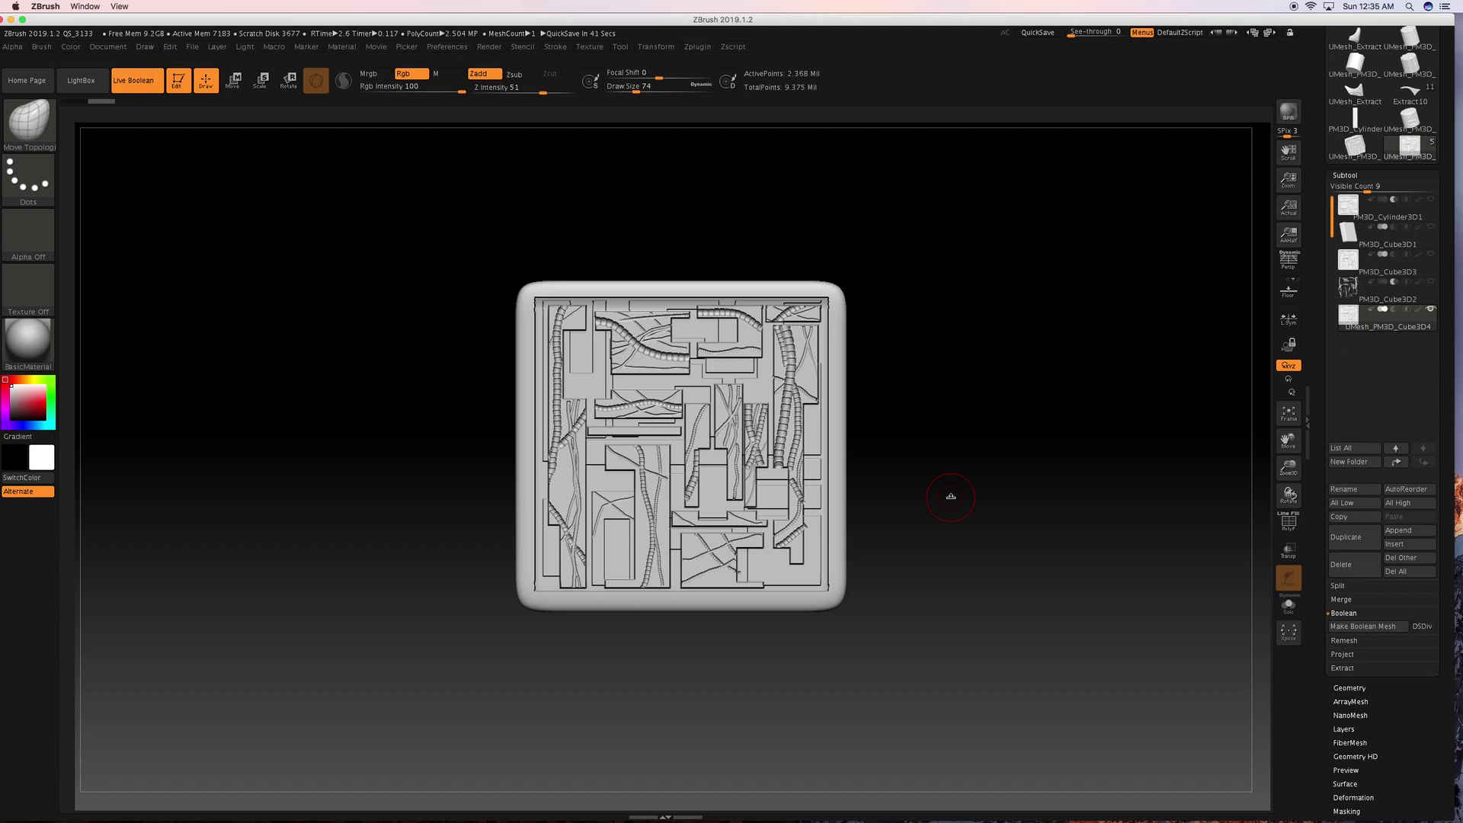
pyautogui.moveTo(928, 375)
pyautogui.mouseDown()
pyautogui.moveTo(963, 385)
pyautogui.moveTo(944, 389)
pyautogui.moveTo(944, 420)
pyautogui.moveTo(935, 376)
pyautogui.mouseUp()
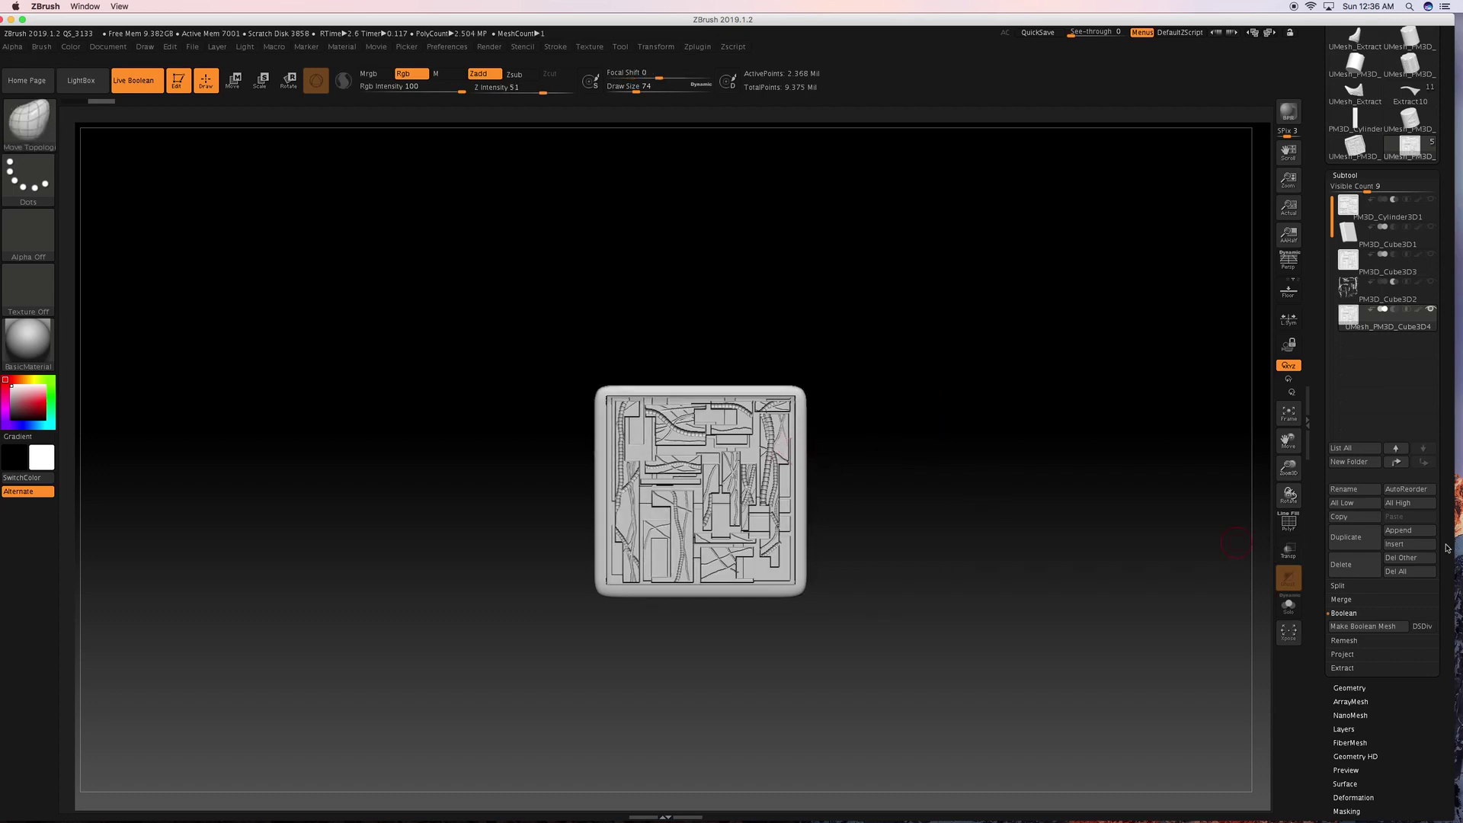
# Append a Sphere3D as a new subtool and order the panel's subtool UMesh_PM3D_Cube3D4 below it.
pyautogui.moveTo(1349, 264)
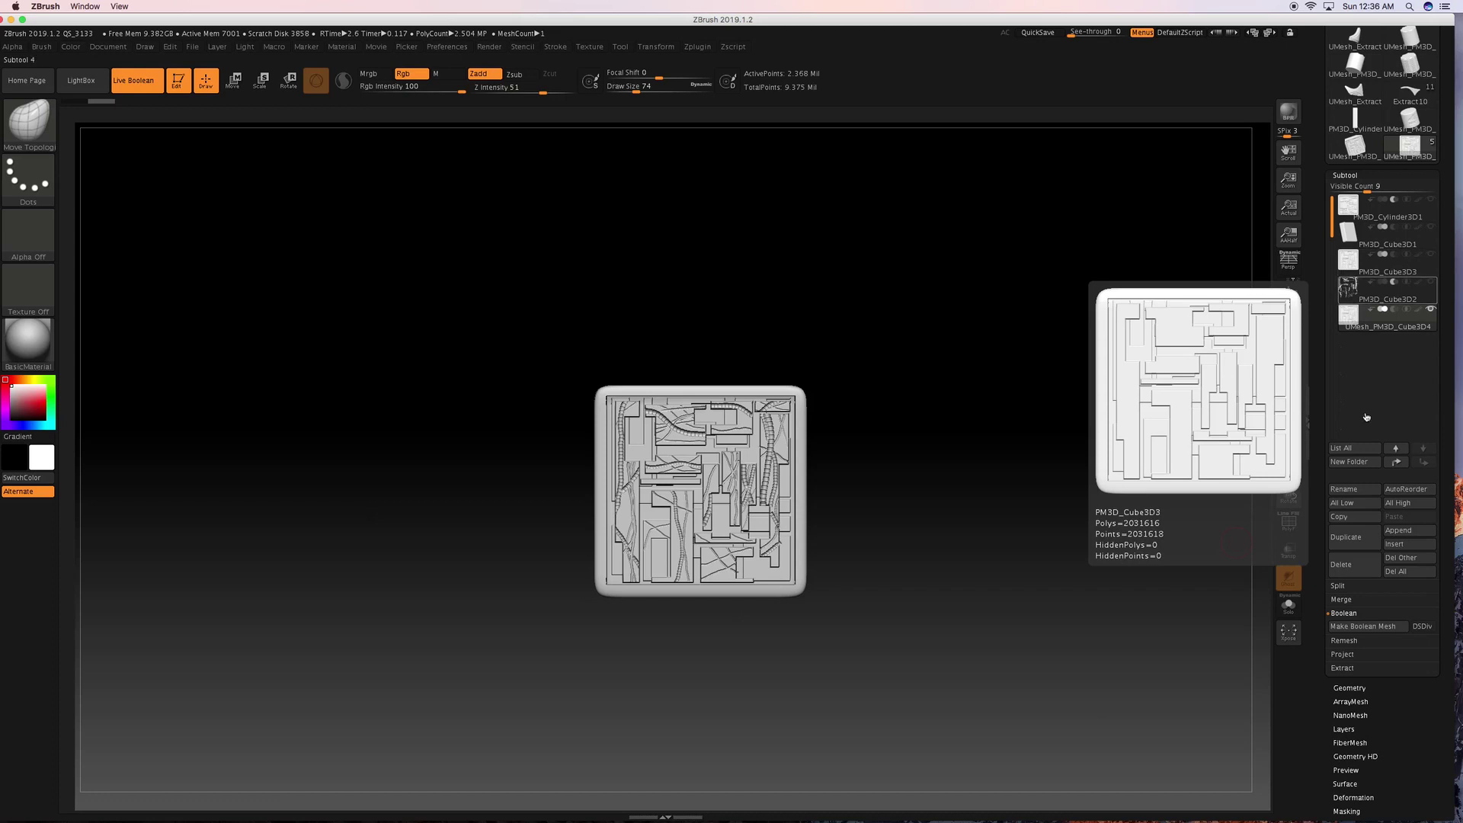
pyautogui.click(1410, 535)
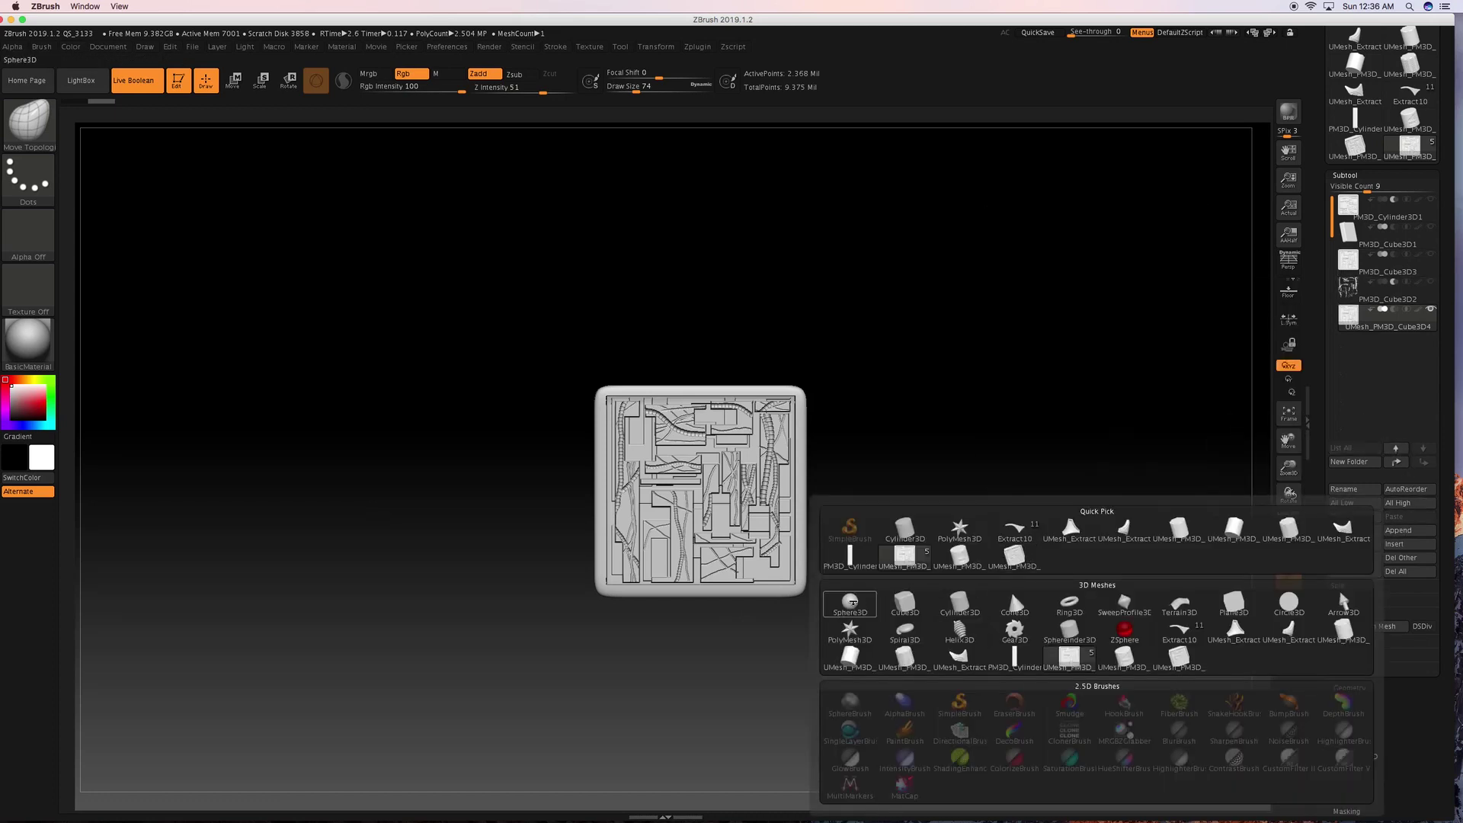
pyautogui.click(851, 602)
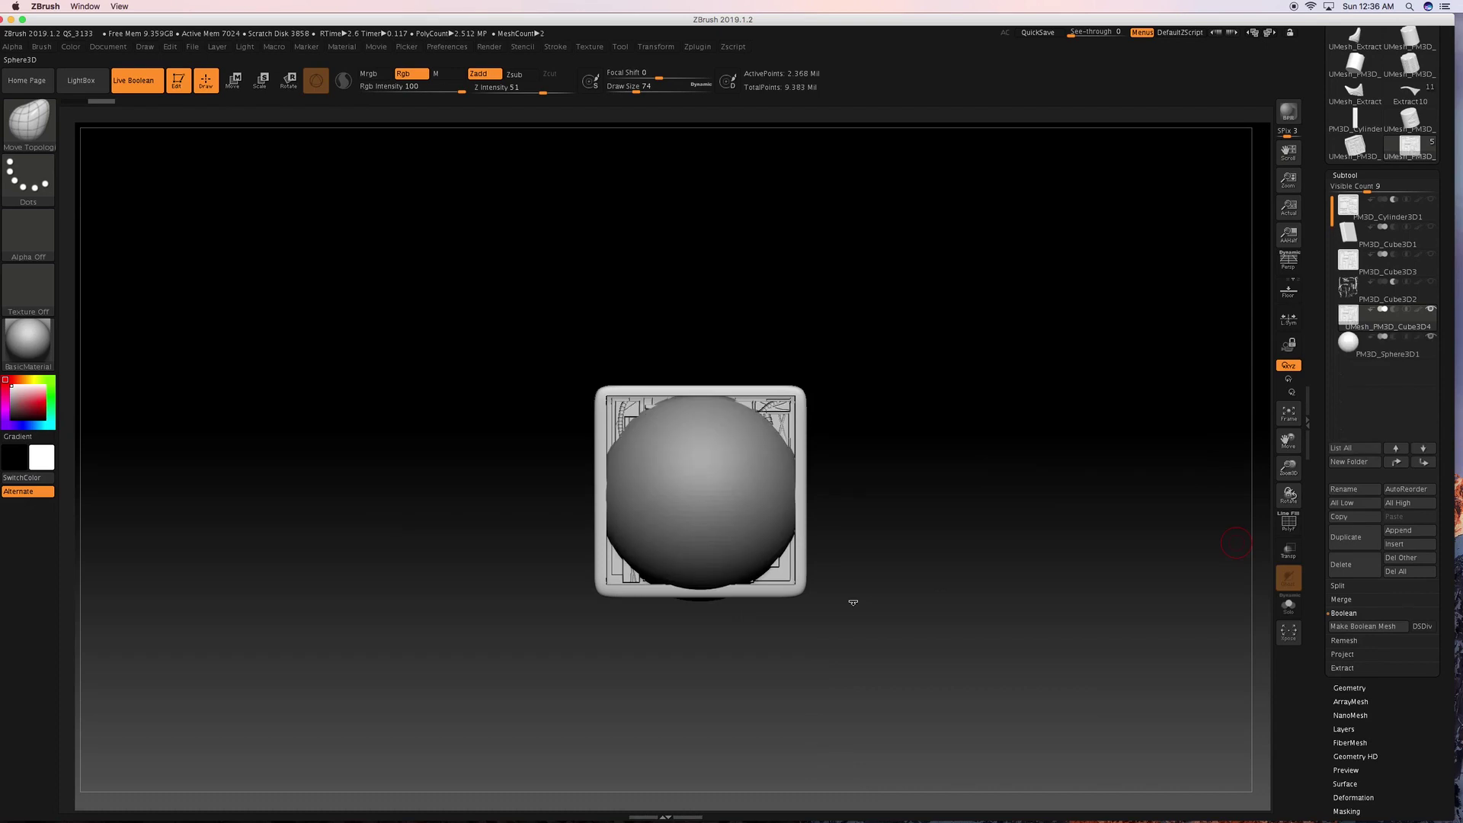
pyautogui.moveTo(1346, 322); pyautogui.dragTo(1344, 368)
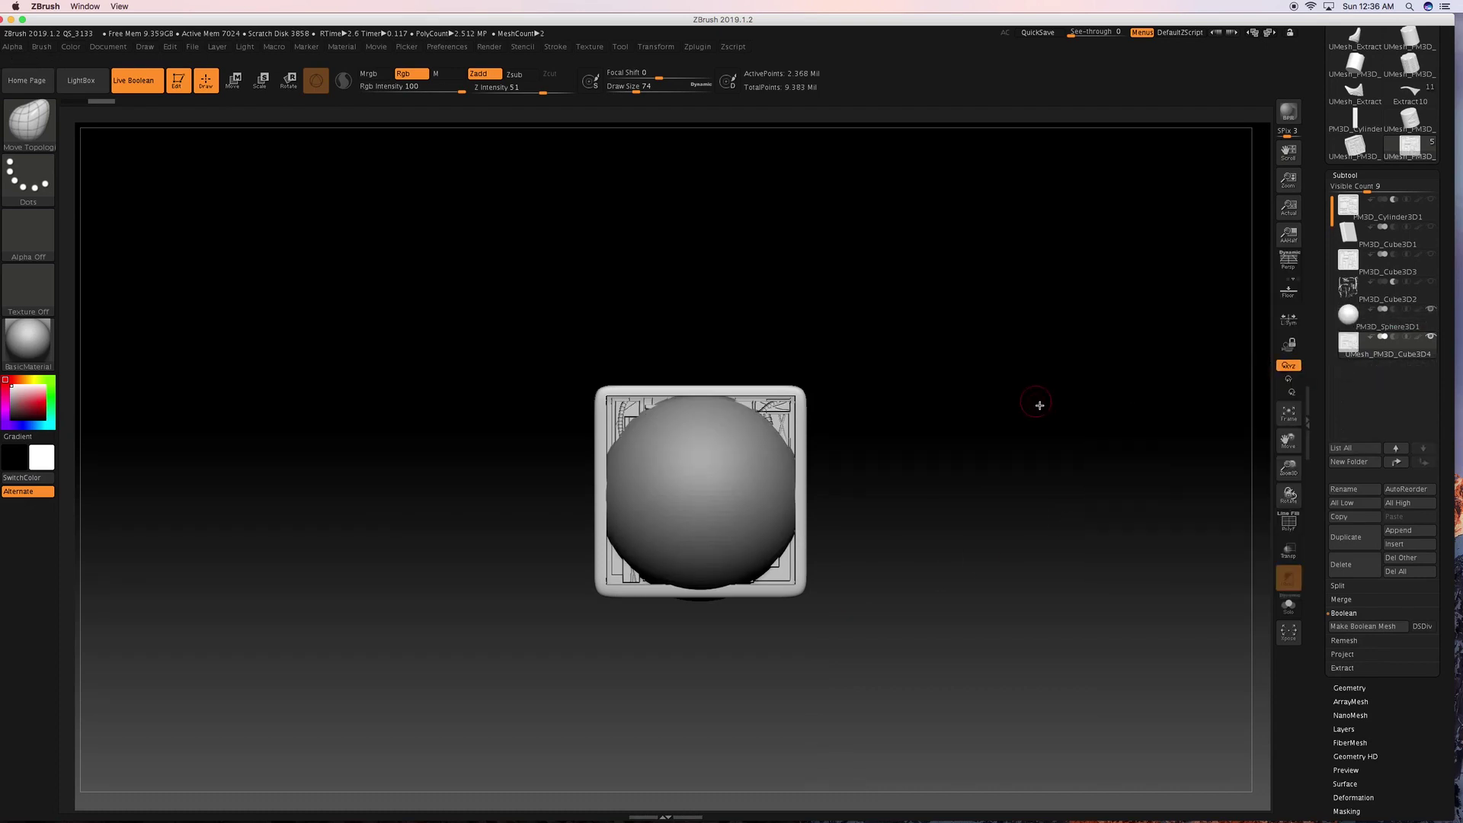
# Move the panel out of the sphere along its depth axis and scale it uniformly to about 0.62.
pyautogui.moveTo(1040, 405); pyautogui.dragTo(1078, 405)
pyautogui.press('w')
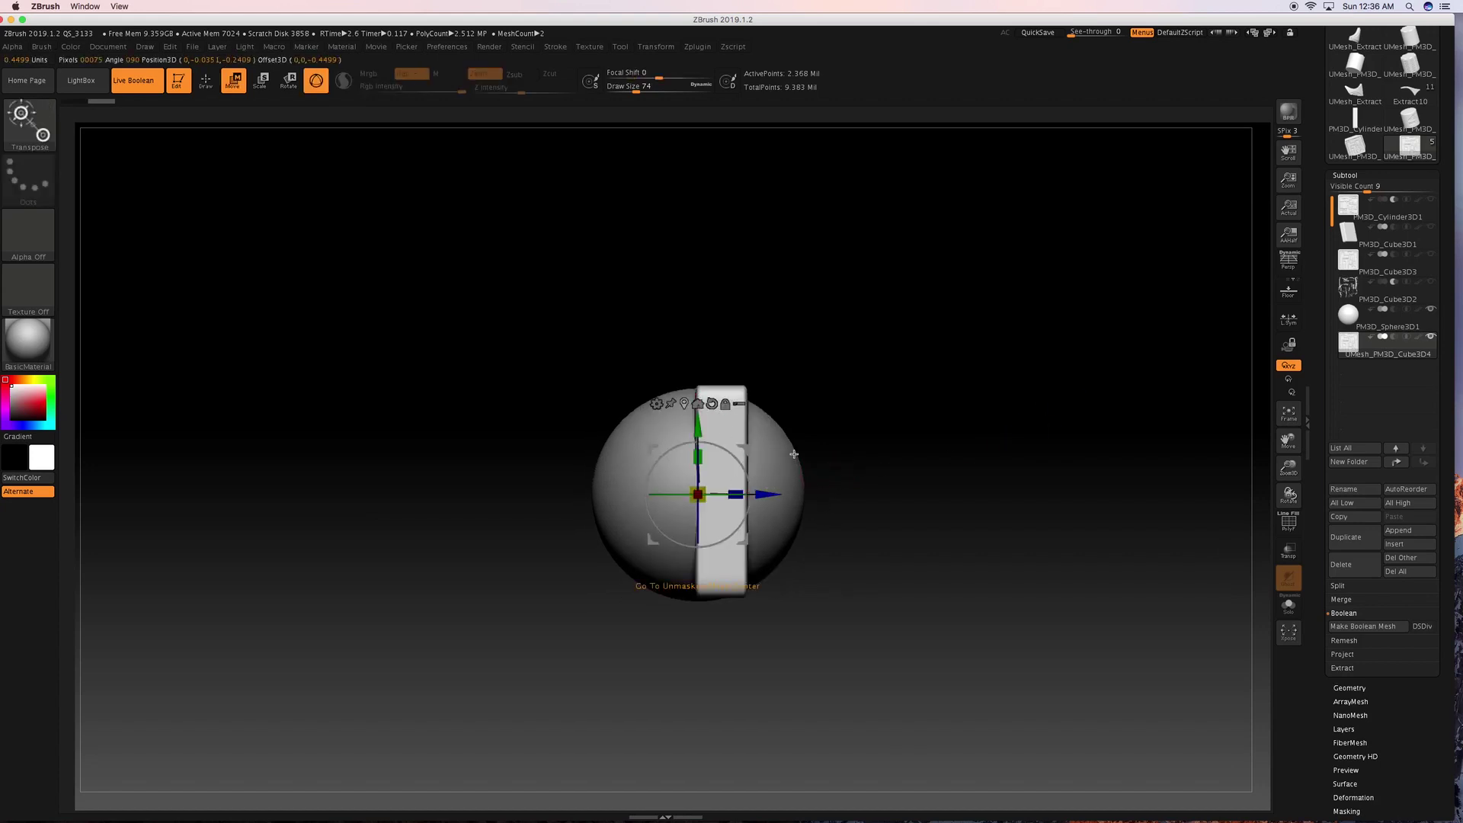
pyautogui.moveTo(793, 494); pyautogui.dragTo(1032, 483)
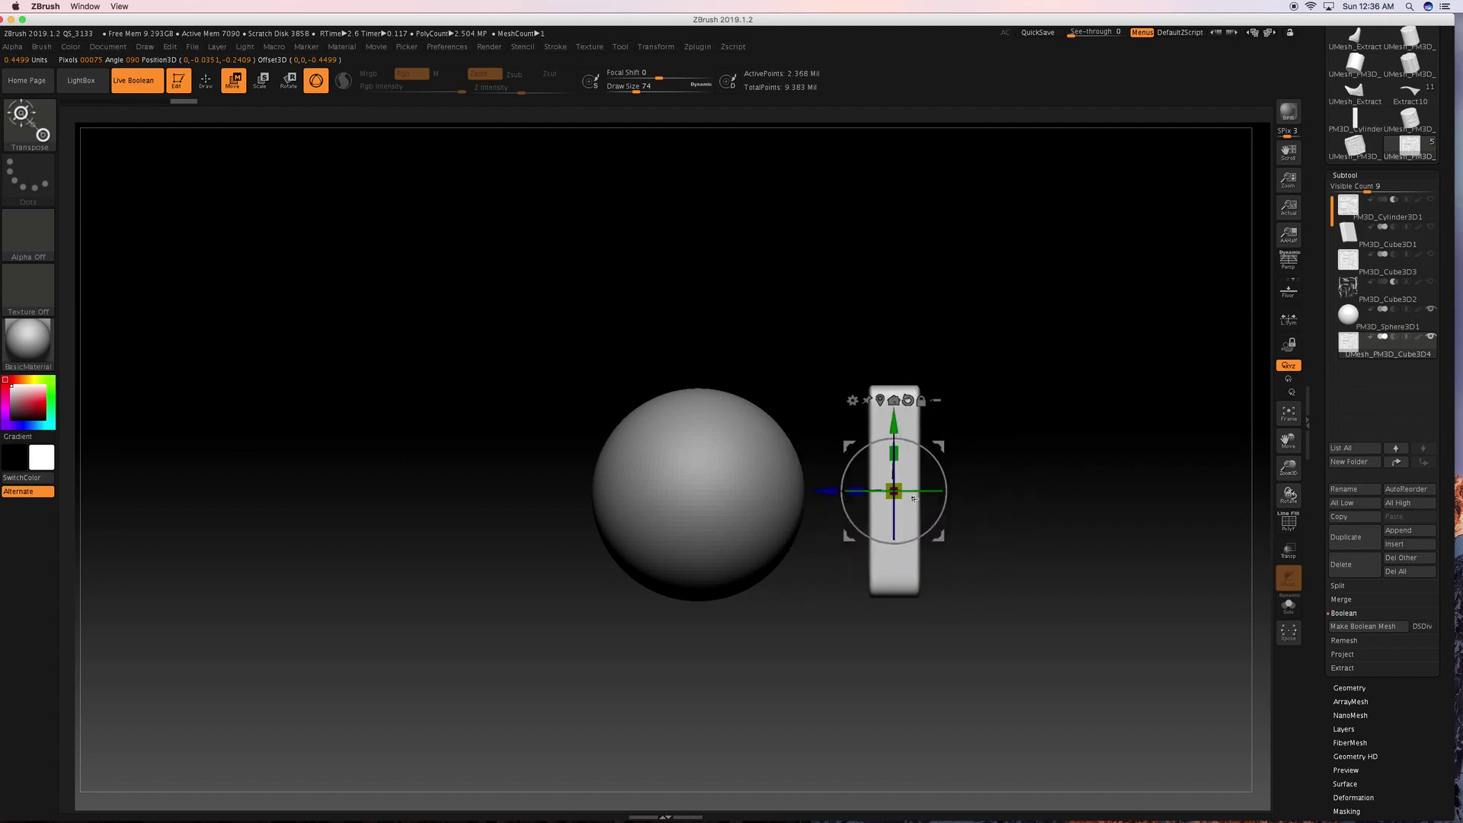
pyautogui.moveTo(869, 492); pyautogui.dragTo(843, 491)
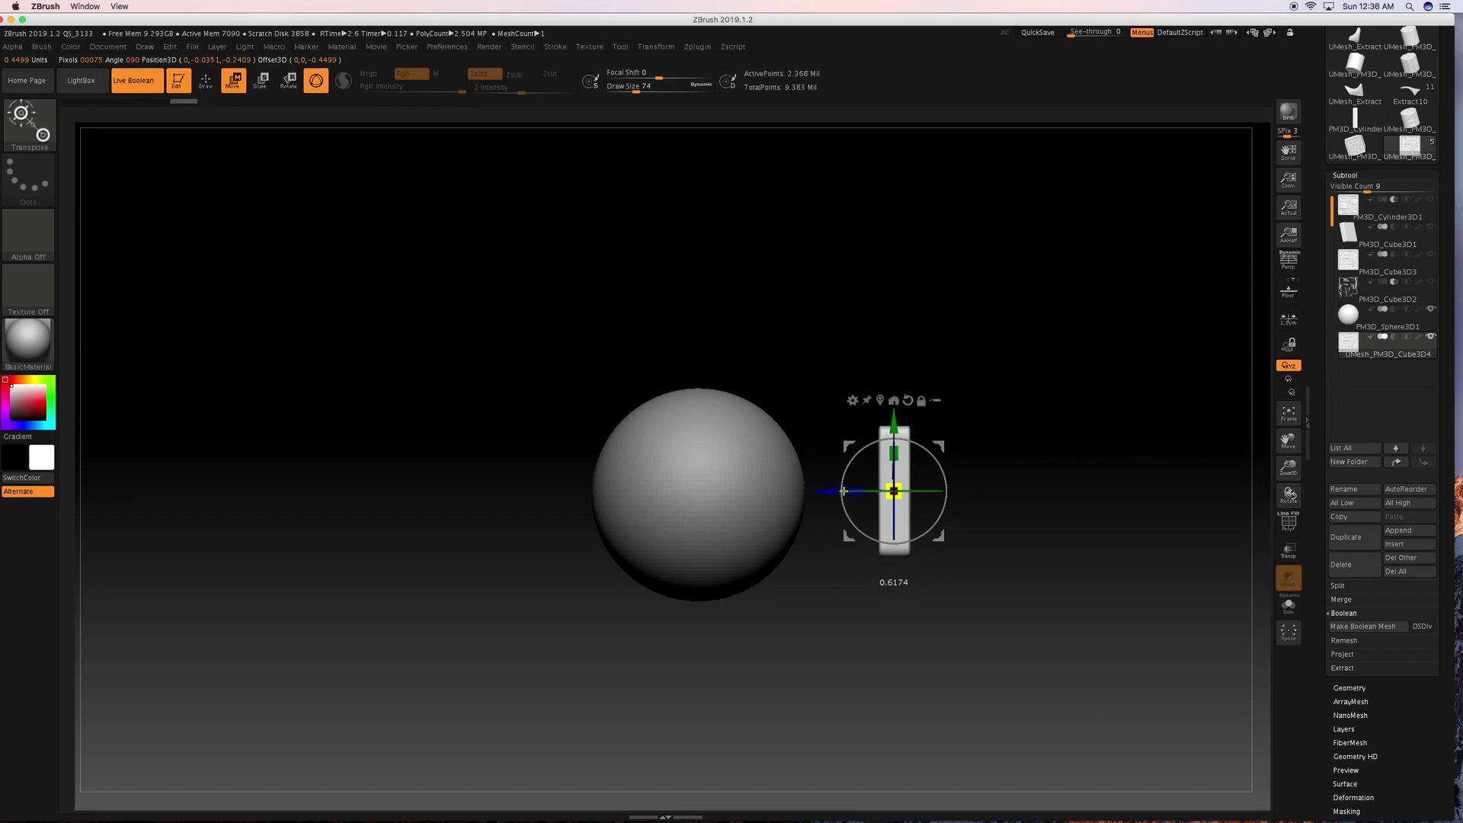
pyautogui.moveTo(996, 486); pyautogui.dragTo(963, 486)
pyautogui.press('q')
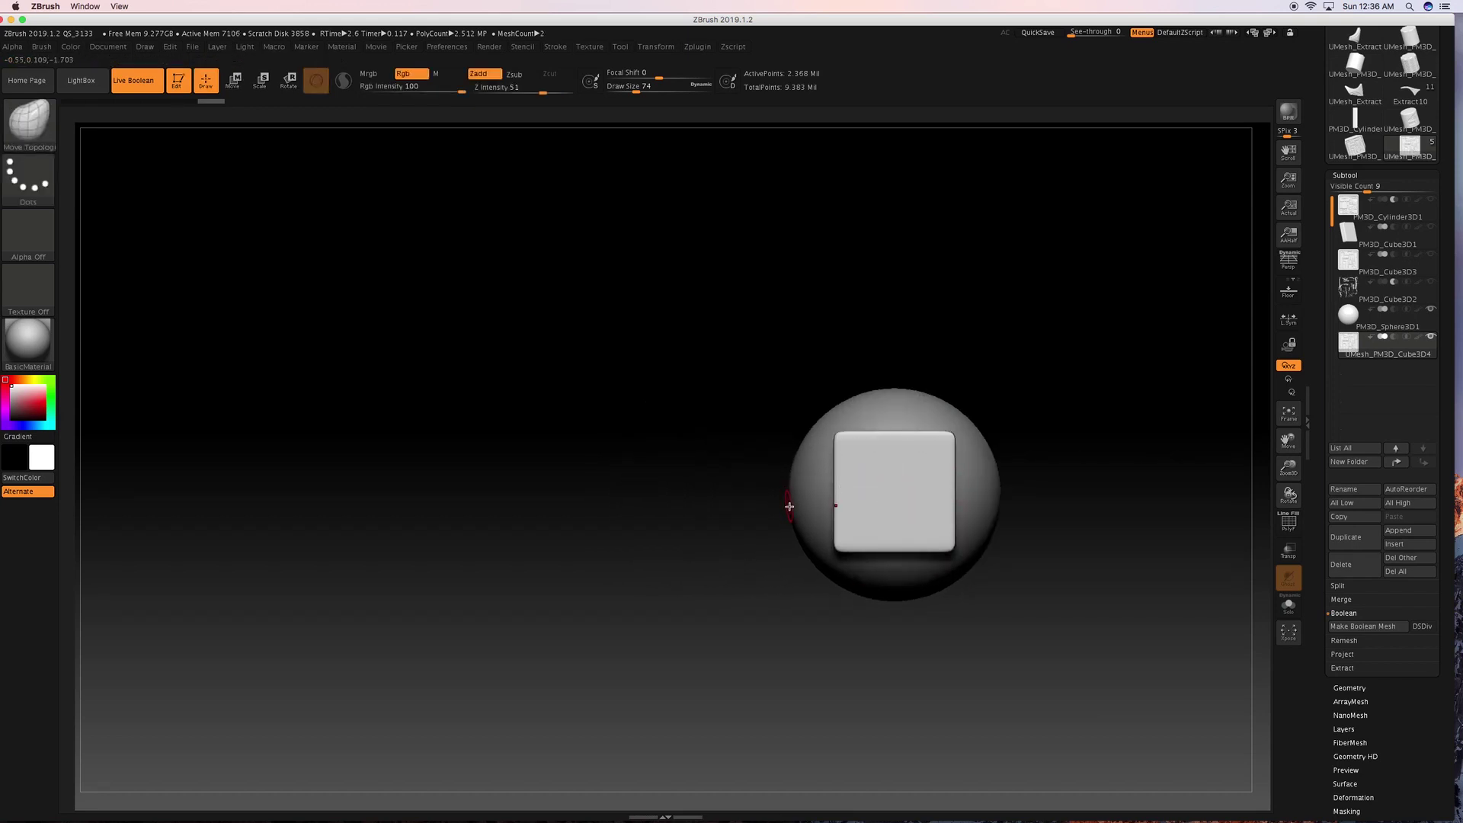
# Switch to the MatchMaker brush and turn on transparency so the sphere can be seen with the panel.
pyautogui.press('b')
pyautogui.press('m')
pyautogui.press('m')
pyautogui.press('b')
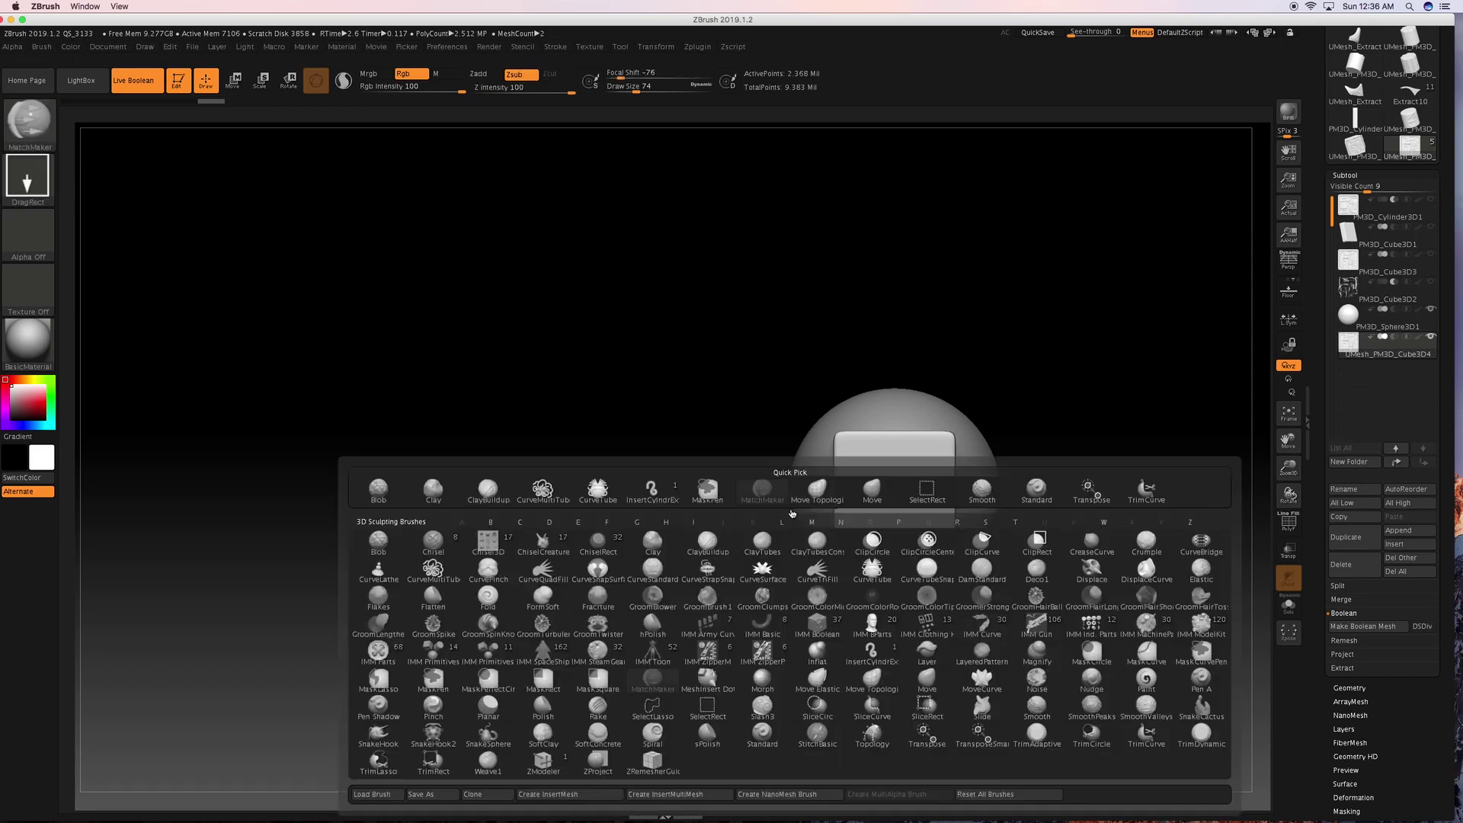
pyautogui.click(660, 685)
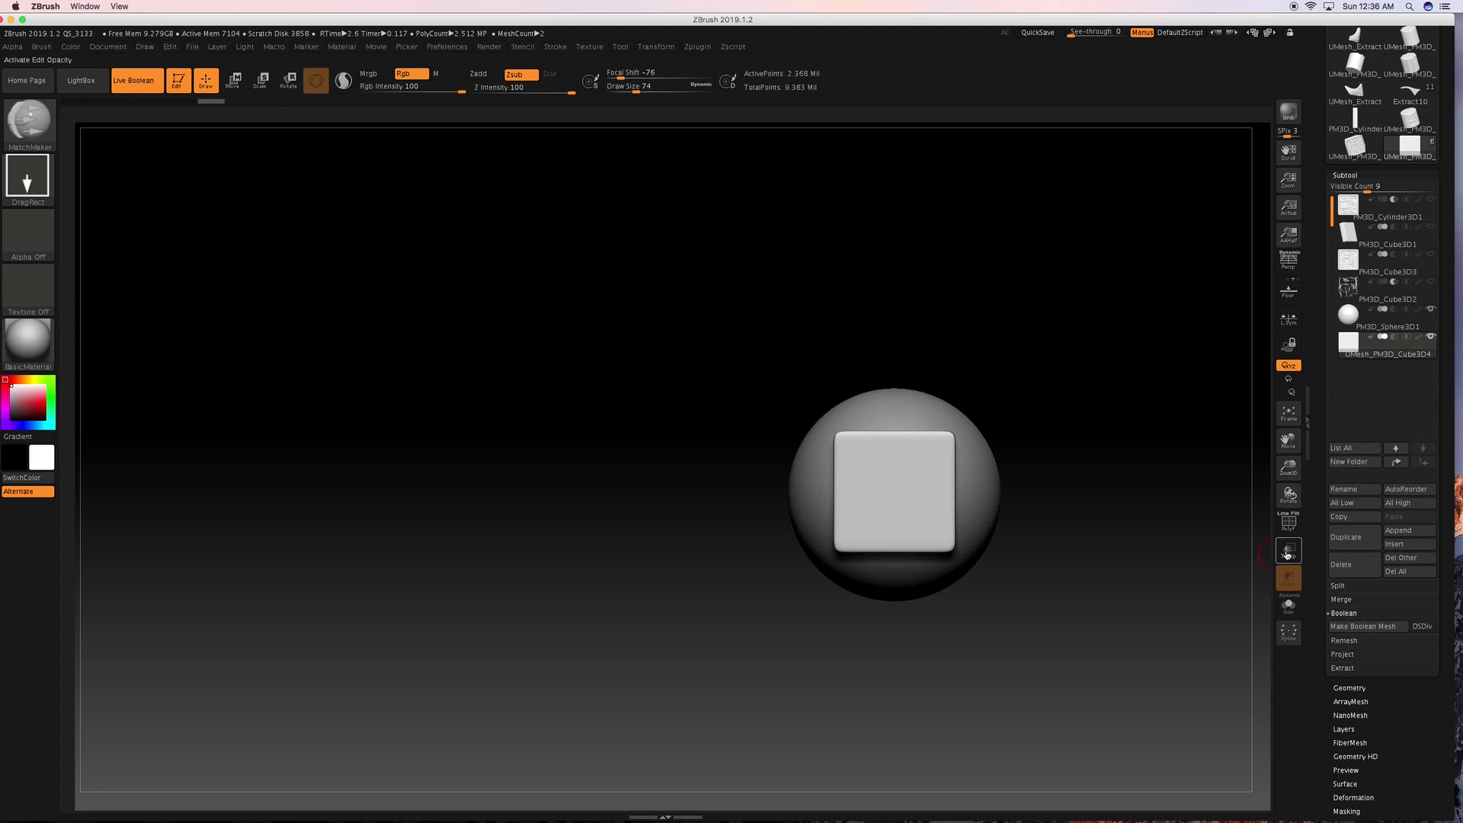
pyautogui.click(1288, 549)
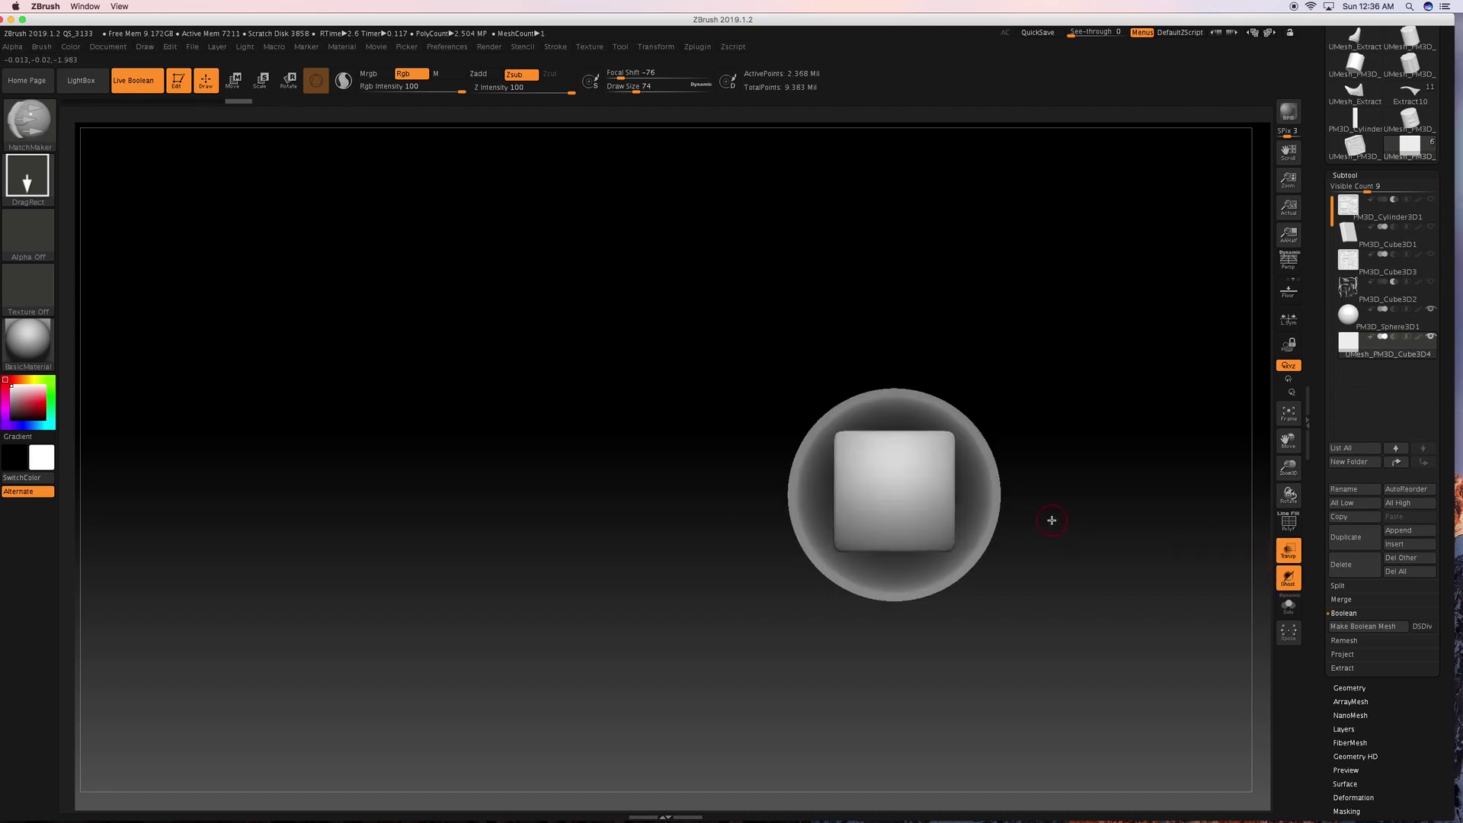
pyautogui.press('ctrl')
pyautogui.moveTo(1055, 523); pyautogui.dragTo(1079, 529)
# Select the sphere's subtool PM3D_Sphere3D1 and subdivide it to smooth its surface.
pyautogui.click(1351, 318)
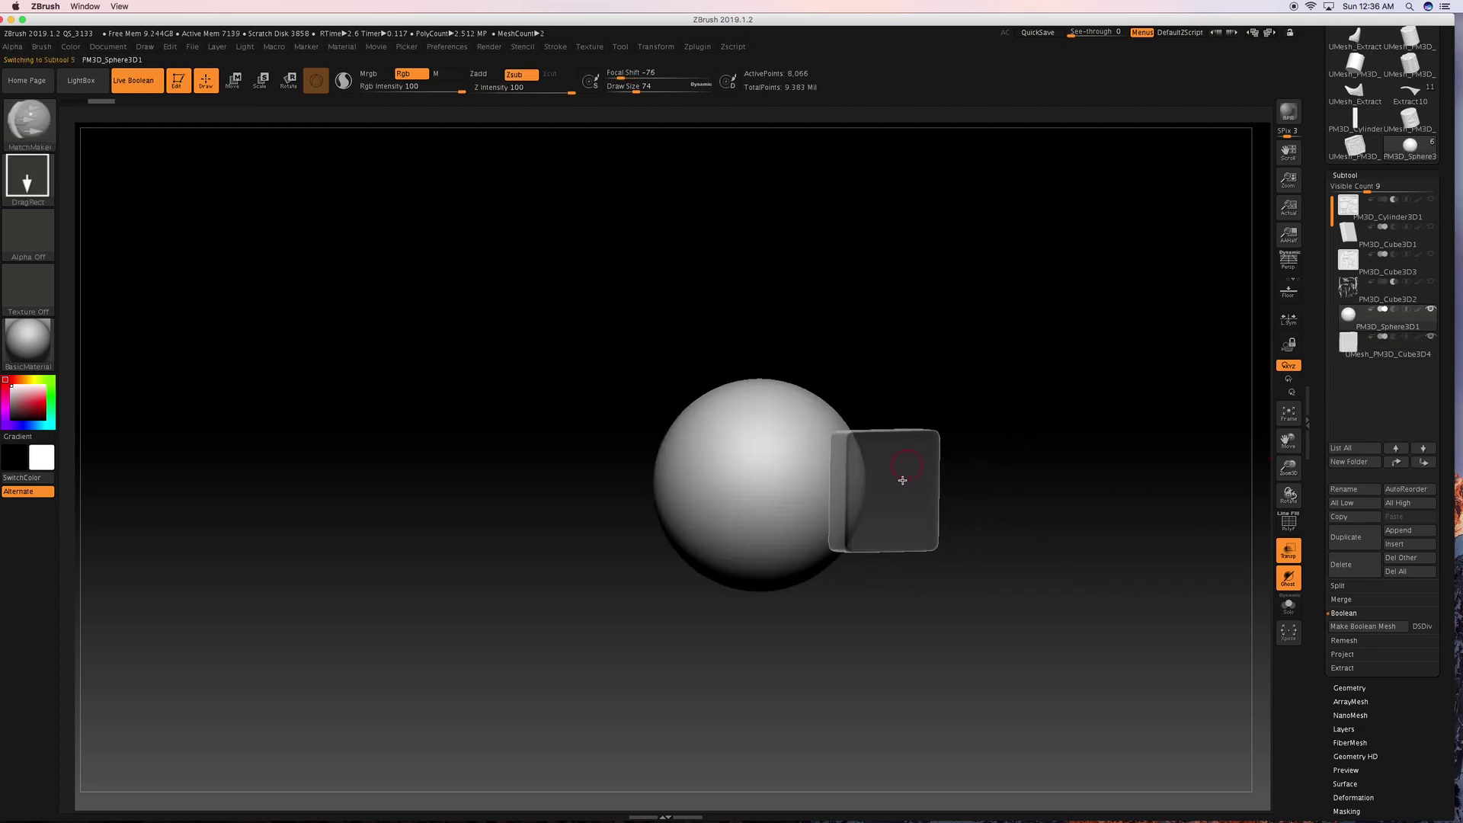
pyautogui.hotkey('ctrl', 'd')
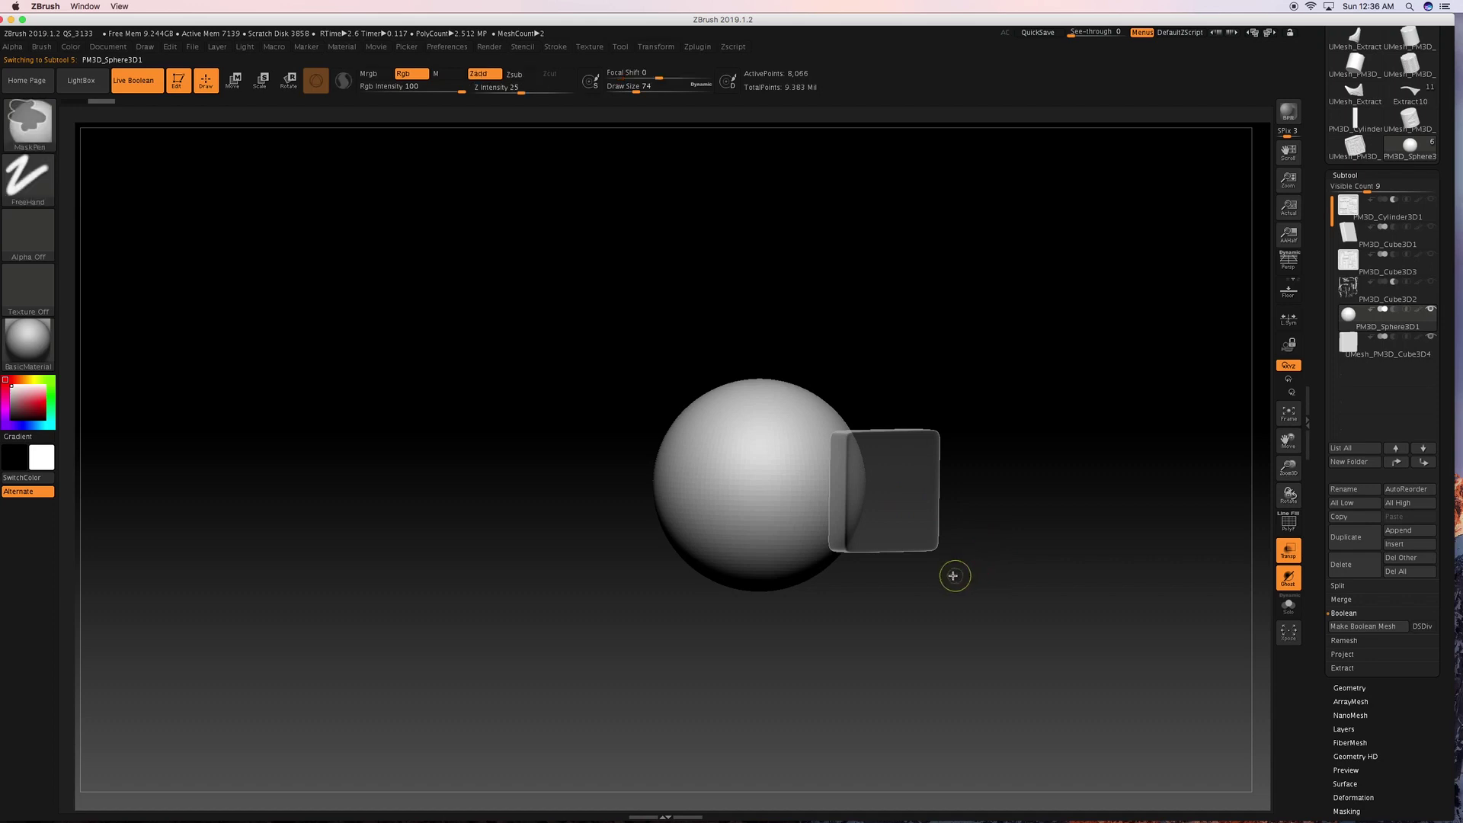
pyautogui.moveTo(953, 581); pyautogui.dragTo(1113, 506)
# Select the panel UMesh_PM3D_Cube3D4 and use the MatchMaker brush from its center to curve it to the sphere's surface.
pyautogui.click(1364, 350)
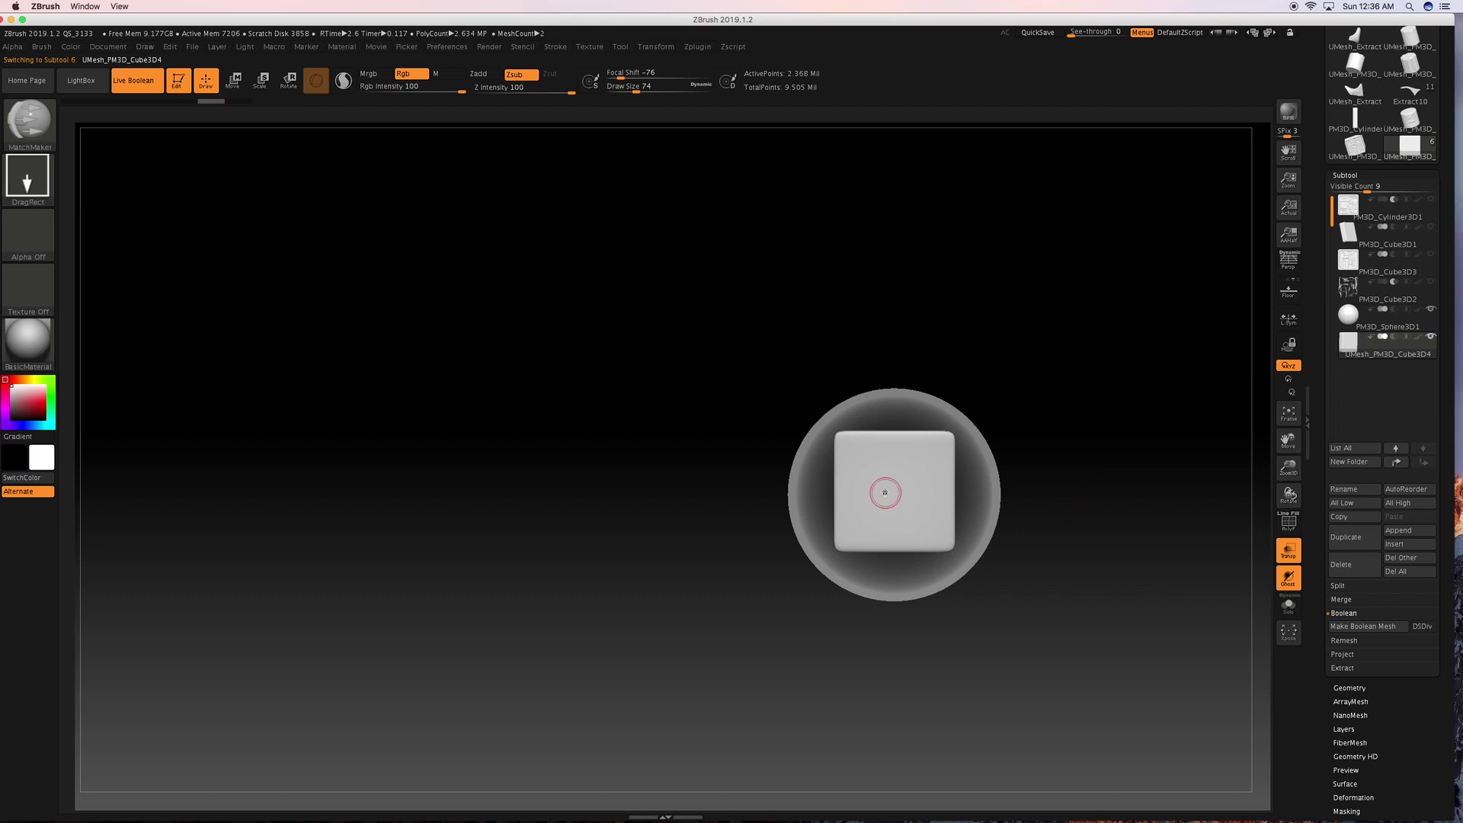
pyautogui.click(892, 490)
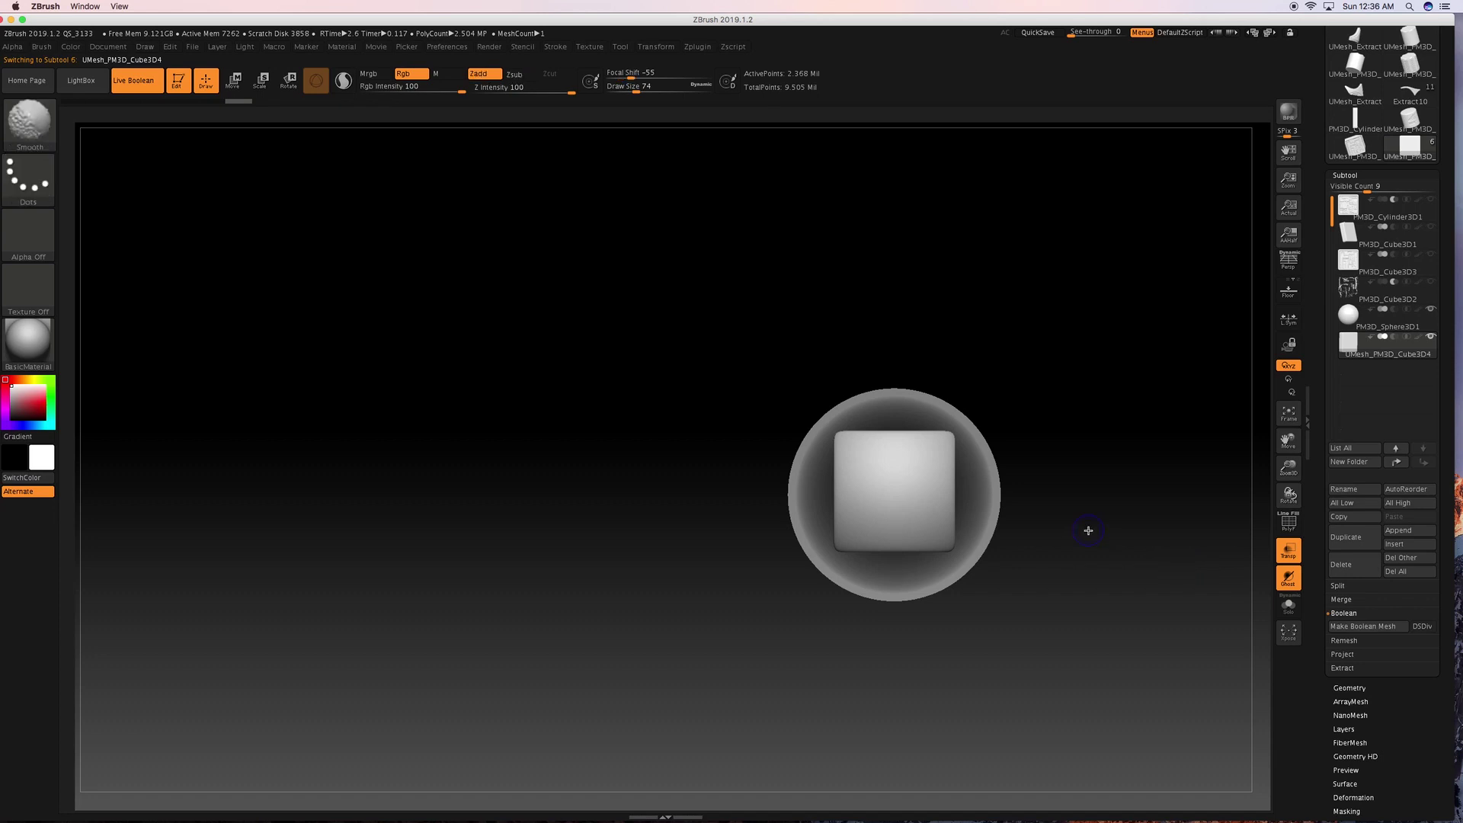
pyautogui.hotkey('shift', 'f')
pyautogui.hotkey('shift', 'f')
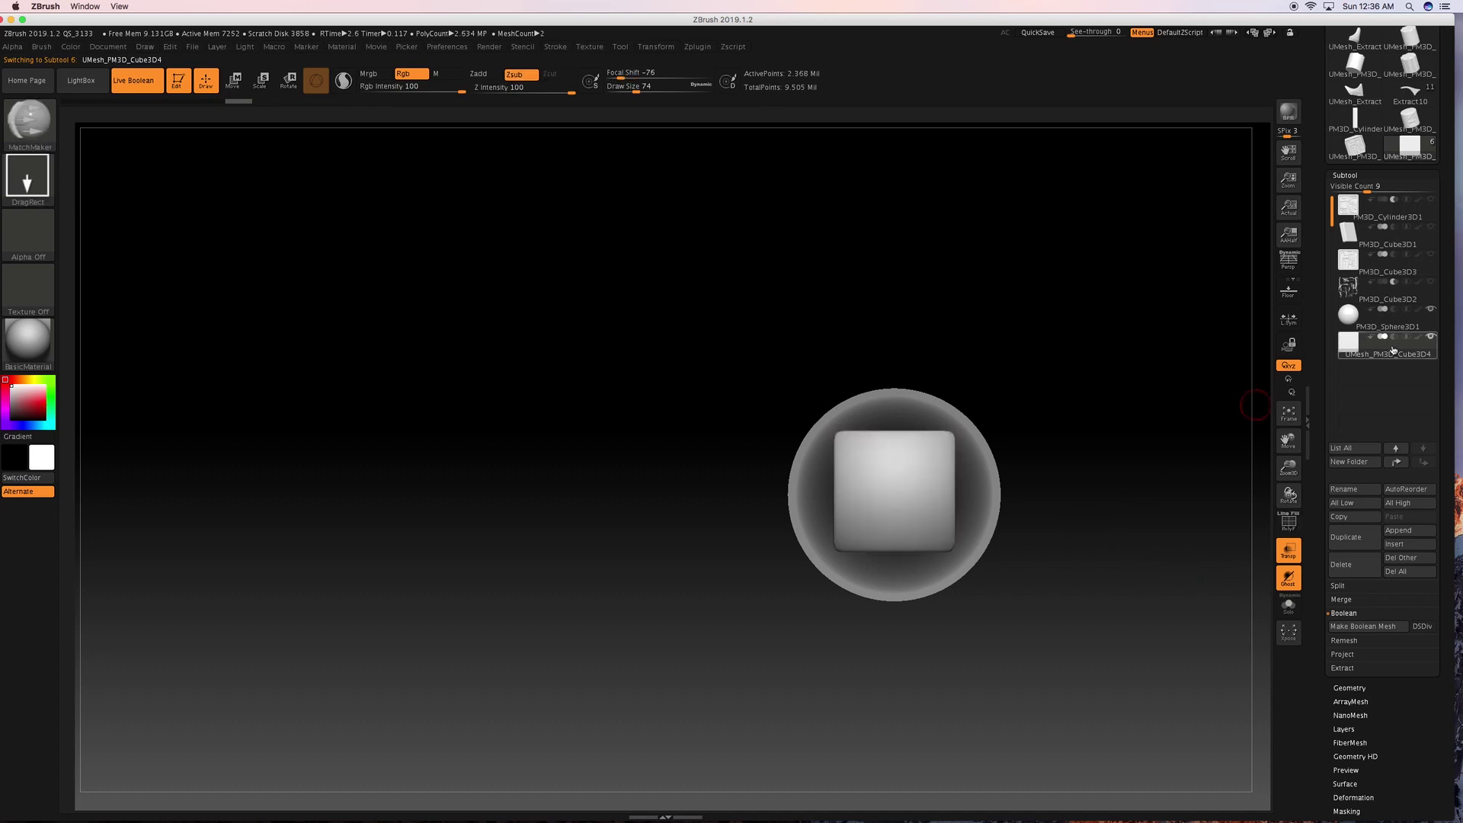
# Turn off transparency and set the curved panel's subtool UMesh_PM3D_Cube3D4 to Boolean subtraction.
pyautogui.click(1288, 560)
pyautogui.moveTo(1140, 539); pyautogui.dragTo(1160, 532)
pyautogui.click(1393, 337)
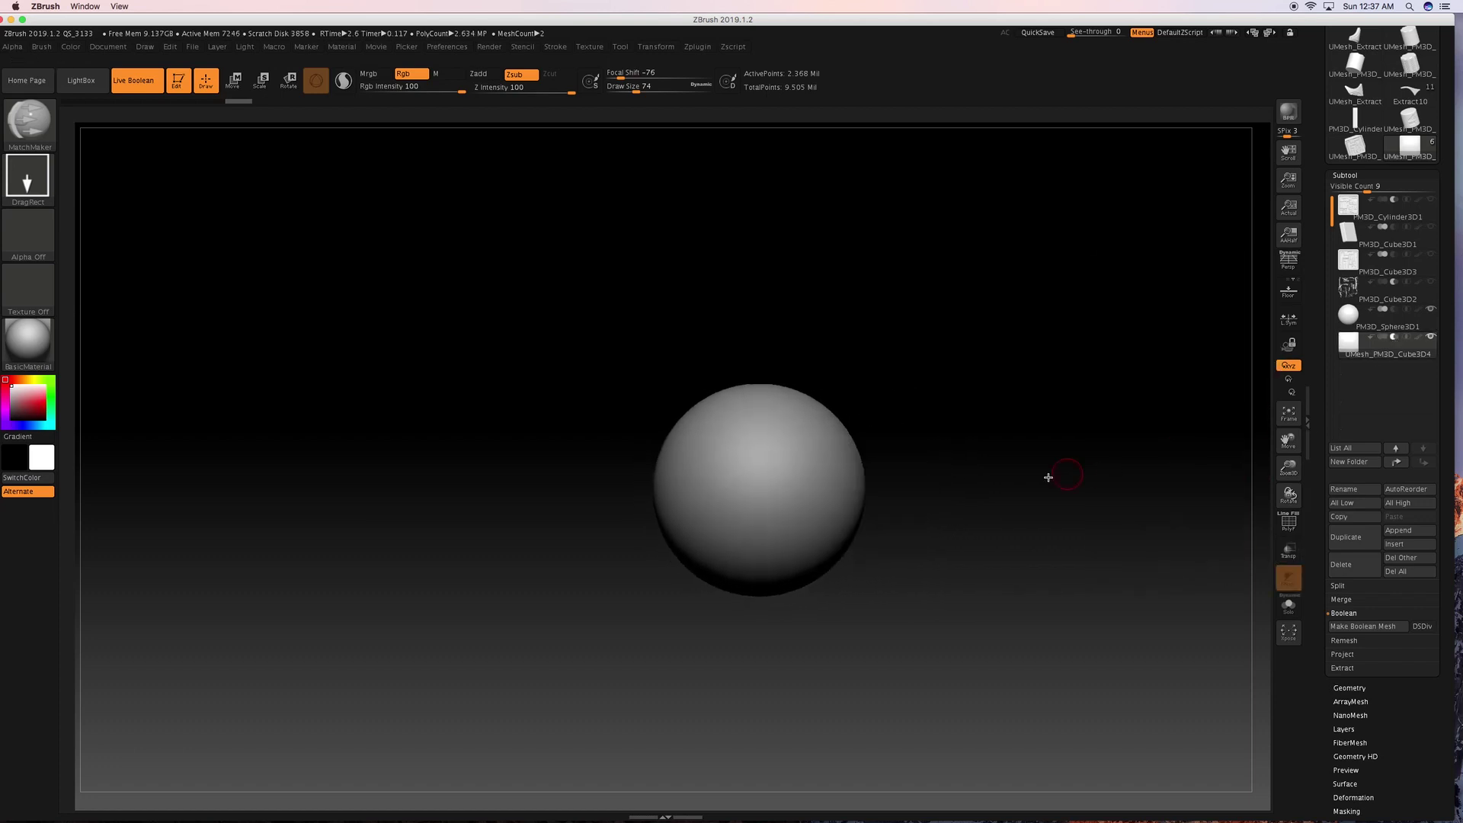
# Move the curved panel into the sphere so its pattern carves into the surface, and return to draw mode.
pyautogui.press('w')
pyautogui.moveTo(884, 491); pyautogui.dragTo(827, 487)
pyautogui.moveTo(981, 494)
pyautogui.mouseDown()
pyautogui.moveTo(960, 497)
pyautogui.moveTo(1011, 535)
pyautogui.moveTo(1056, 507)
pyautogui.mouseUp()
pyautogui.press('q')
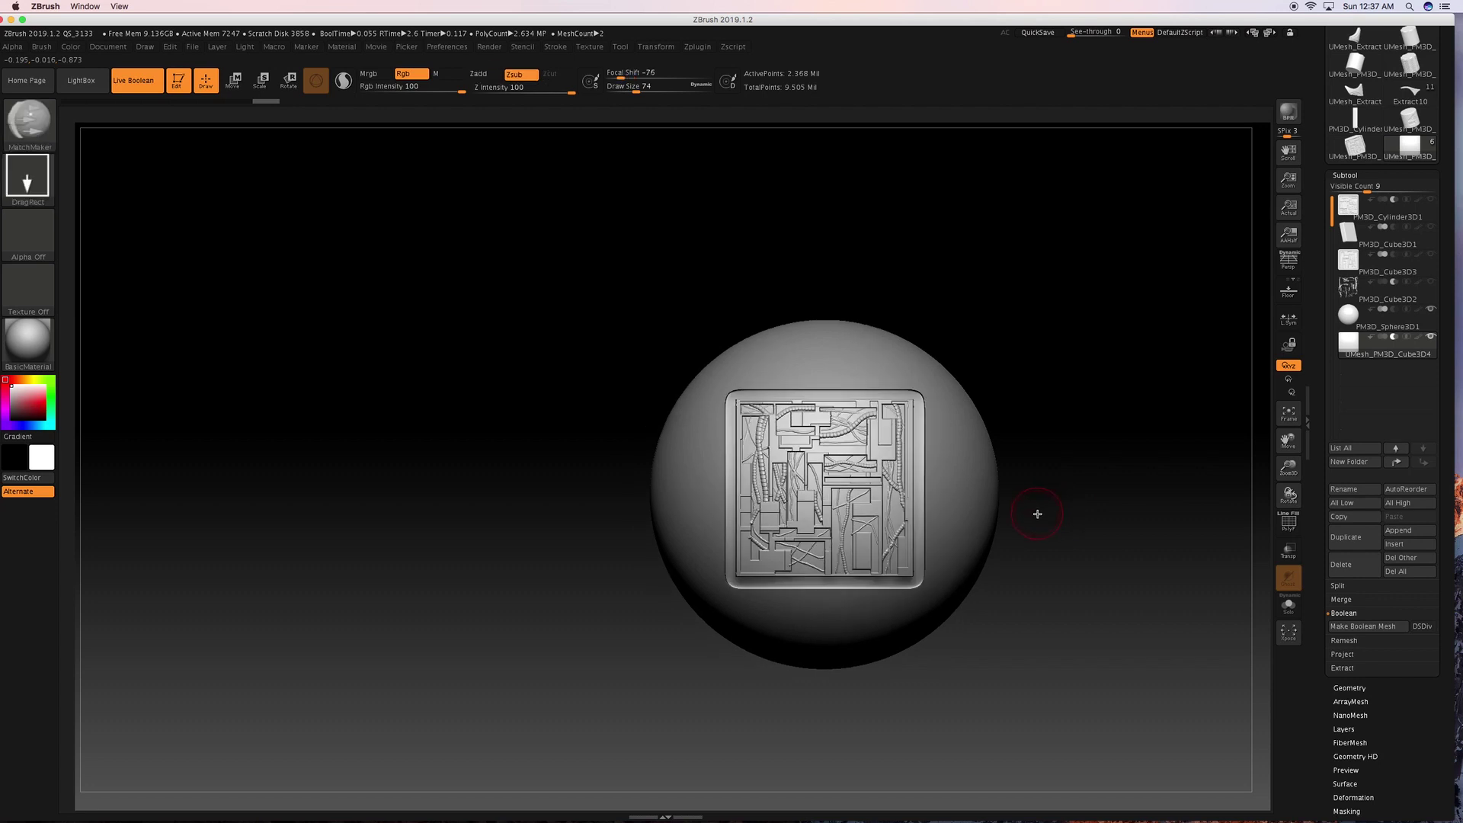
# Trim off one vertical side strip of the curved panel using the TrimCurve brush with a rectangular stroke.
pyautogui.hotkey('ctrl', 'shift')
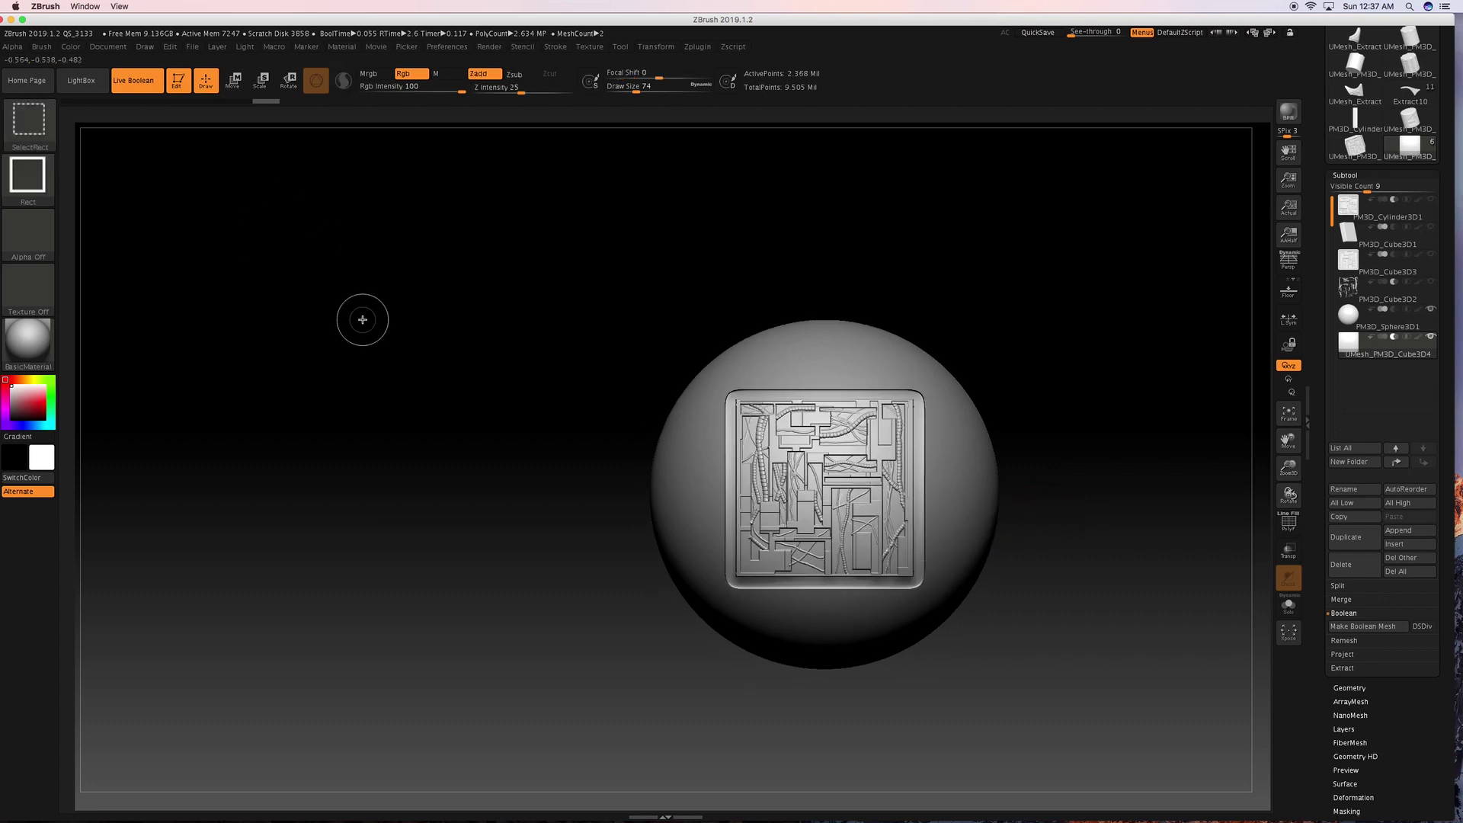
pyautogui.press('alt')
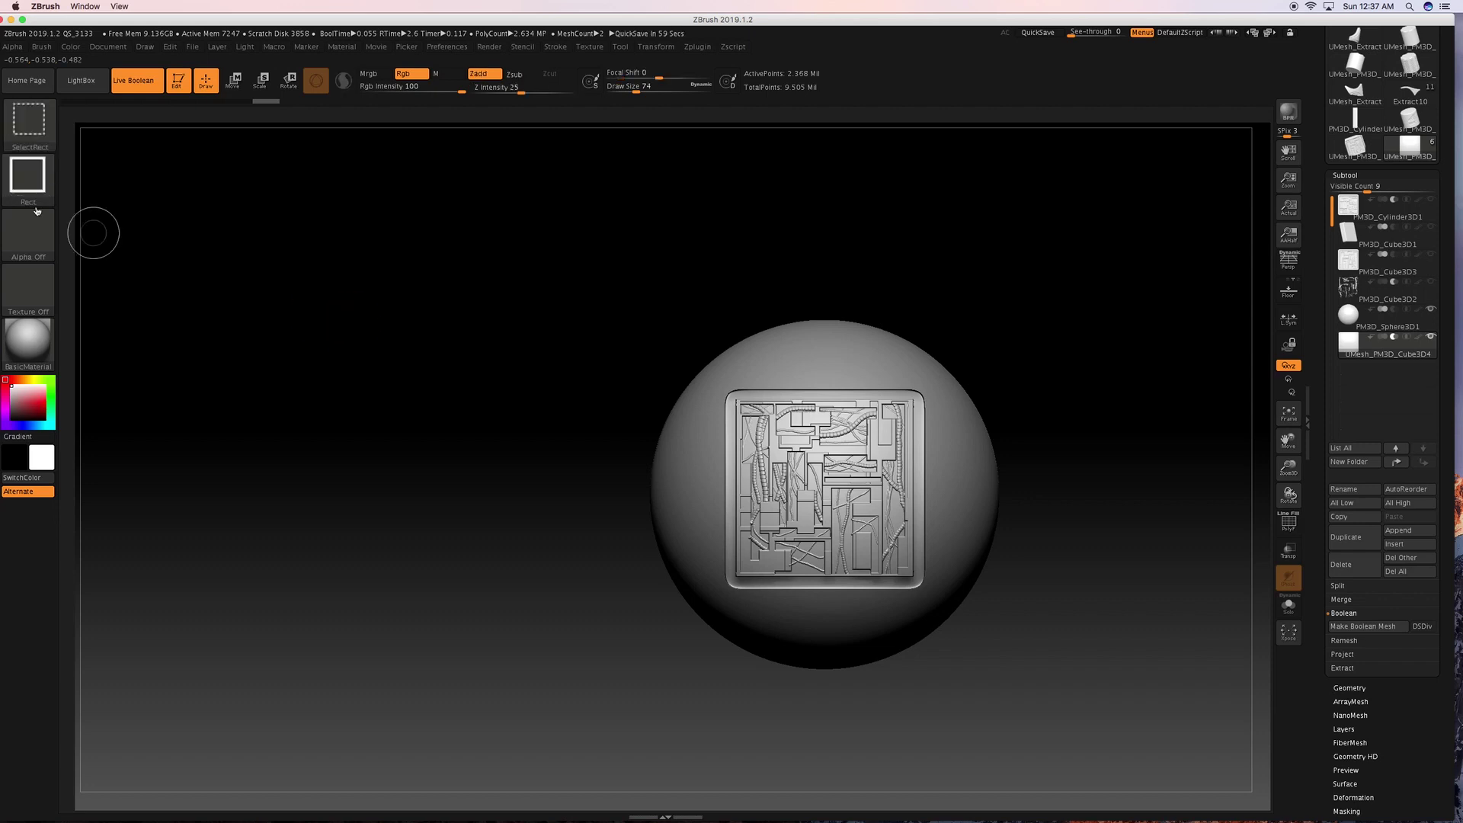
pyautogui.keyDown('ctrl'); pyautogui.keyDown('shift'); pyautogui.click(29, 121); pyautogui.keyUp('shift'); pyautogui.keyUp('ctrl')
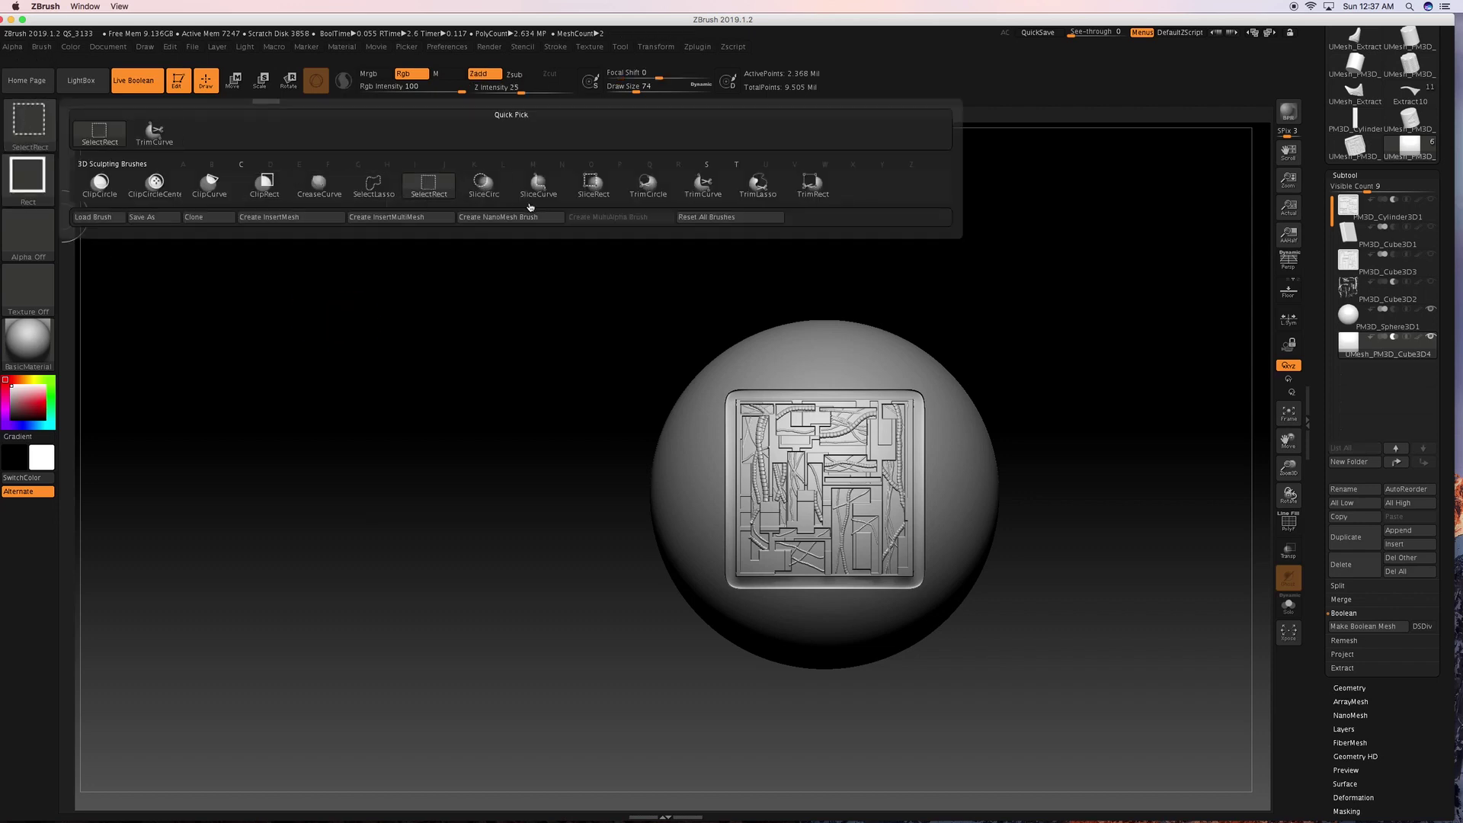
pyautogui.click(703, 183)
pyautogui.keyDown('ctrl'); pyautogui.keyDown('shift'); pyautogui.moveTo(557, 592); pyautogui.dragTo(775, 355); pyautogui.keyUp('shift'); pyautogui.keyUp('ctrl')
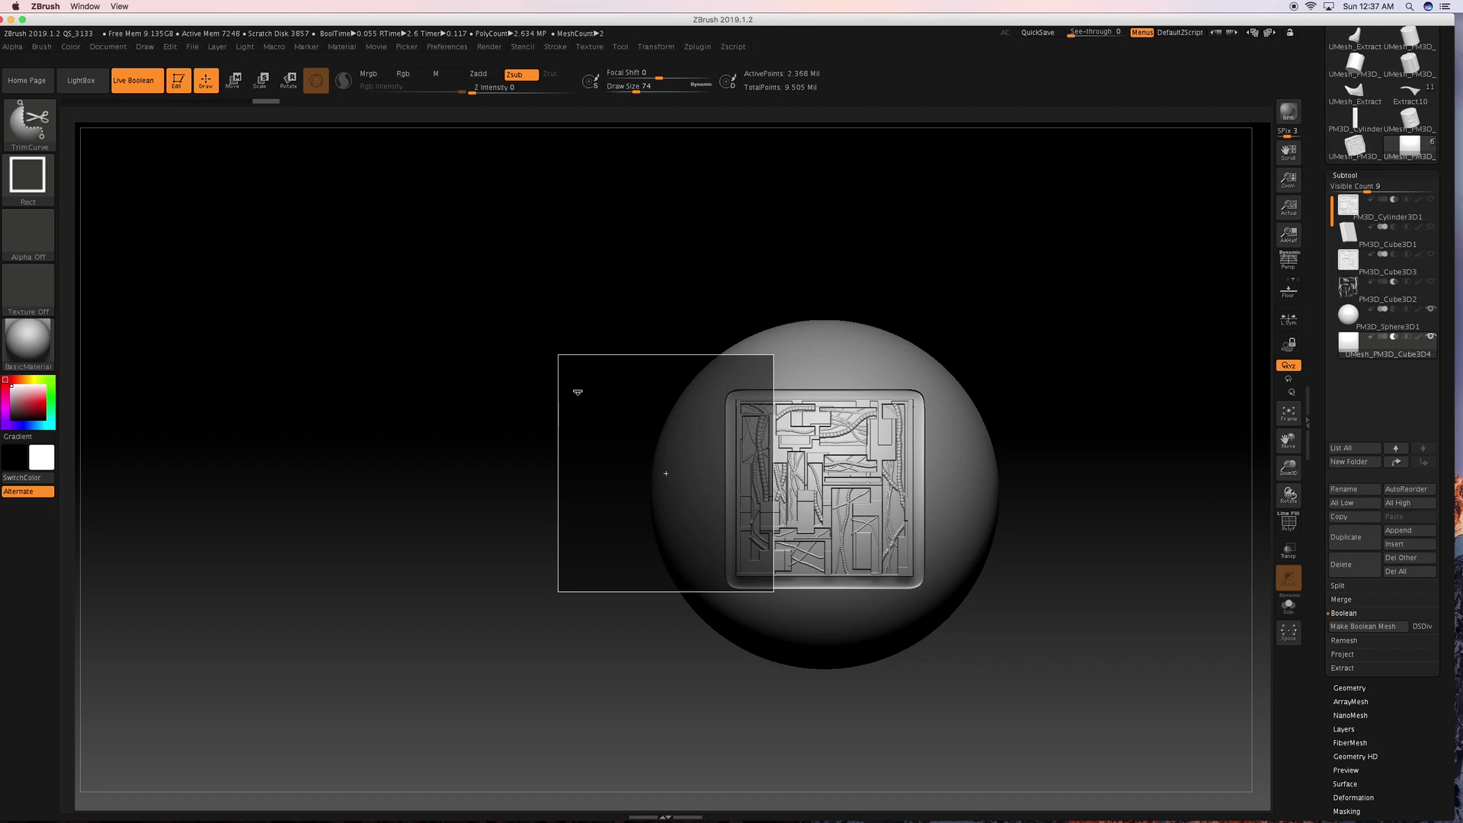
pyautogui.keyDown('ctrl'); pyautogui.keyDown('shift'); pyautogui.moveTo(578, 392); pyautogui.dragTo(578, 391); pyautogui.keyUp('shift'); pyautogui.keyUp('ctrl')
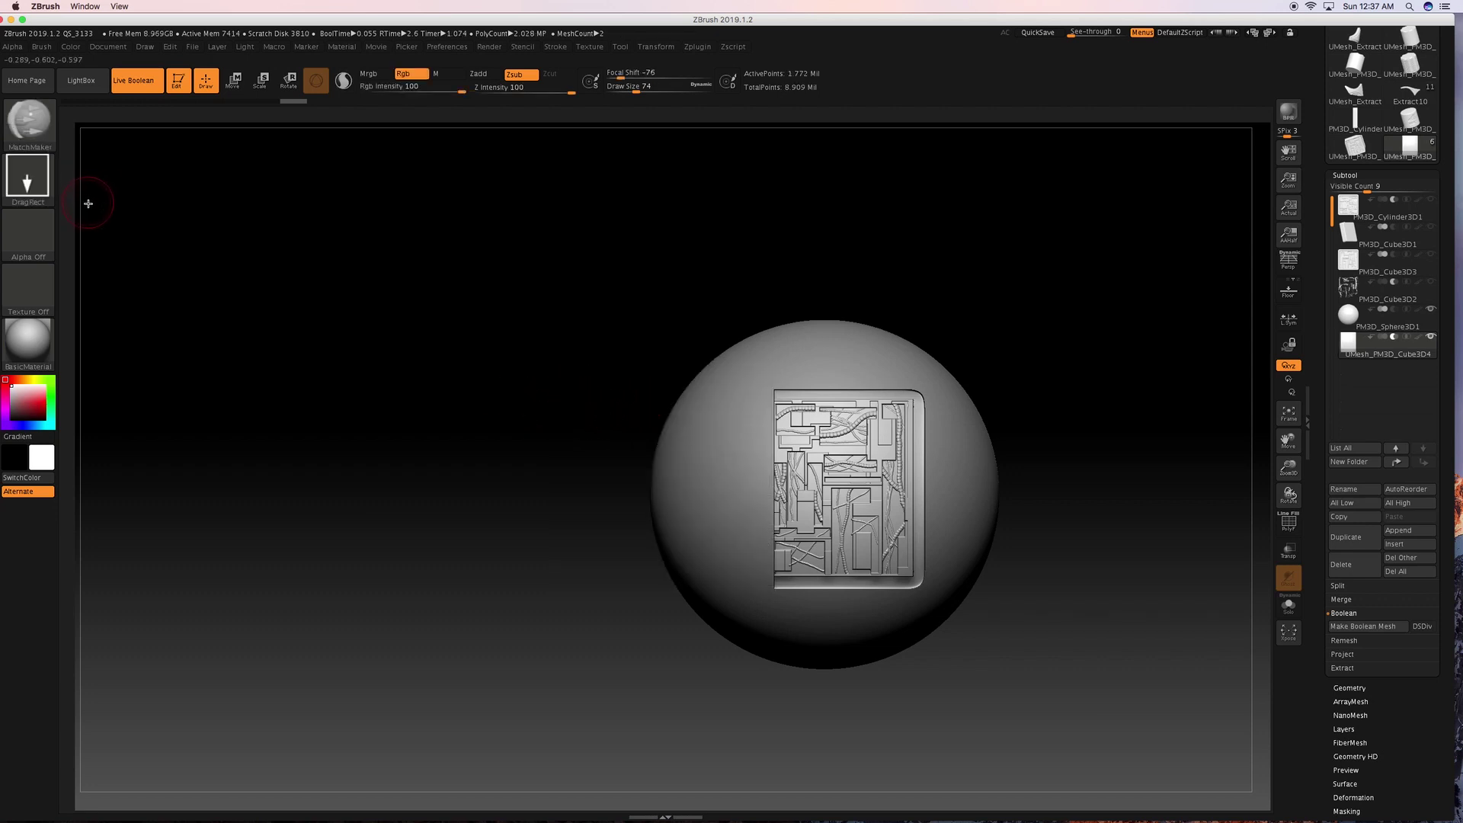
# Switch the TrimCurve stroke to Curve and slice the lower and upper outer corners off the curved panel diagonally.
pyautogui.keyDown('ctrl'); pyautogui.keyDown('shift'); pyautogui.click(29, 177); pyautogui.keyUp('shift'); pyautogui.keyUp('ctrl')
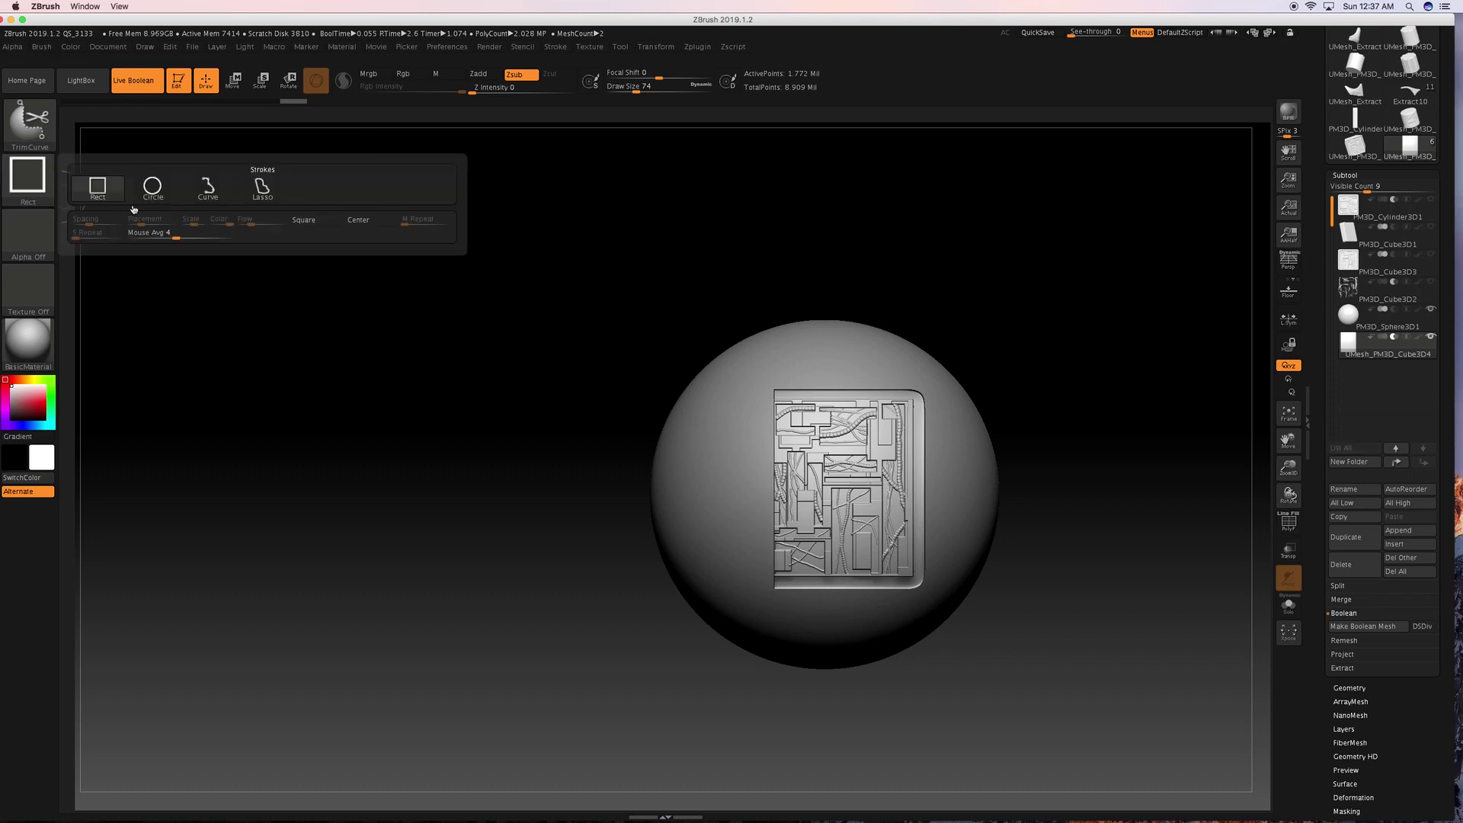
pyautogui.click(207, 186)
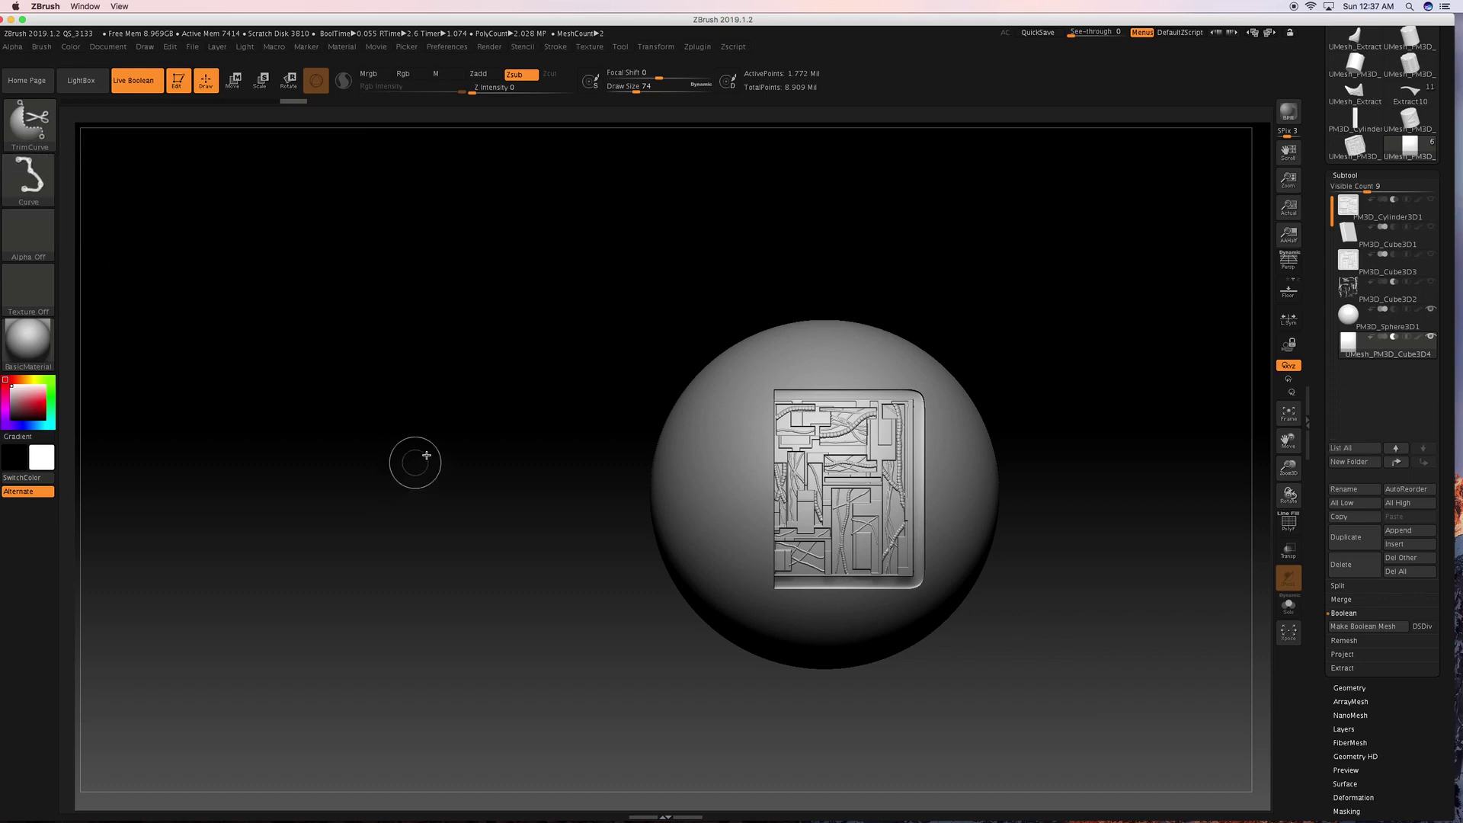
pyautogui.keyDown('ctrl'); pyautogui.keyDown('shift'); pyautogui.moveTo(1043, 403); pyautogui.dragTo(730, 717); pyautogui.keyUp('shift'); pyautogui.keyUp('ctrl')
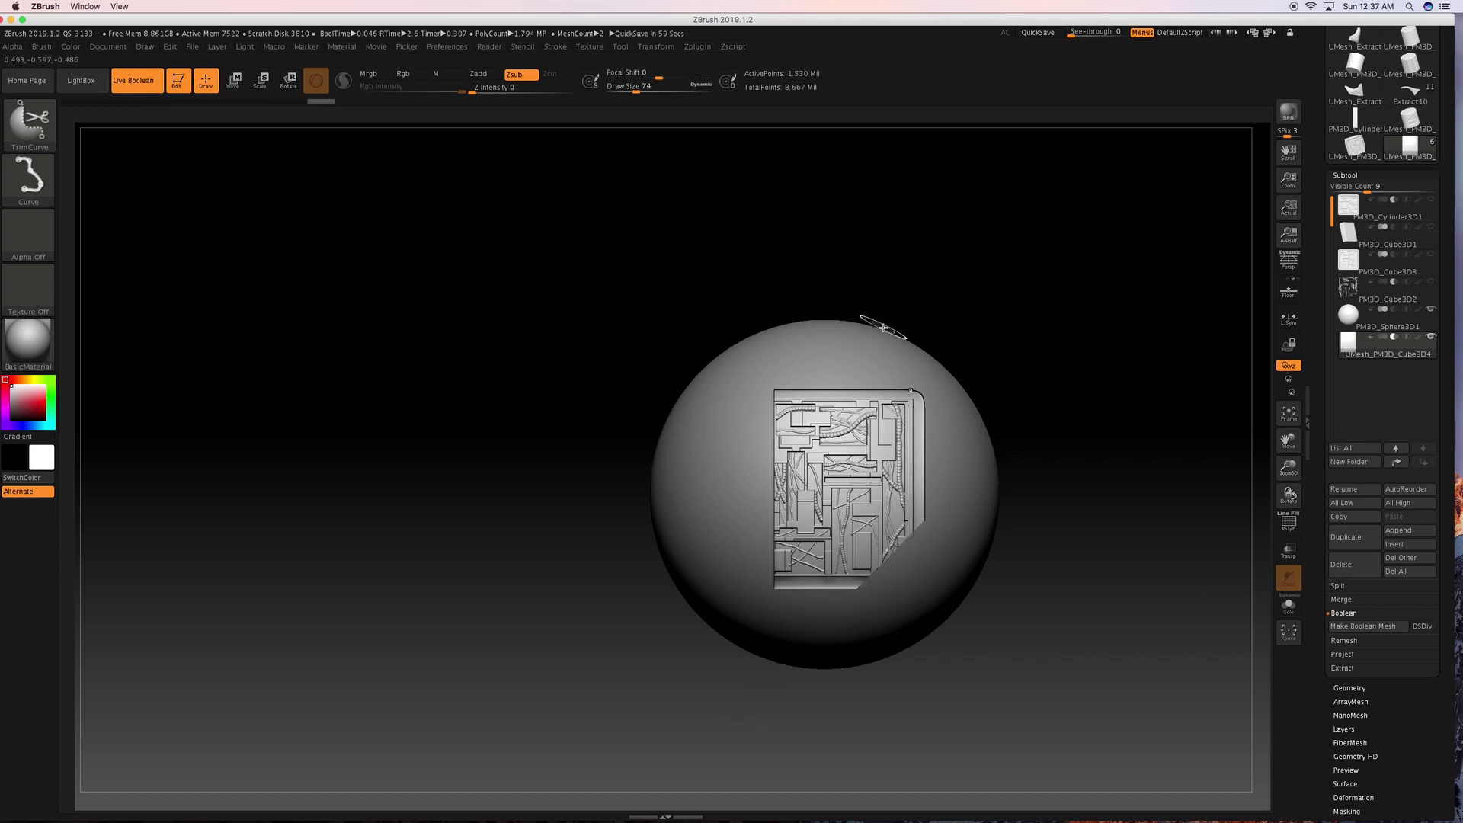
pyautogui.keyDown('ctrl'); pyautogui.keyDown('shift'); pyautogui.moveTo(887, 305); pyautogui.dragTo(1128, 643); pyautogui.keyUp('shift'); pyautogui.keyUp('ctrl')
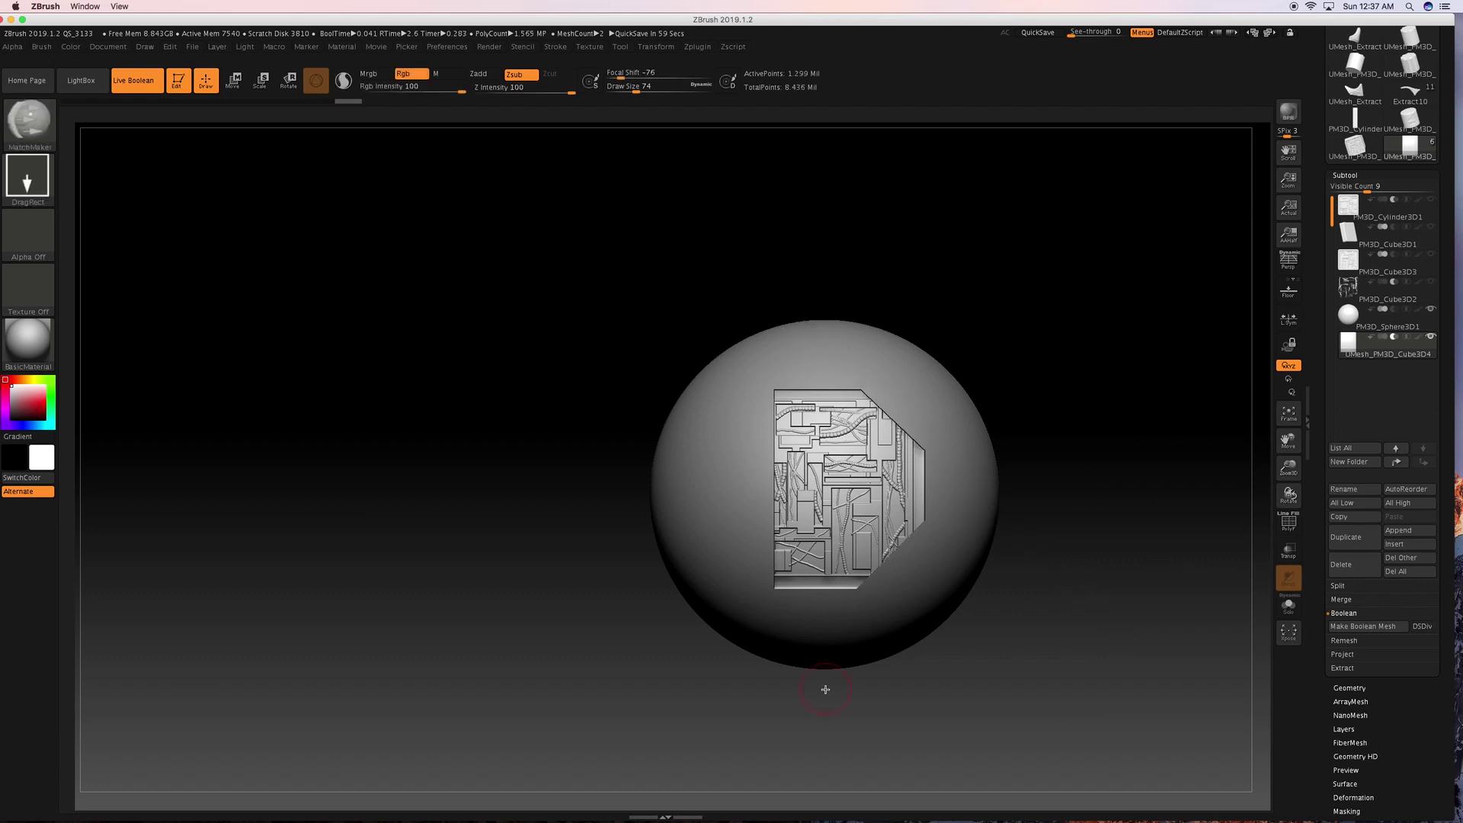
# Select the sphere PM3D_Sphere3D1 and make a Boolean mesh from it and the trimmed panel.
pyautogui.moveTo(1044, 418); pyautogui.dragTo(1091, 433)
pyautogui.press('w')
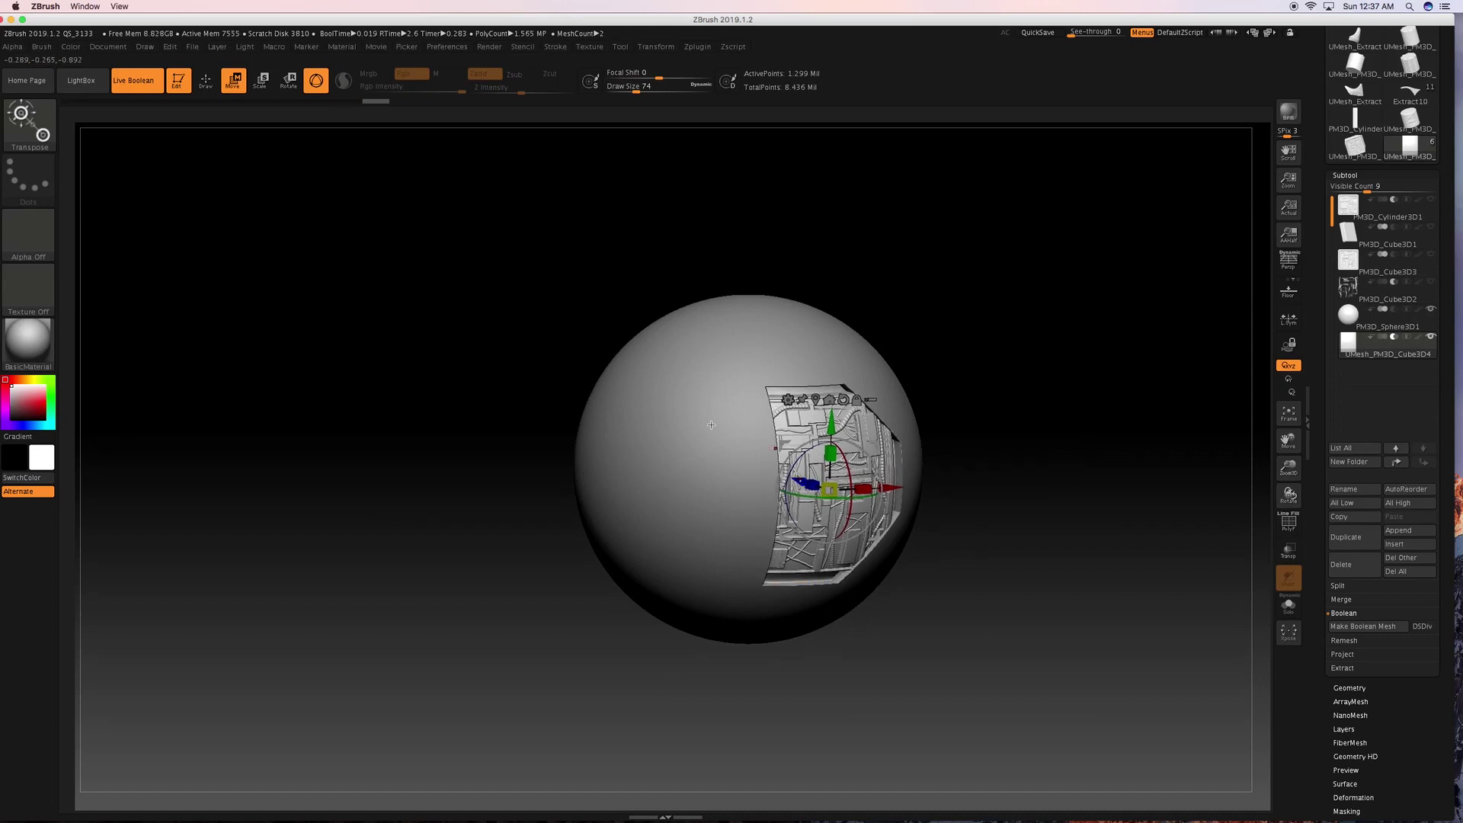
pyautogui.press('q')
pyautogui.keyDown('alt'); pyautogui.click(706, 432); pyautogui.keyUp('alt')
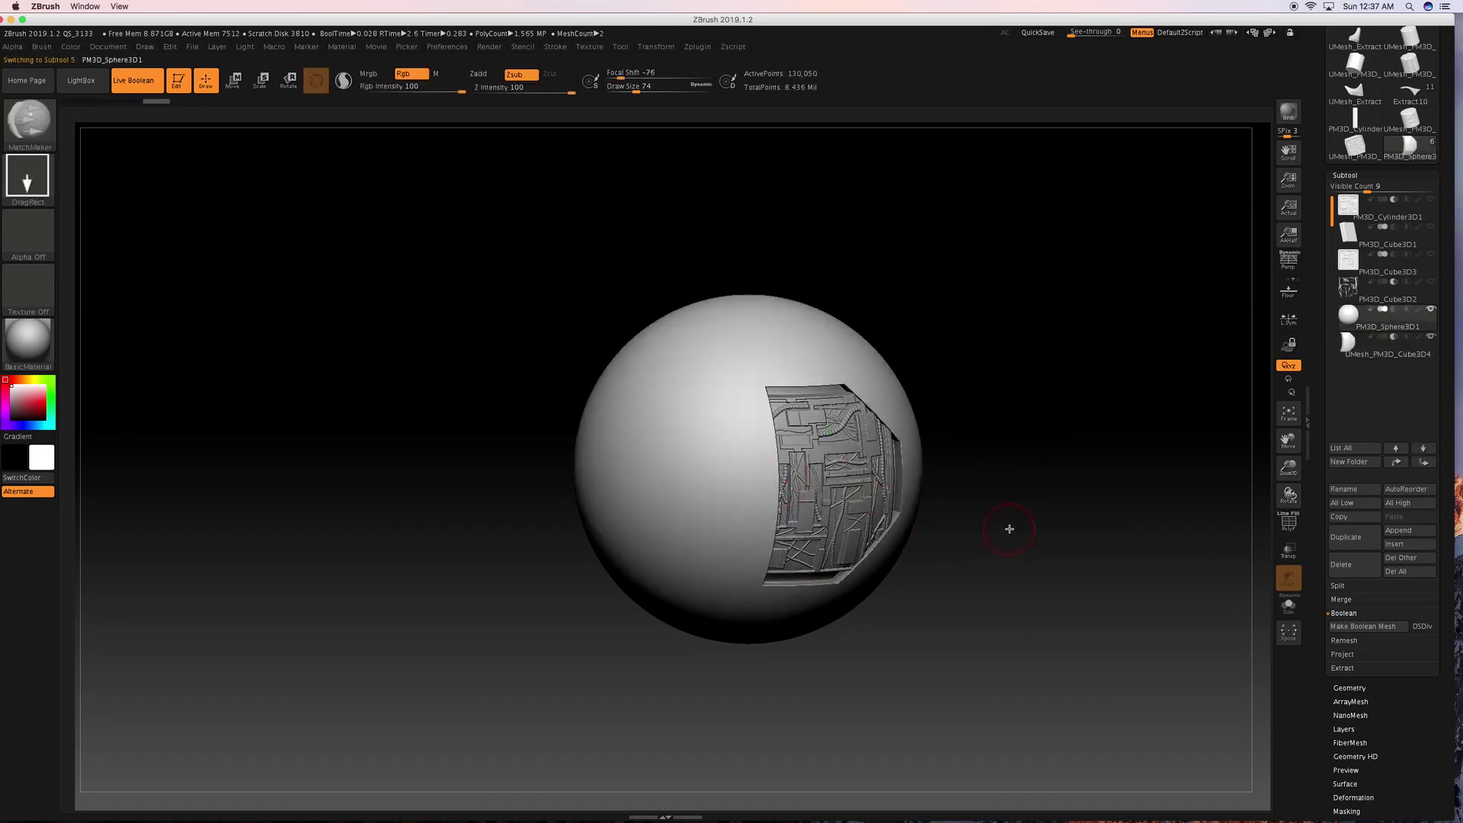
pyautogui.moveTo(1010, 529)
pyautogui.mouseDown()
pyautogui.moveTo(990, 512)
pyautogui.moveTo(976, 545)
pyautogui.moveTo(1011, 534)
pyautogui.mouseUp()
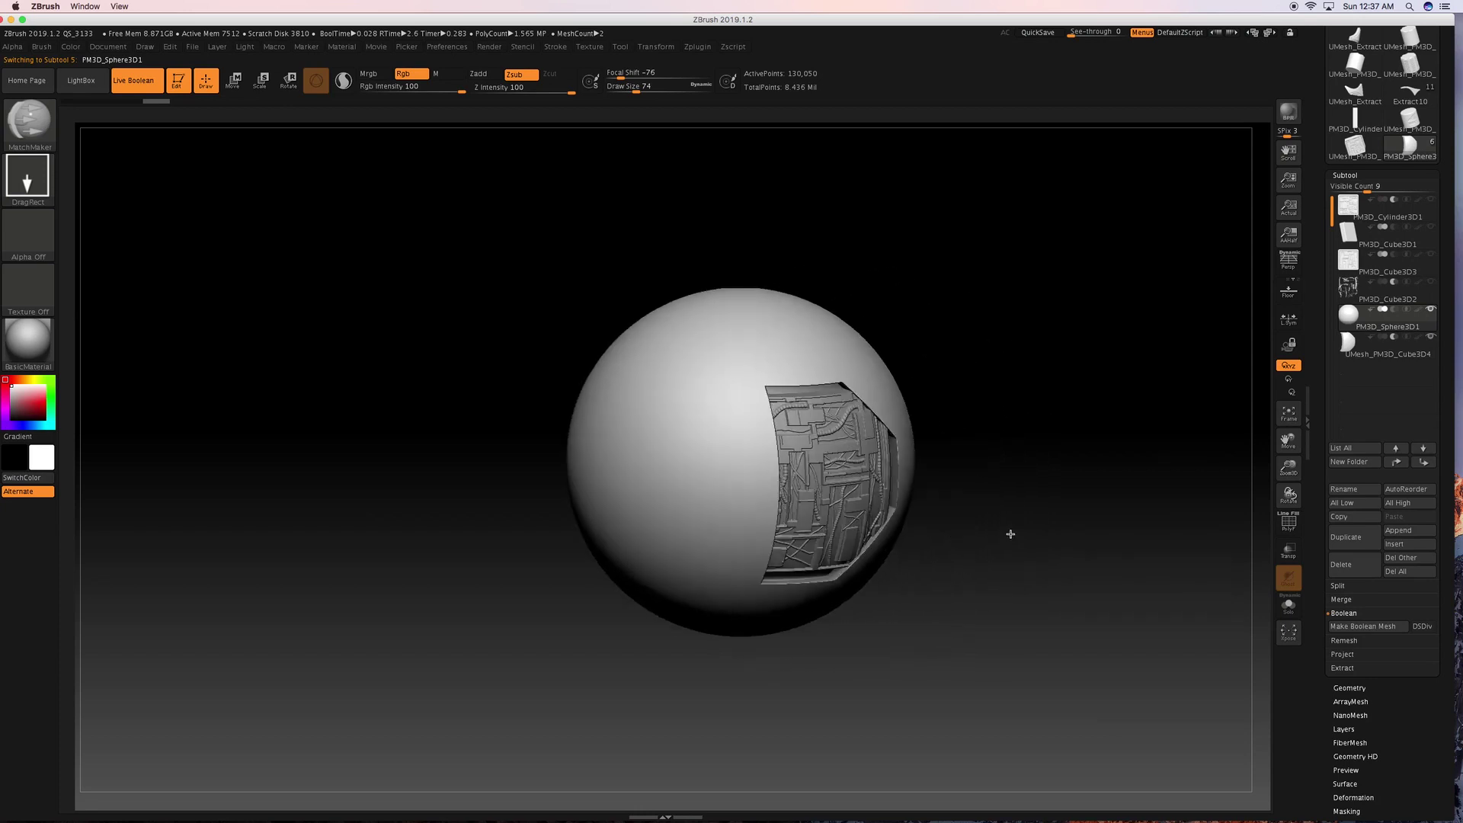
pyautogui.click(1420, 537)
pyautogui.click(1347, 628)
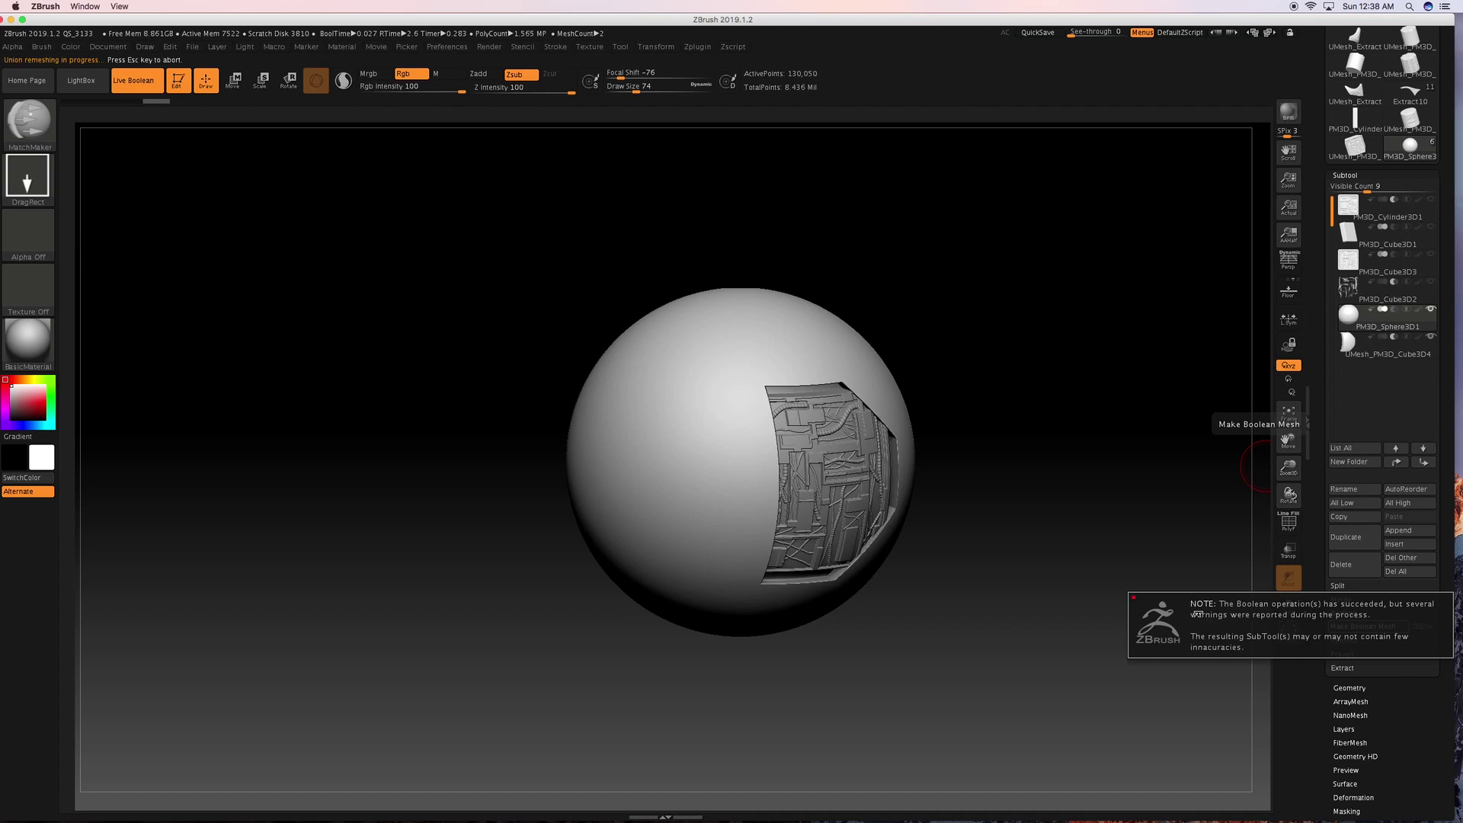
# Append the newly made Boolean mesh of the carved sphere as a subtool, select it and isolate it with Solo.
pyautogui.moveTo(1130, 530); pyautogui.dragTo(1121, 520)
pyautogui.click(1404, 561)
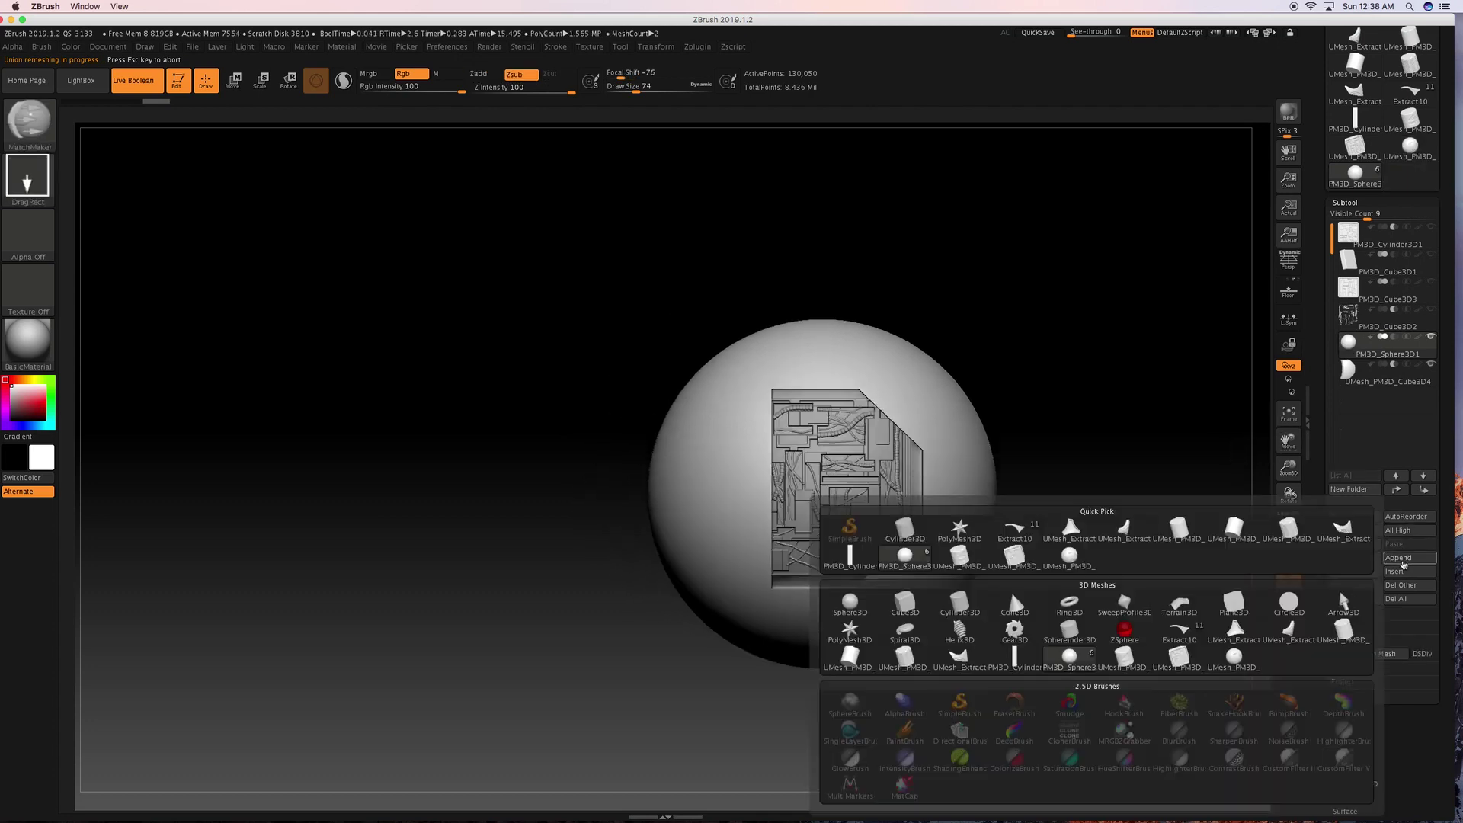
pyautogui.click(1141, 596)
pyautogui.click(1400, 557)
pyautogui.click(1069, 565)
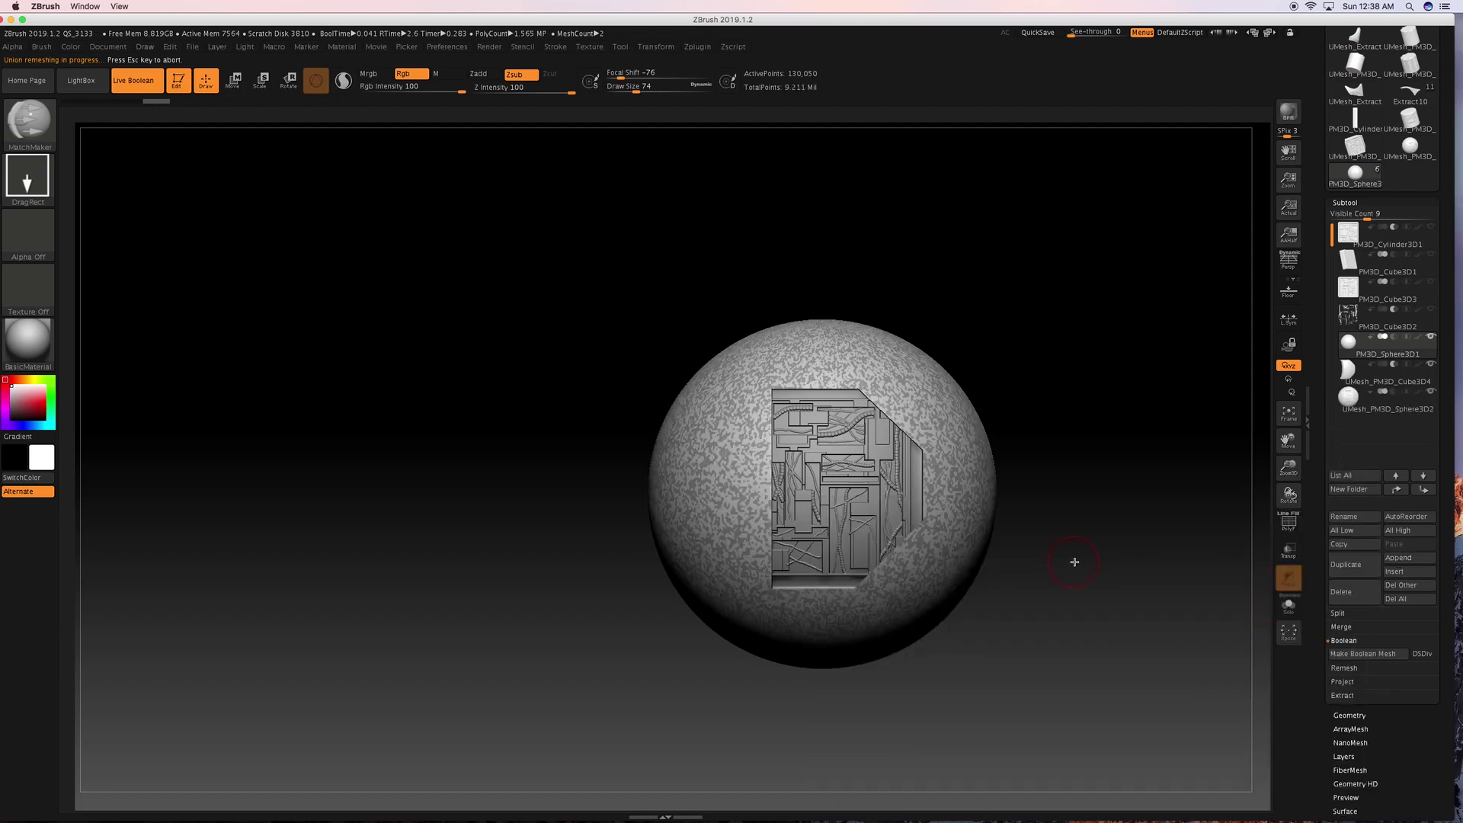
pyautogui.click(1354, 404)
pyautogui.click(1288, 606)
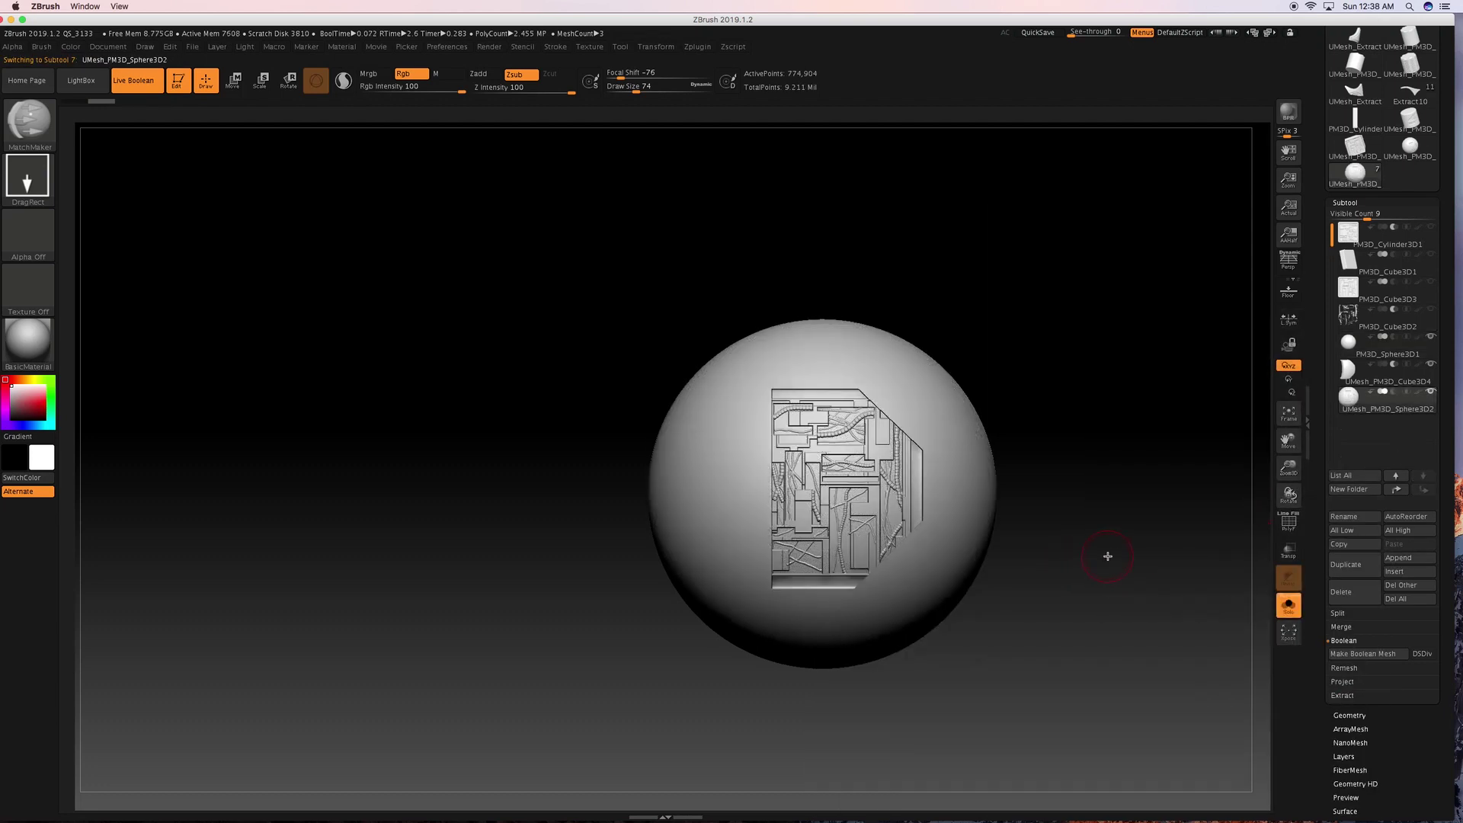
# Examine the carved sphere's baked geometry and polygroups from several angles with polyframe shown, and turn polyframe off again.
pyautogui.moveTo(1104, 556); pyautogui.dragTo(1157, 548)
pyautogui.keyDown('alt'); pyautogui.moveTo(1054, 533); pyautogui.dragTo(1073, 606); pyautogui.keyUp('alt')
pyautogui.moveTo(1070, 565)
pyautogui.mouseDown()
pyautogui.moveTo(1049, 552)
pyautogui.moveTo(1042, 565)
pyautogui.mouseUp()
pyautogui.hotkey('shift', 'f')
pyautogui.moveTo(1173, 402)
pyautogui.mouseDown()
pyautogui.moveTo(1163, 424)
pyautogui.moveTo(1178, 452)
pyautogui.moveTo(1190, 424)
pyautogui.mouseUp()
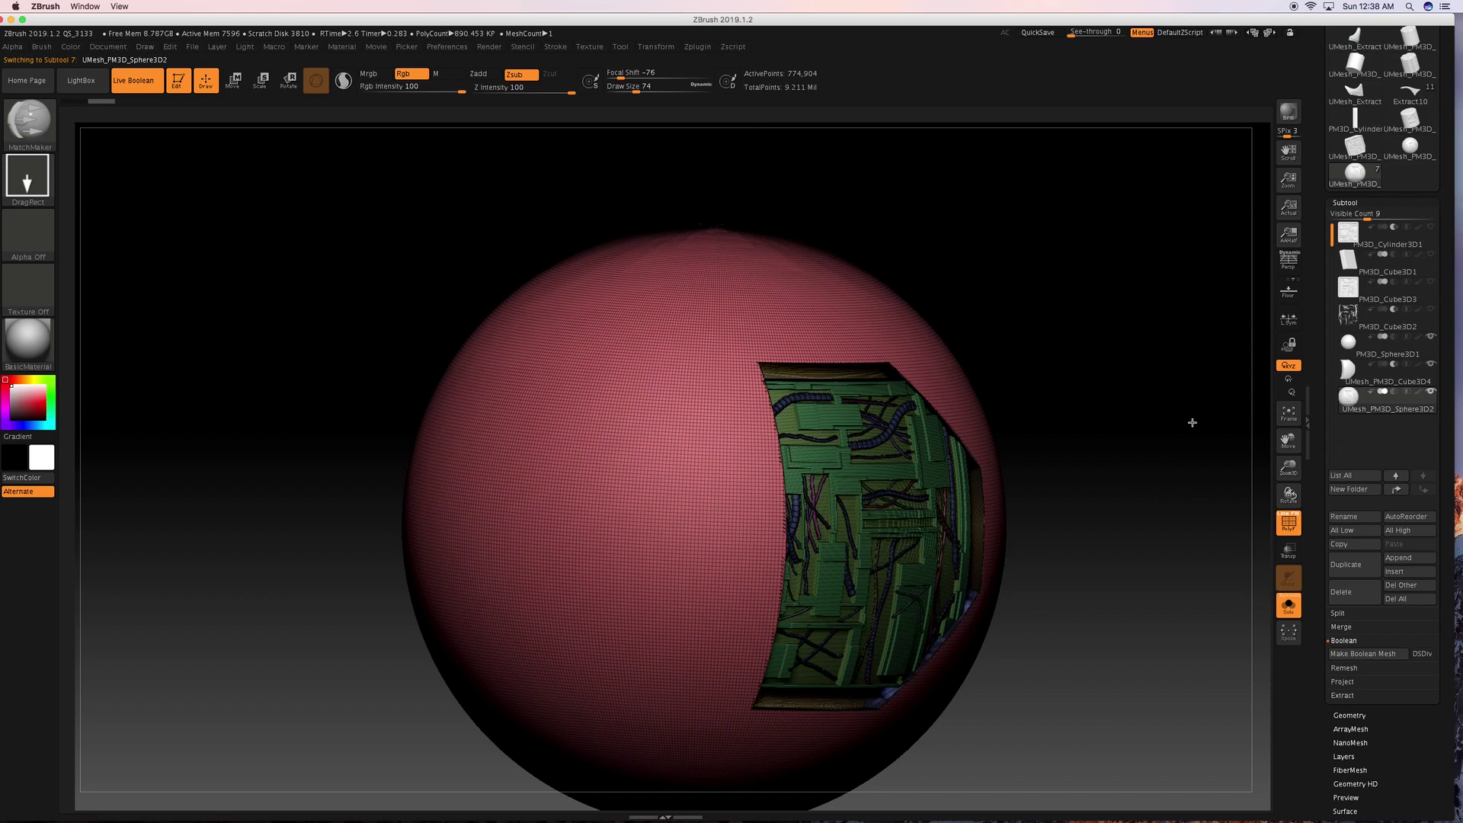
pyautogui.hotkey('shift', 'f')
pyautogui.keyDown('alt'); pyautogui.moveTo(1143, 556); pyautogui.dragTo(1143, 488); pyautogui.keyUp('alt')
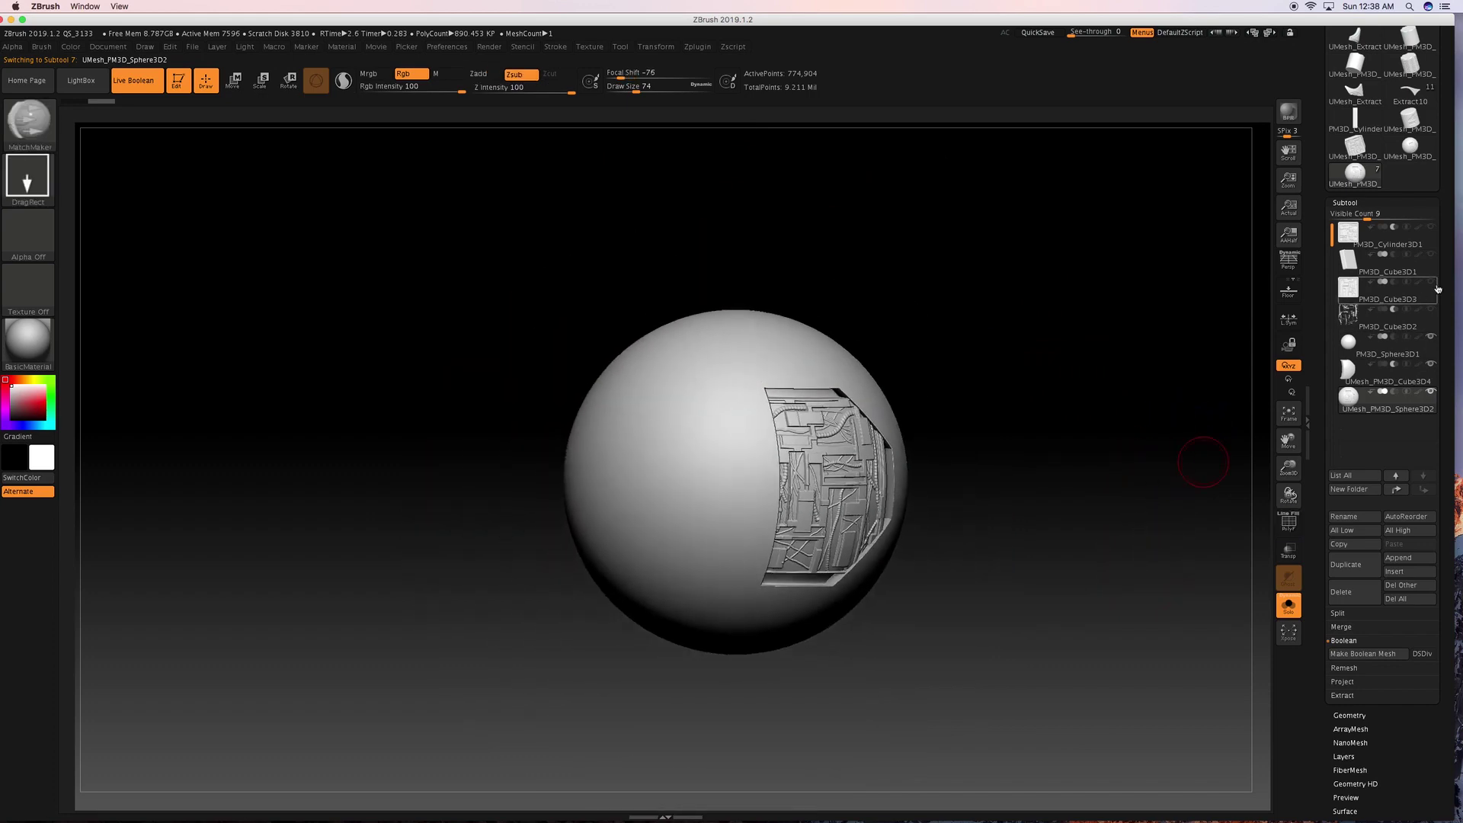
# Select the panel subtool UMesh_PM3D_Cube3D4 and undo its trims and MatchMaker curving back to the flat panel.
pyautogui.click(1346, 368)
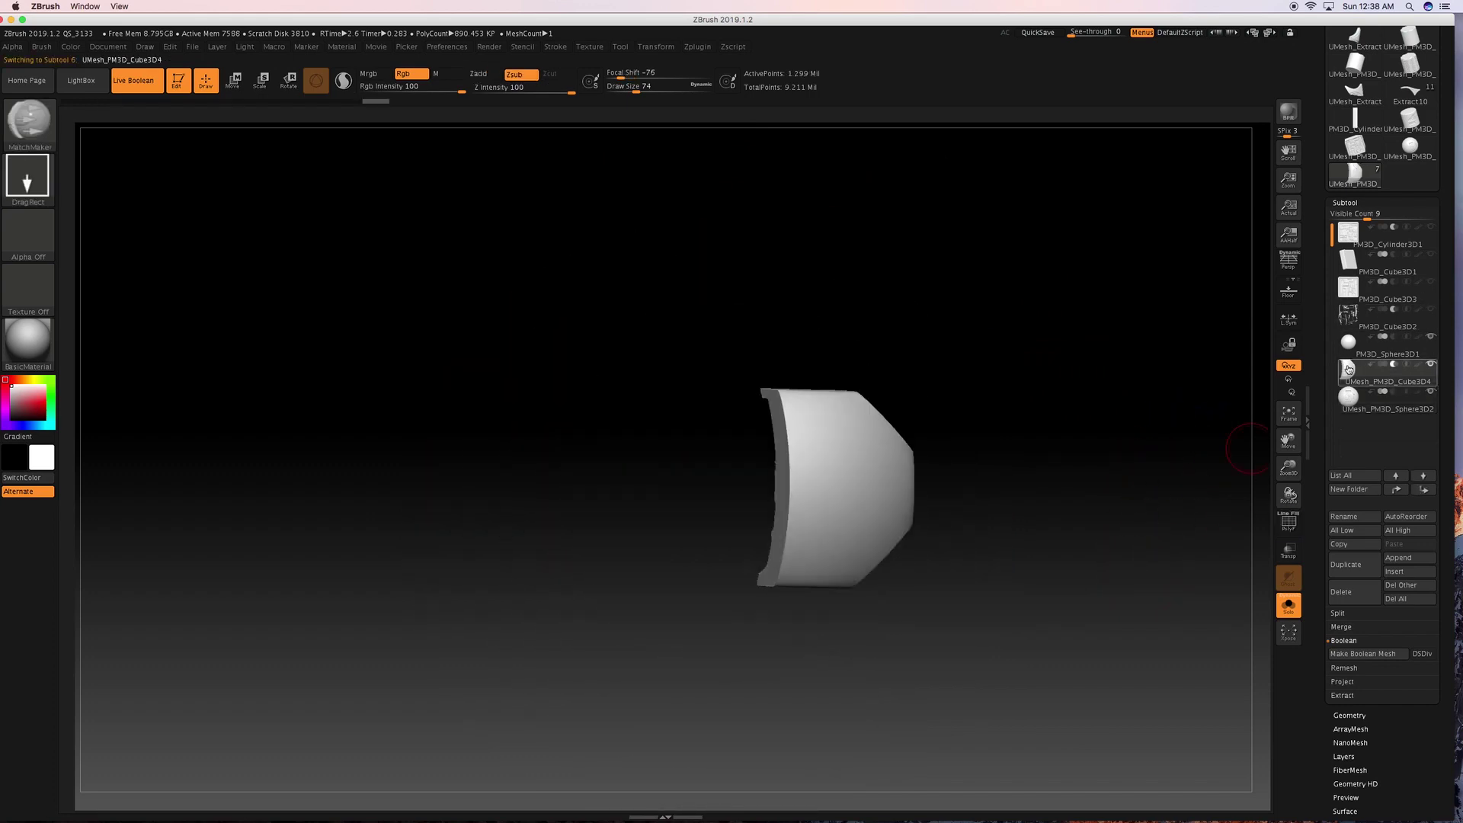
pyautogui.click(1348, 352)
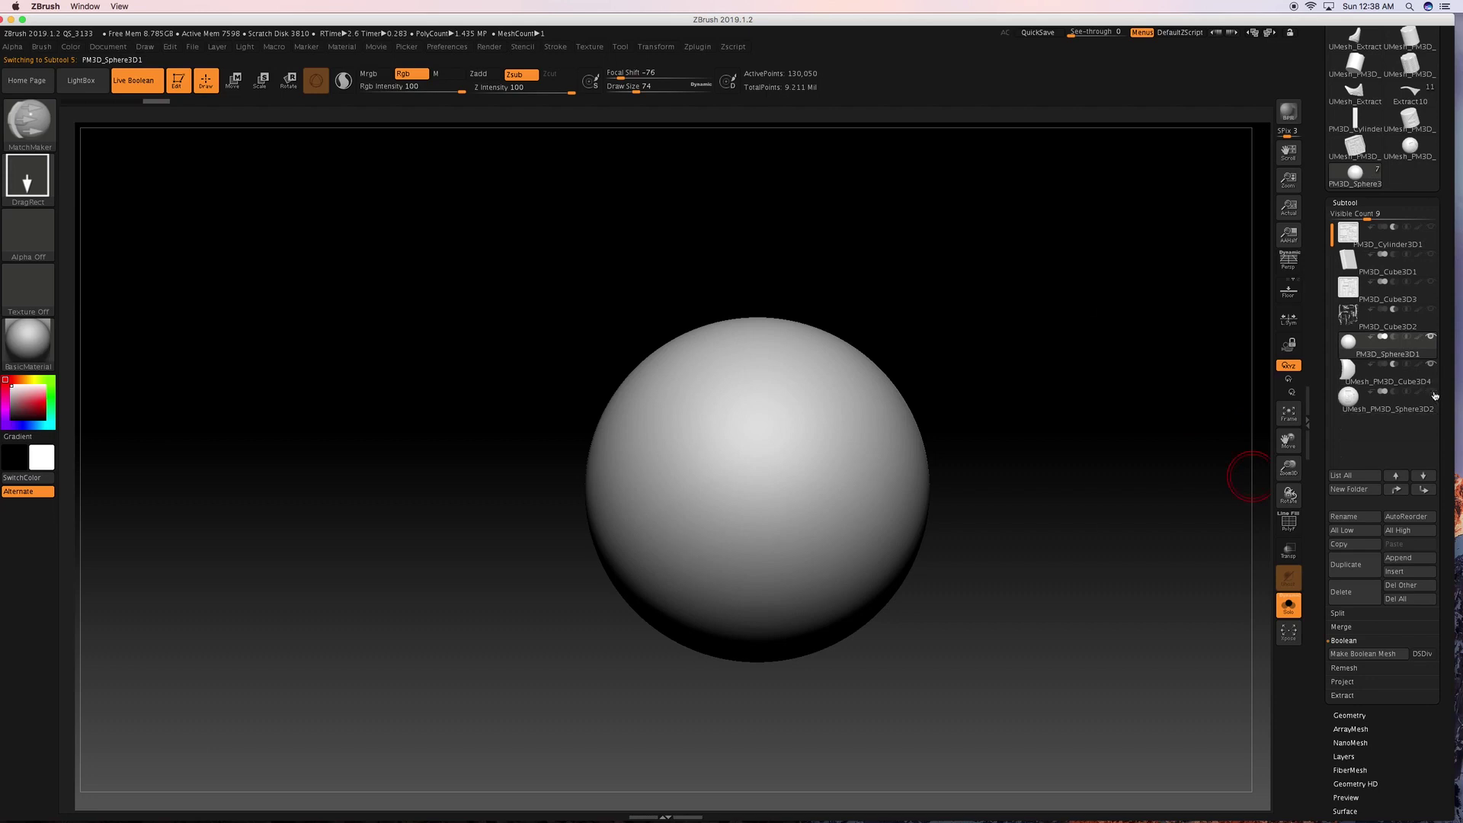
pyautogui.click(1349, 373)
pyautogui.press('ctrl')
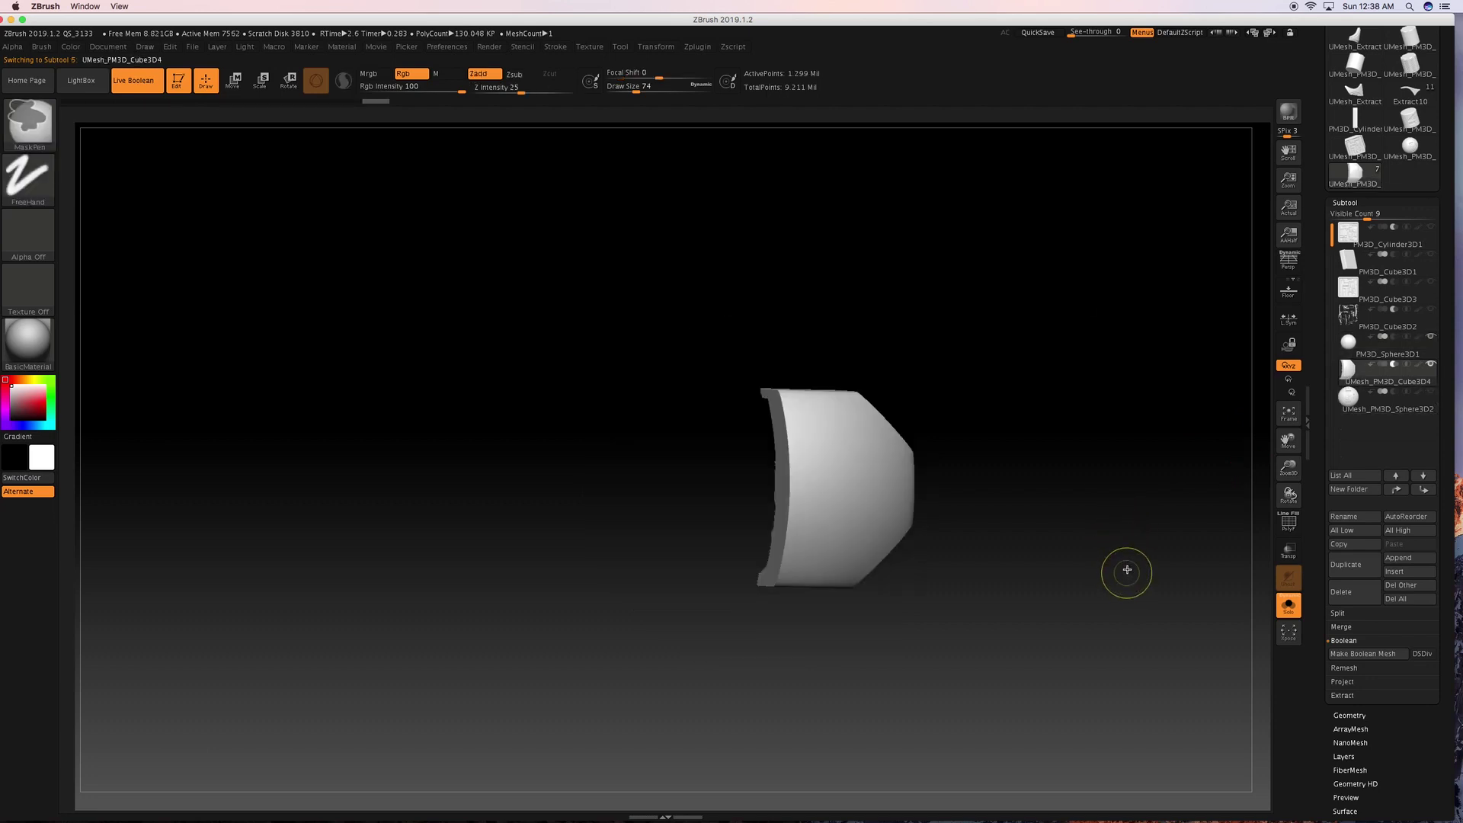
pyautogui.hotkey('ctrl', 'z')
pyautogui.hotkey('ctrl', 'z')
pyautogui.hotkey('ctrl', 'z')
pyautogui.hotkey('ctrl', 'z')
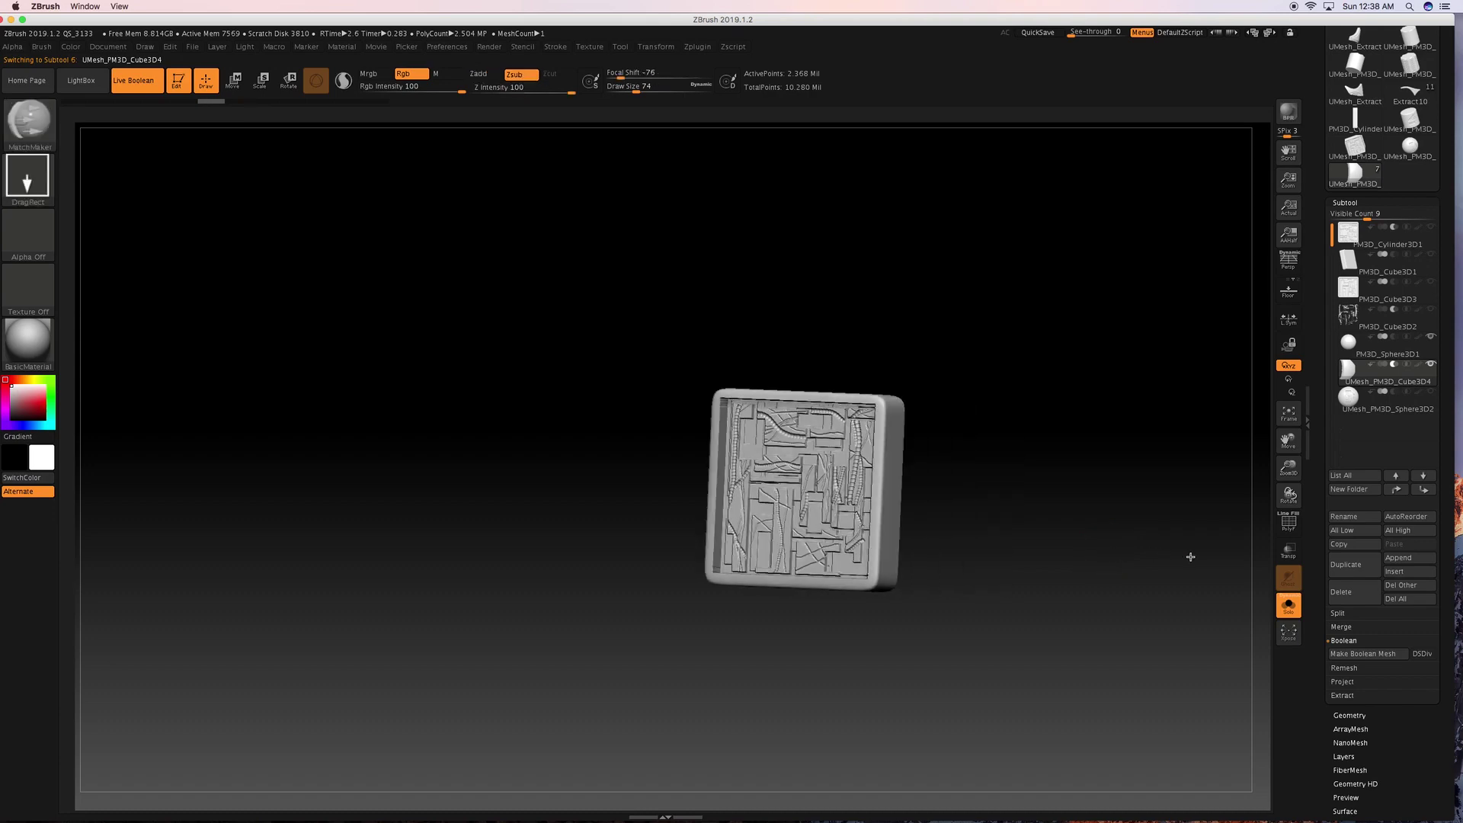
# Frame the flat panel with polyframe displayed and enable Project in its DynaMesh settings.
pyautogui.press('f')
pyautogui.hotkey('shift', 'f')
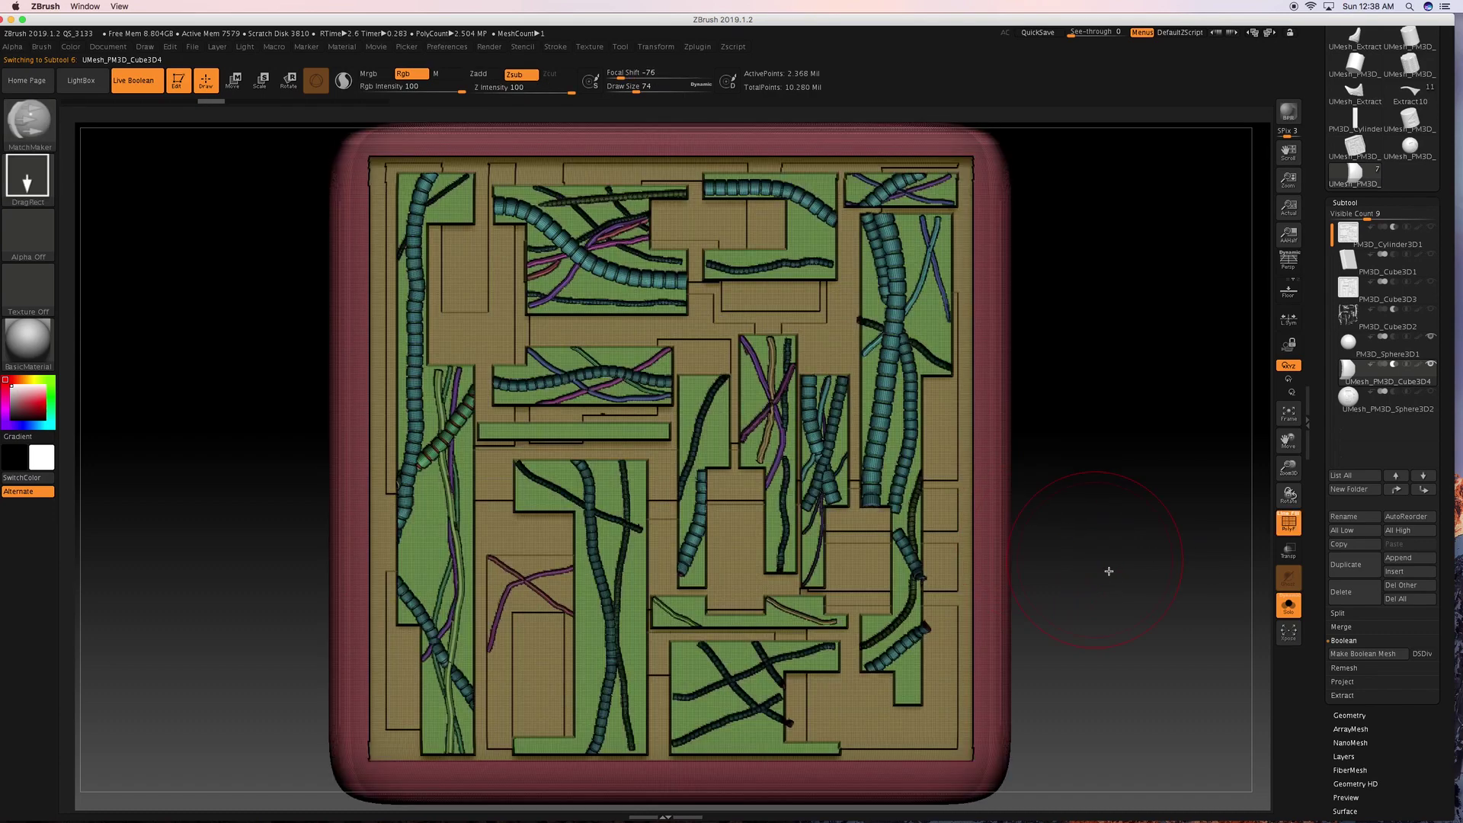
pyautogui.moveTo(1131, 569)
pyautogui.keyDown('alt'); pyautogui.mouseDown()
pyautogui.moveTo(1121, 539)
pyautogui.moveTo(1127, 567)
pyautogui.mouseUp(); pyautogui.keyUp('alt')
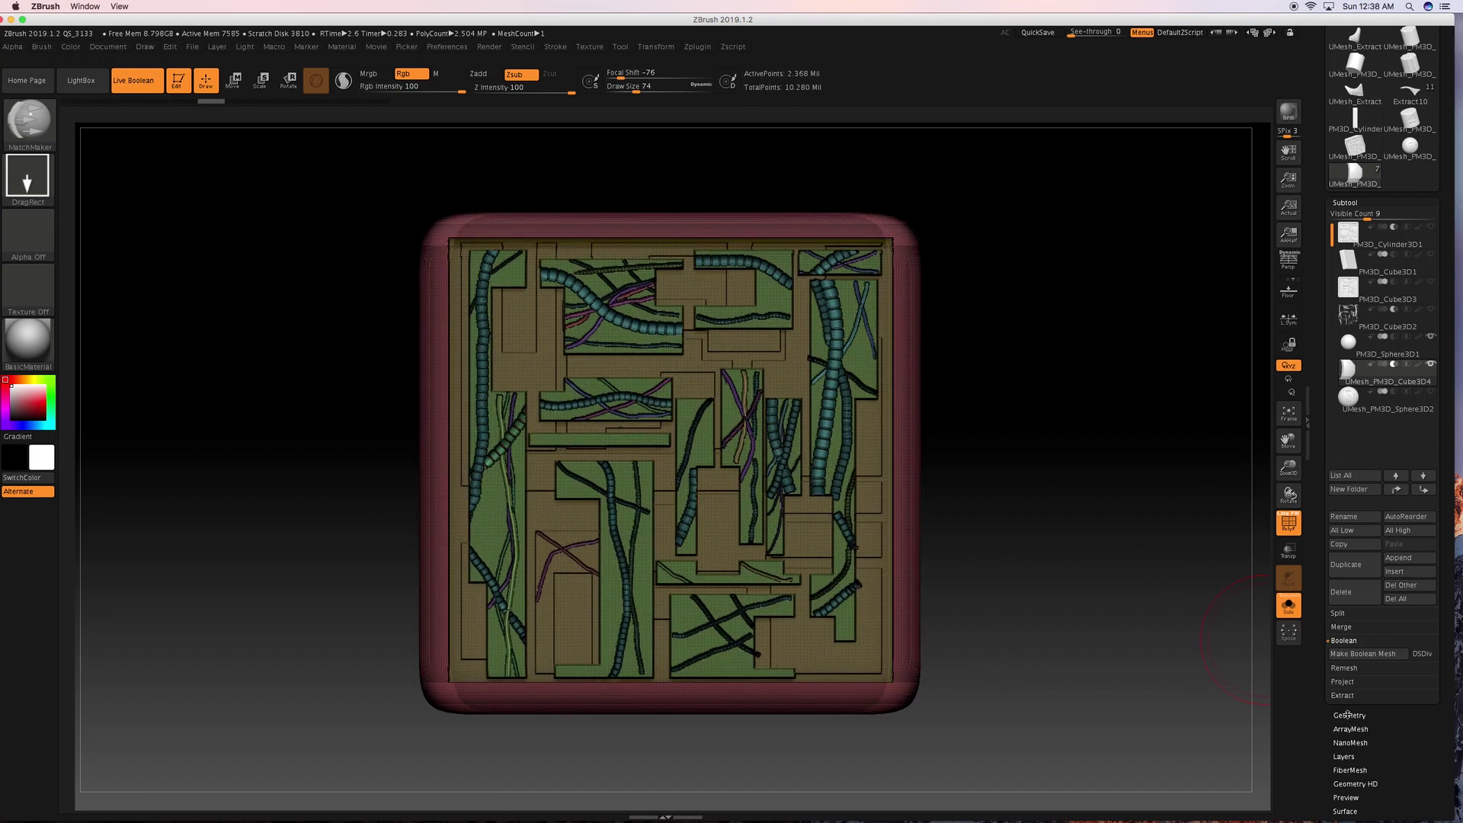
pyautogui.scroll(-1, 1347, 714)
pyautogui.click(1349, 689)
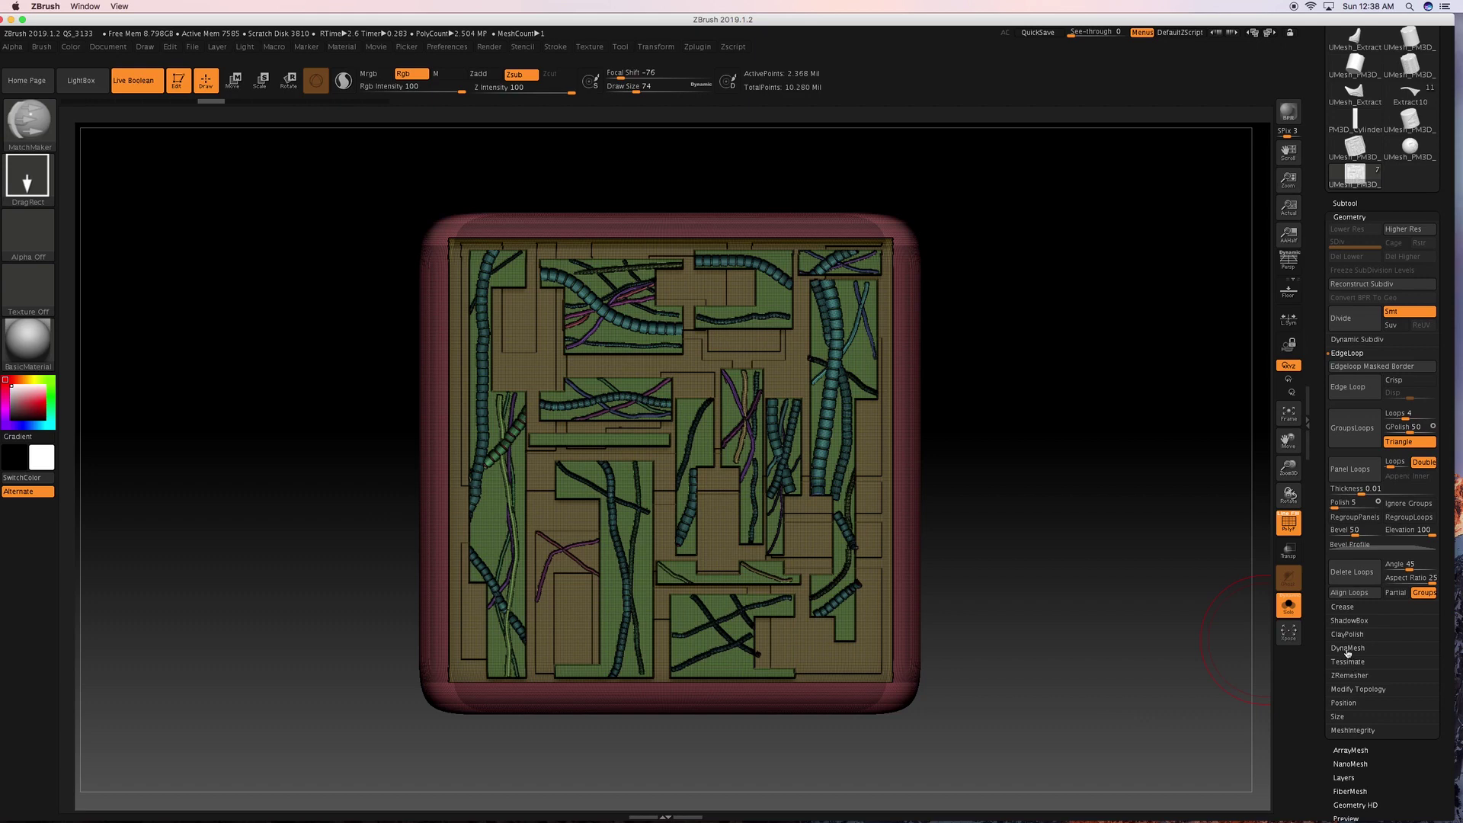
pyautogui.click(1348, 649)
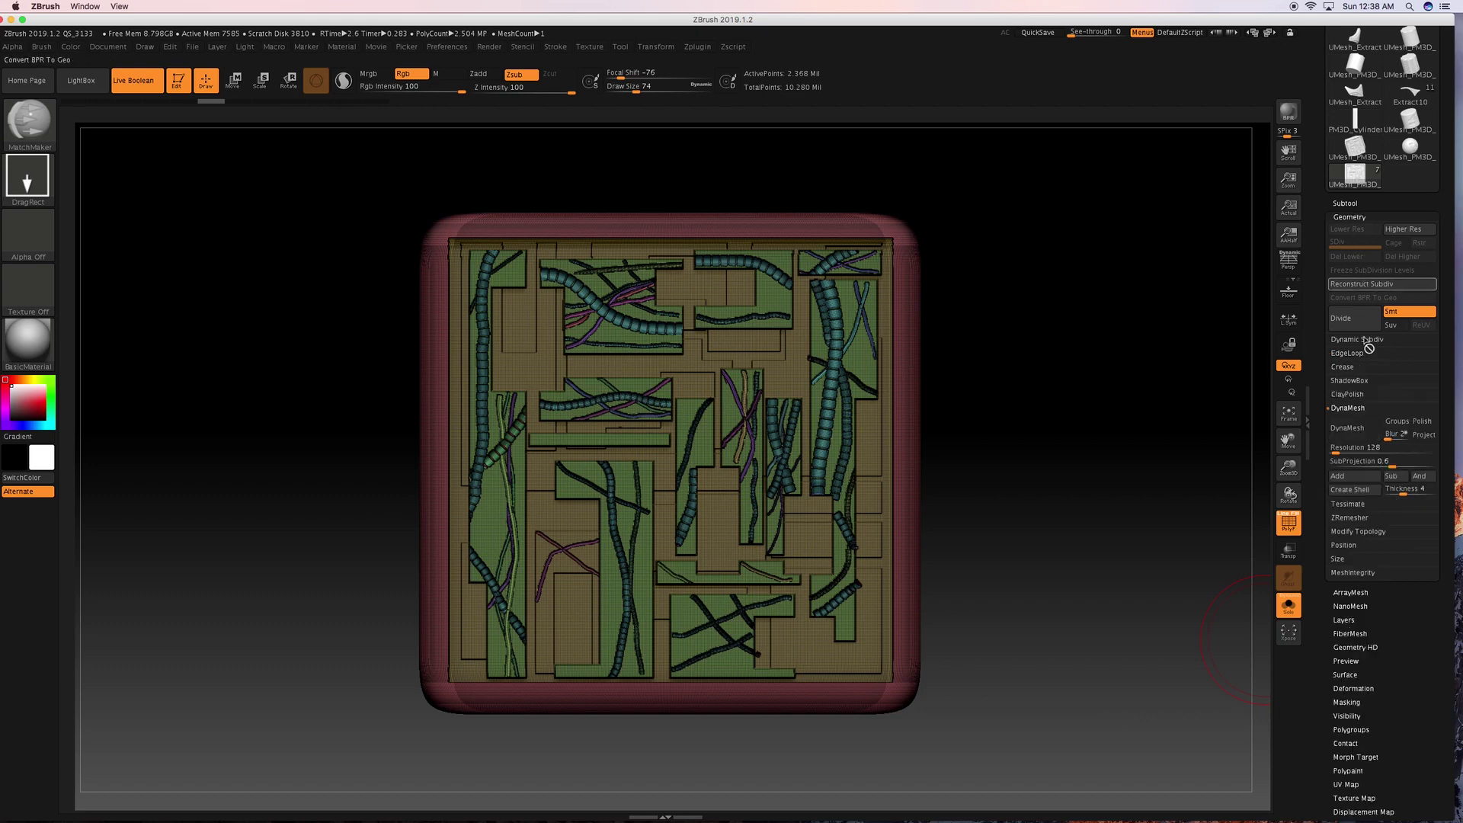
pyautogui.click(1422, 434)
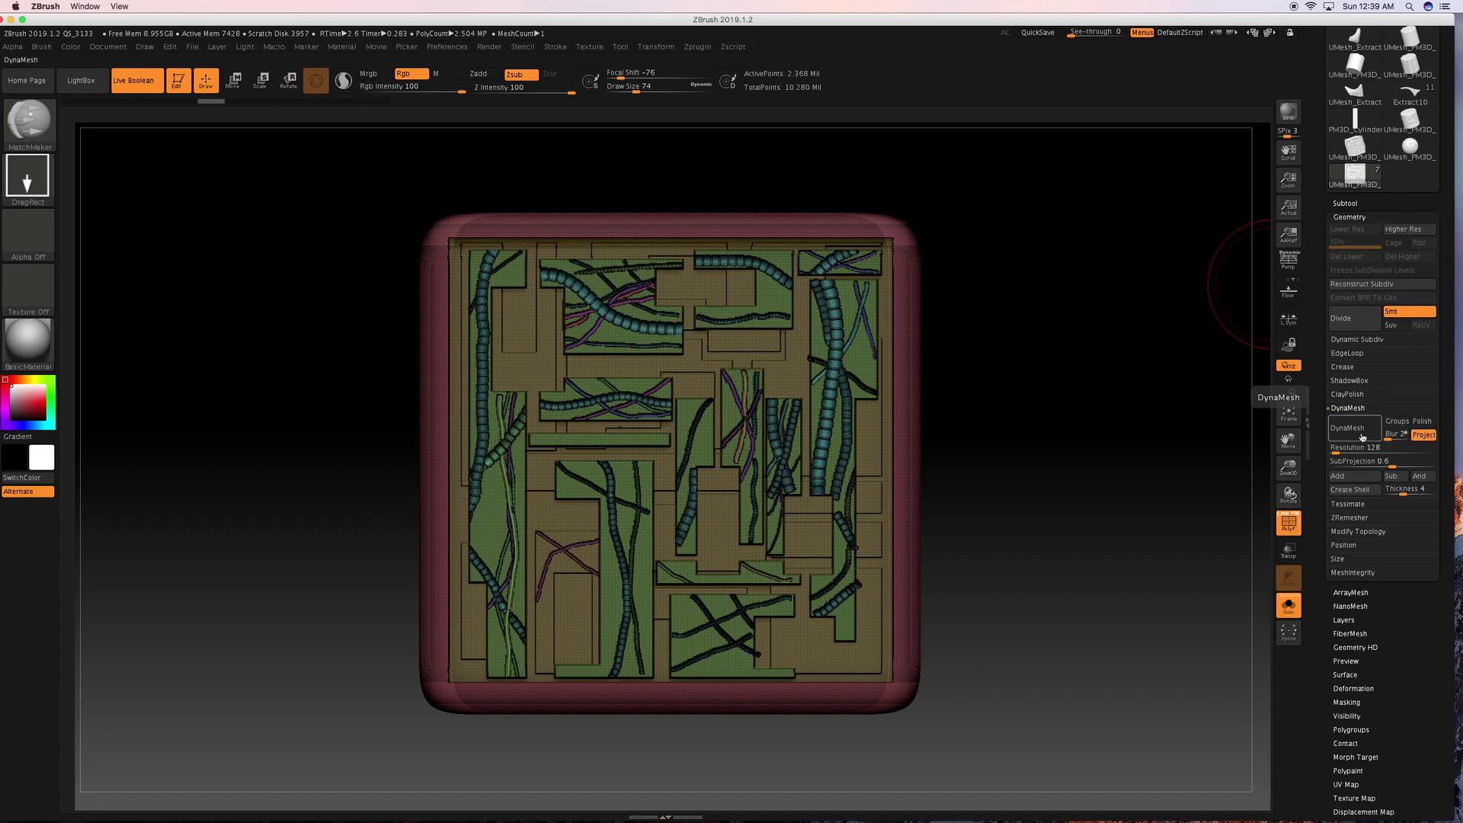
pyautogui.moveTo(1067, 428); pyautogui.dragTo(1062, 434)
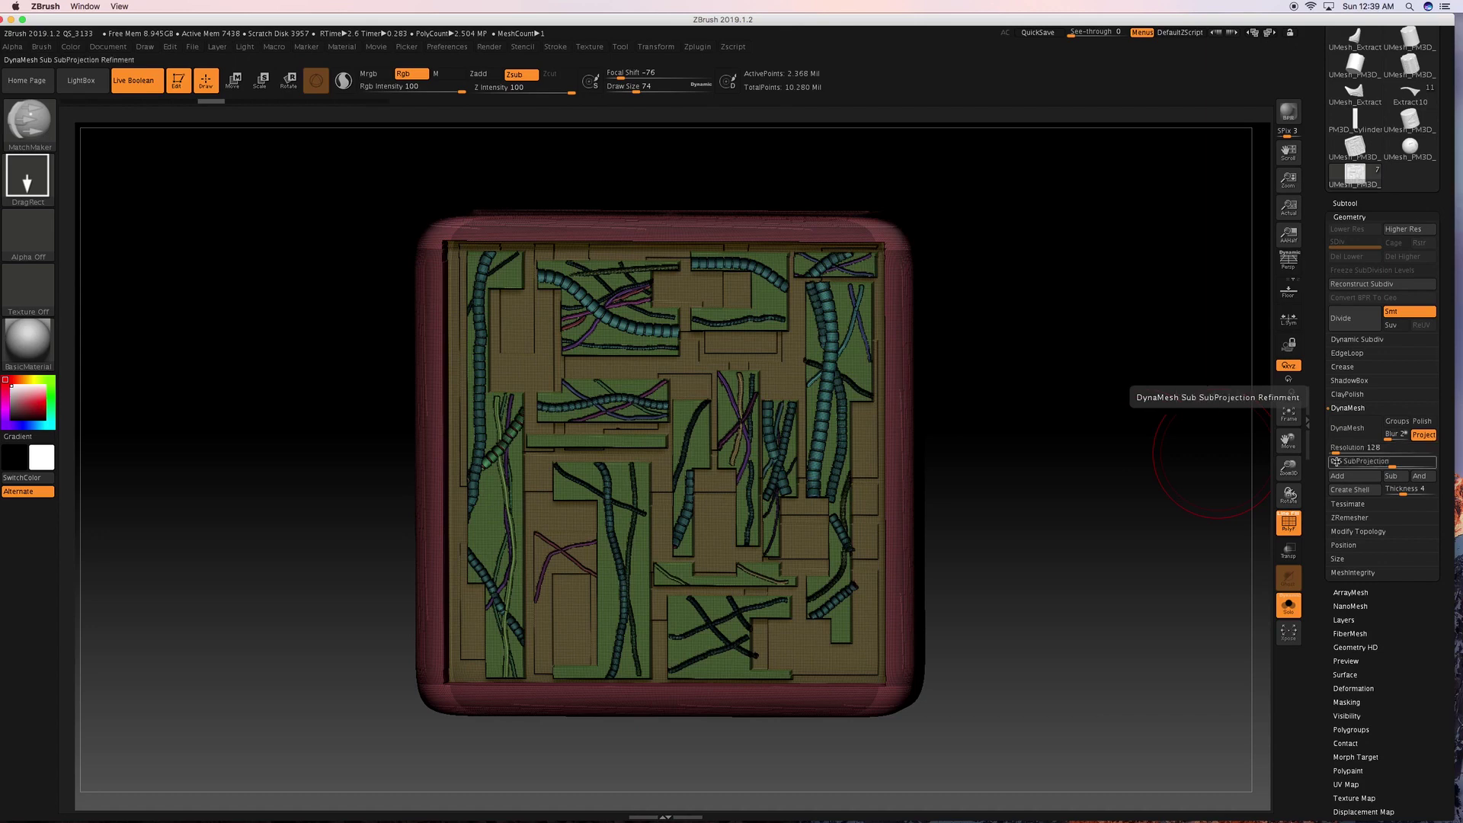
pyautogui.moveTo(1065, 429); pyautogui.dragTo(1072, 432)
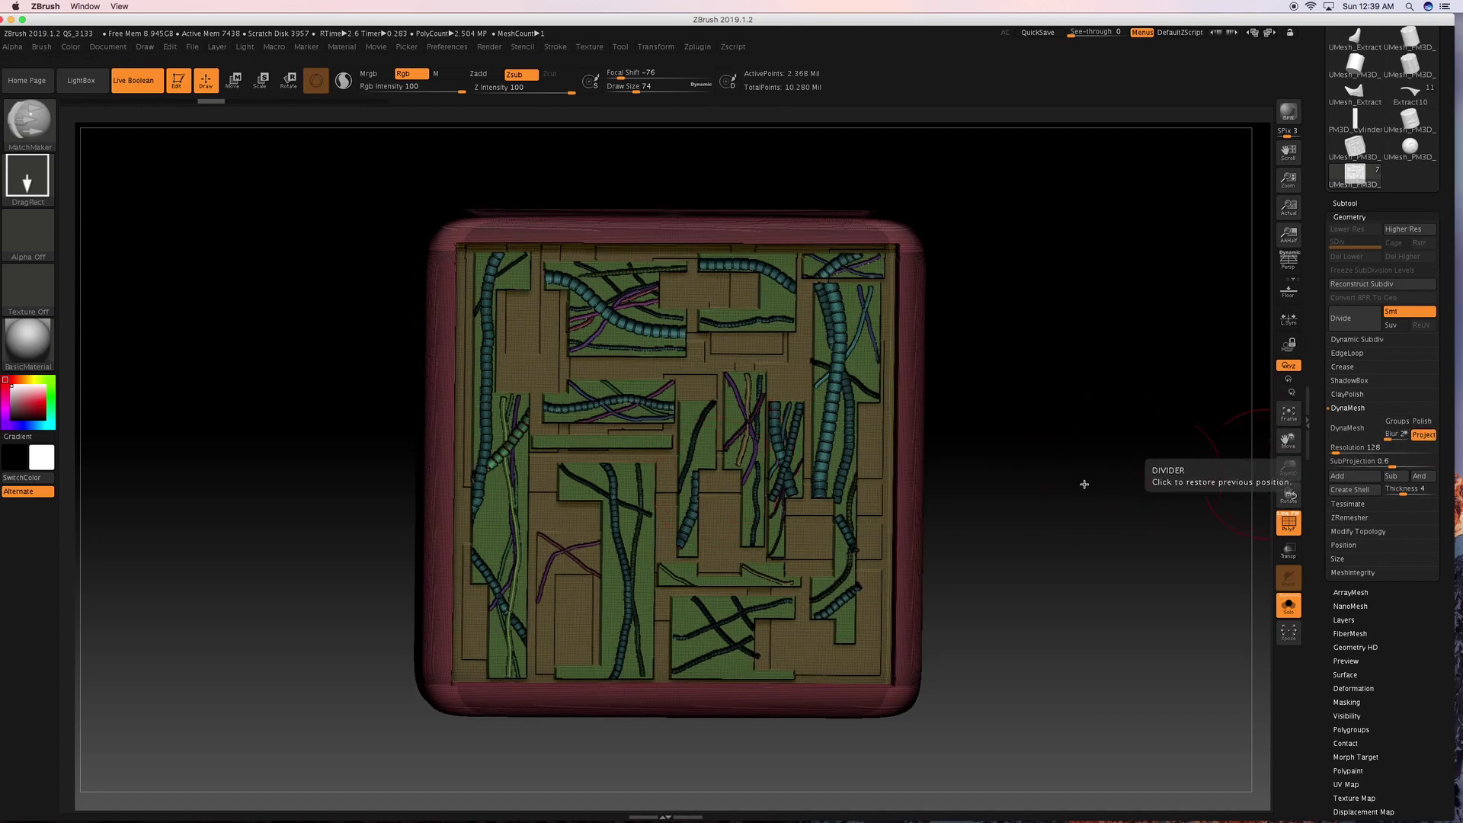
pyautogui.keyDown('ctrl'); pyautogui.moveTo(1078, 484); pyautogui.dragTo(1018, 516); pyautogui.keyUp('ctrl')
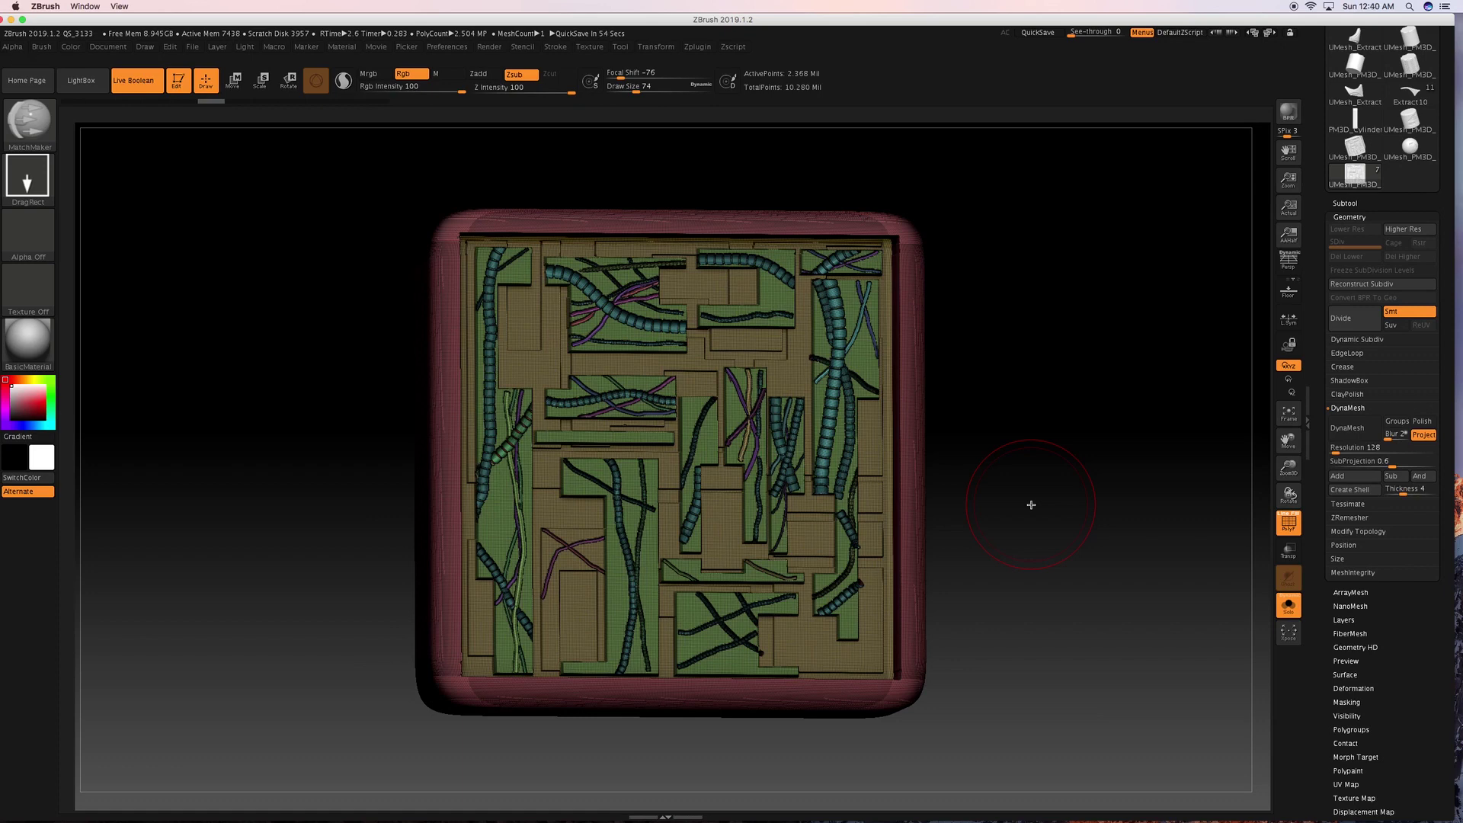
pyautogui.press('f')
pyautogui.moveTo(947, 474); pyautogui.dragTo(1008, 471)
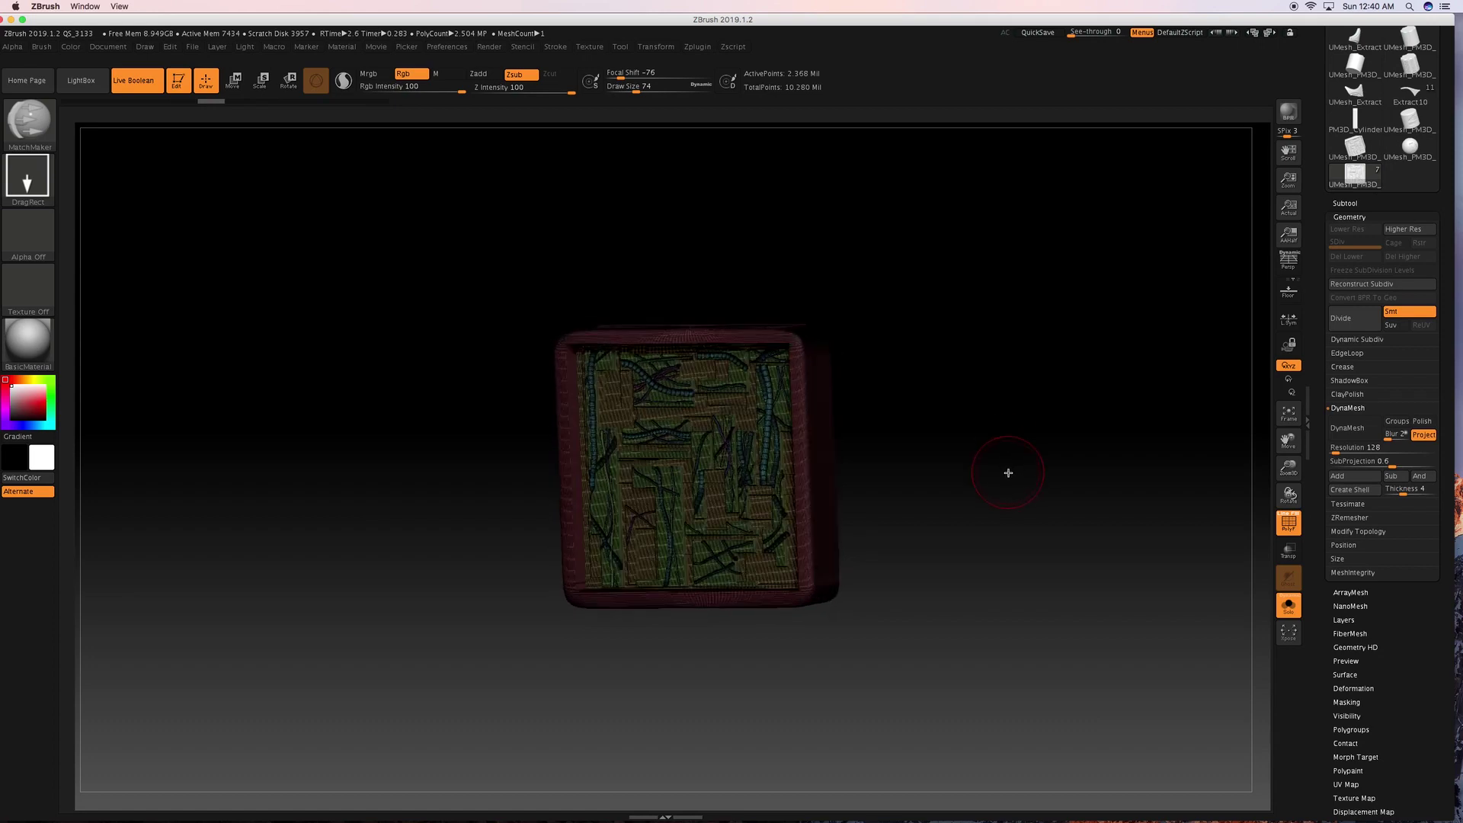